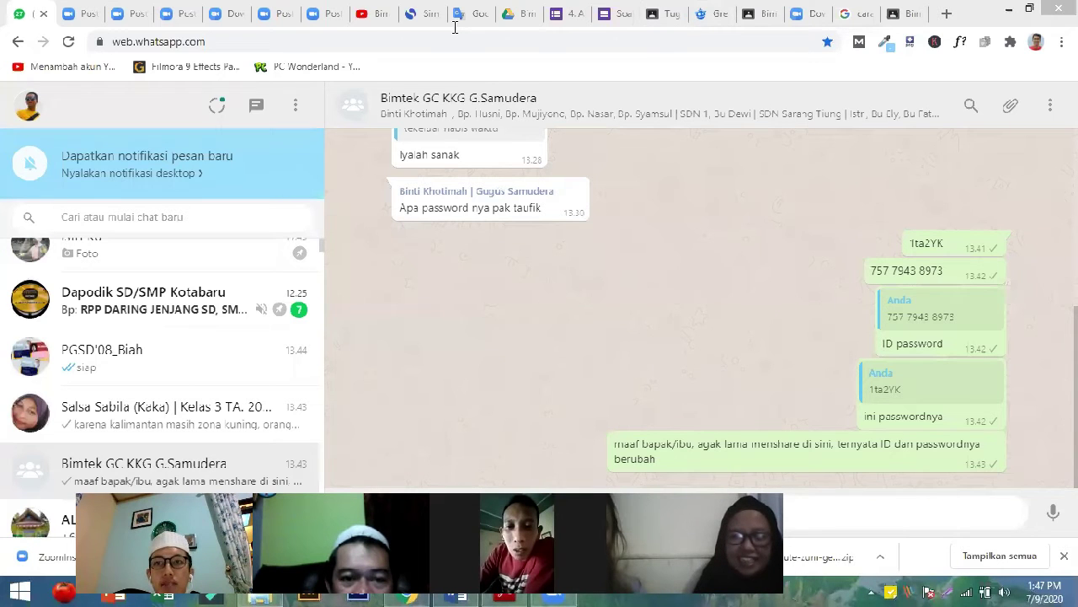
# - Switch from WhatsApp to the Bimtek Google Classroom class page of Gugus Samudera
pyautogui.click(980, 10)
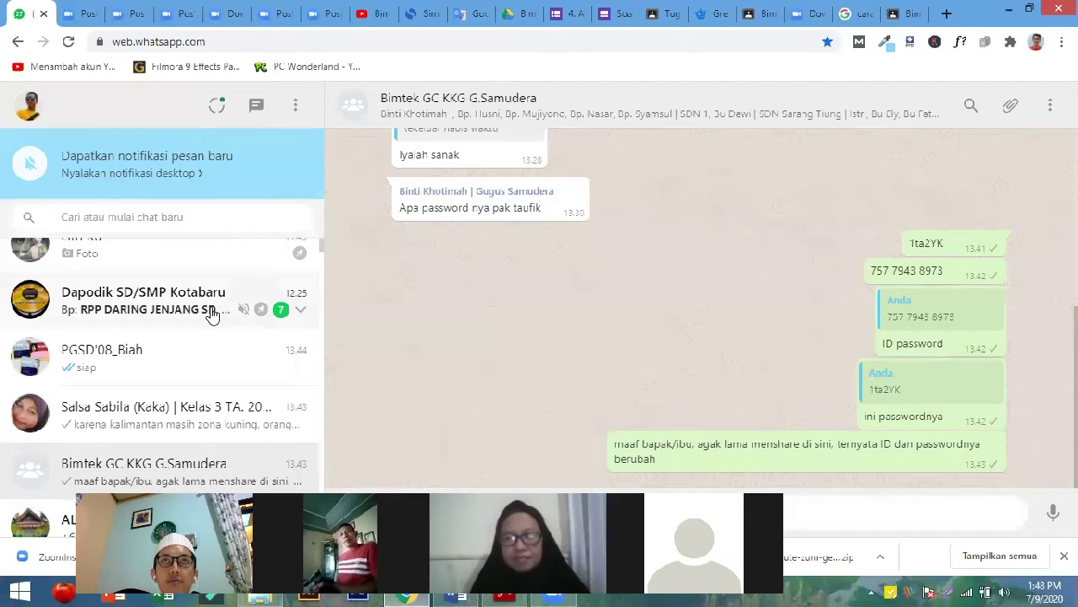
pyautogui.moveTo(212, 312)
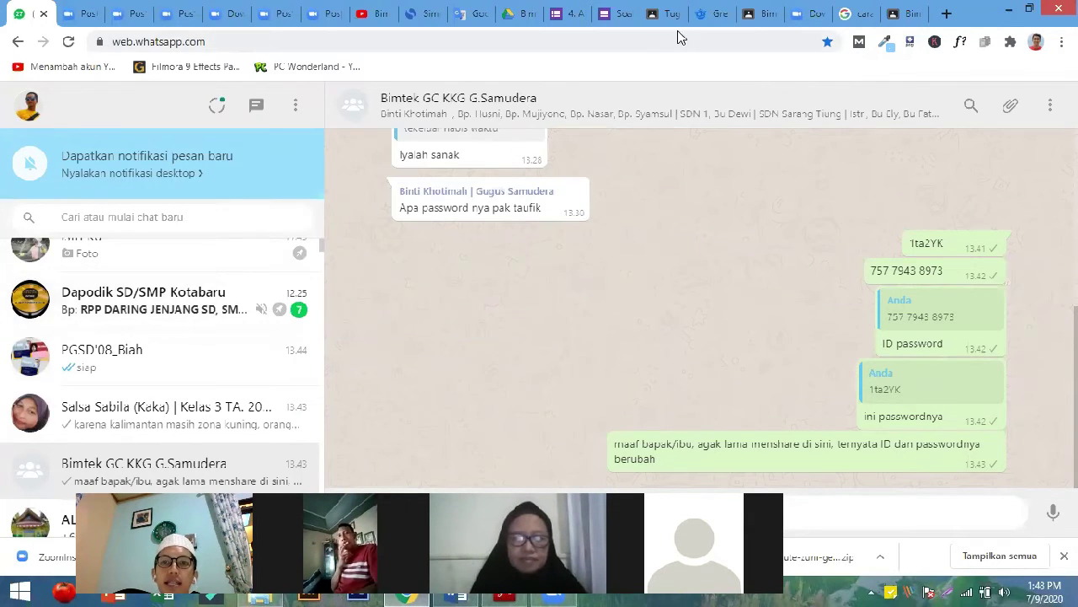
pyautogui.click(908, 14)
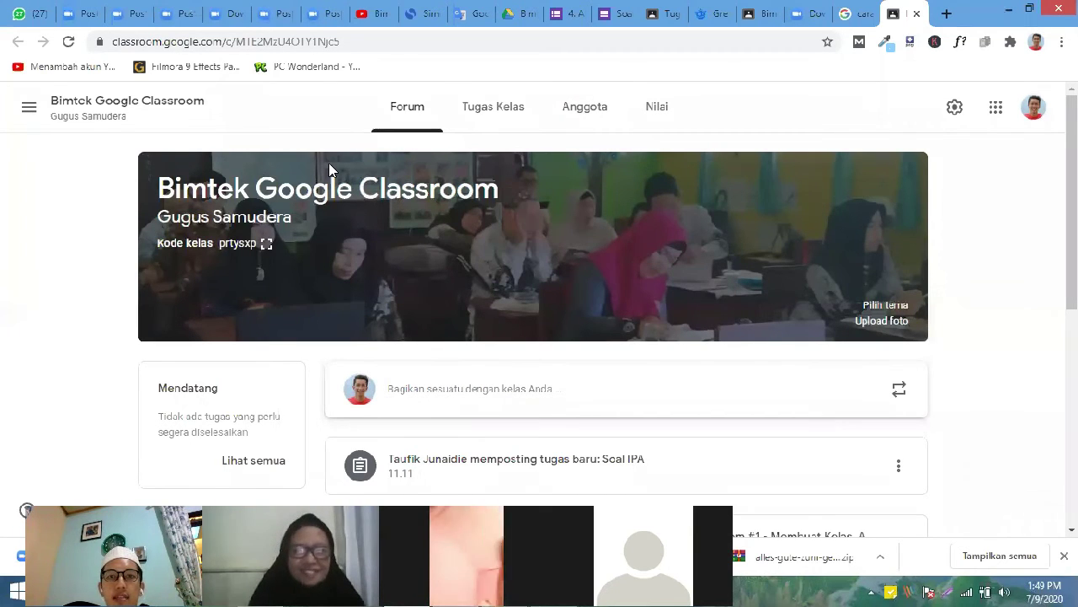
# - Switch to Google Drive and open the Classroom folder in Drive Saya
pyautogui.click(513, 14)
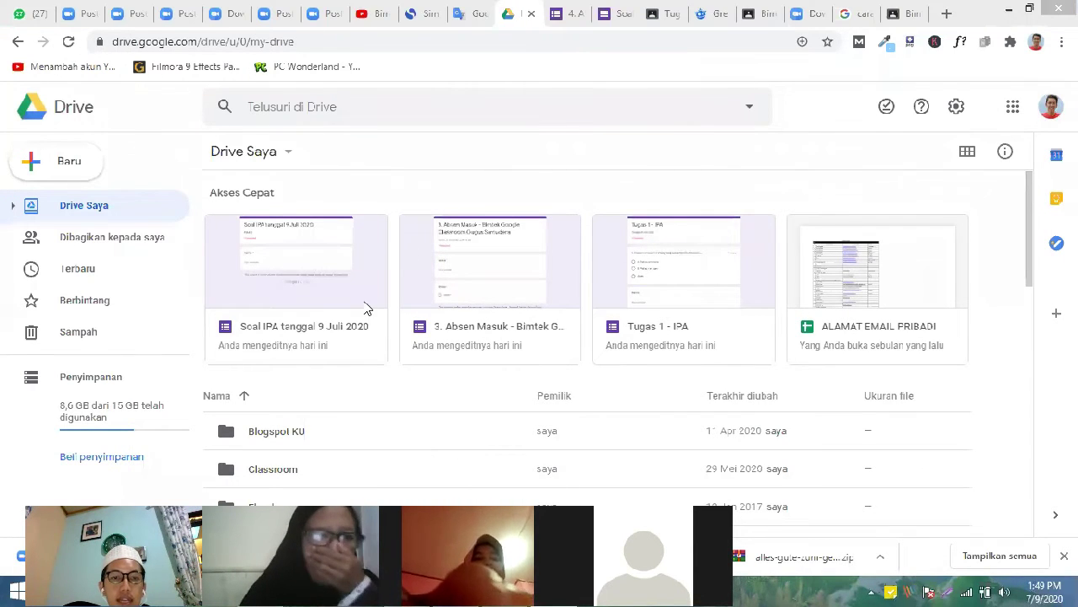
pyautogui.click(306, 477)
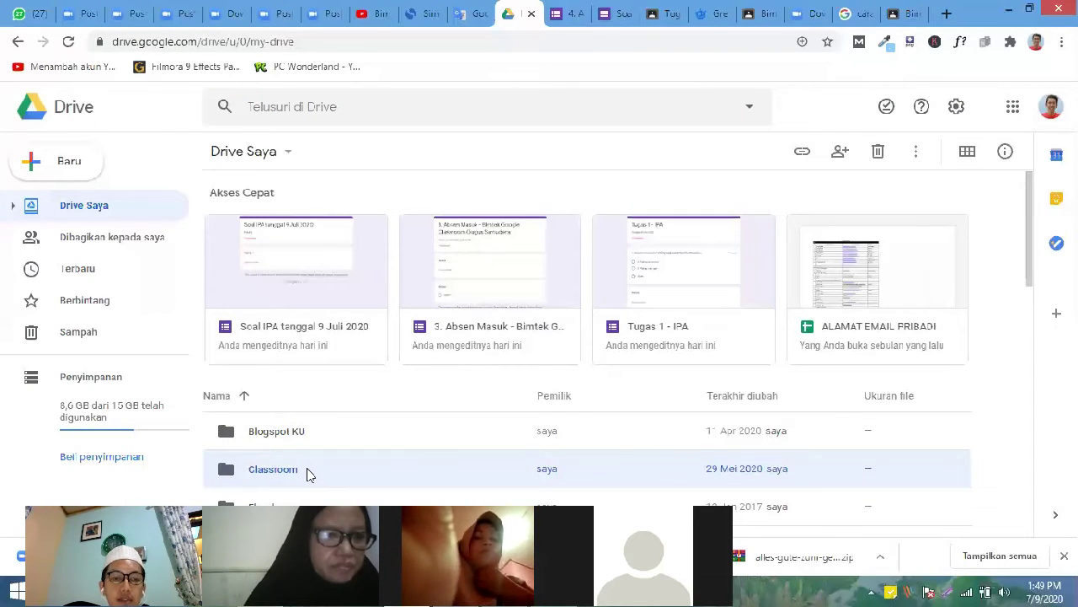
pyautogui.doubleClick(308, 475)
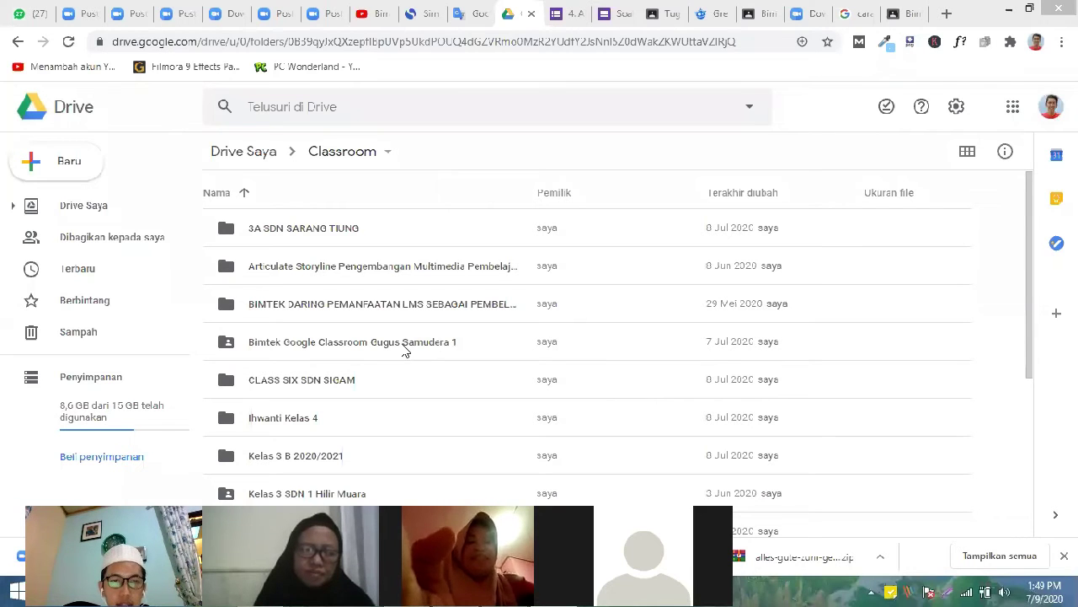
# - Look over the class folders and open the Bimtek Google Classroom Gugus Samudera 1 folder
pyautogui.click(354, 231)
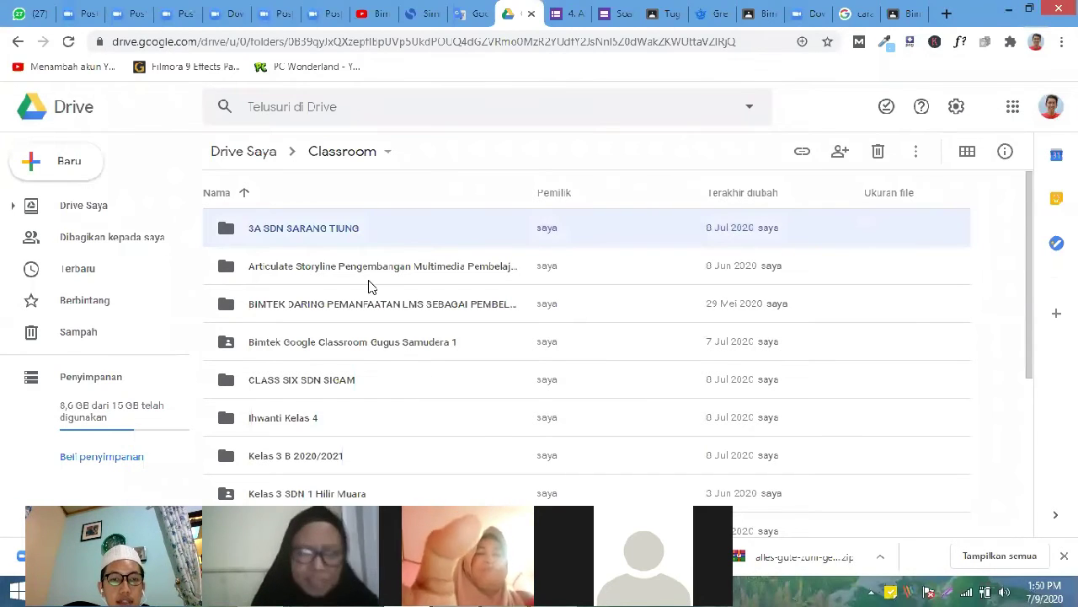
pyautogui.scroll(-2, 380, 296)
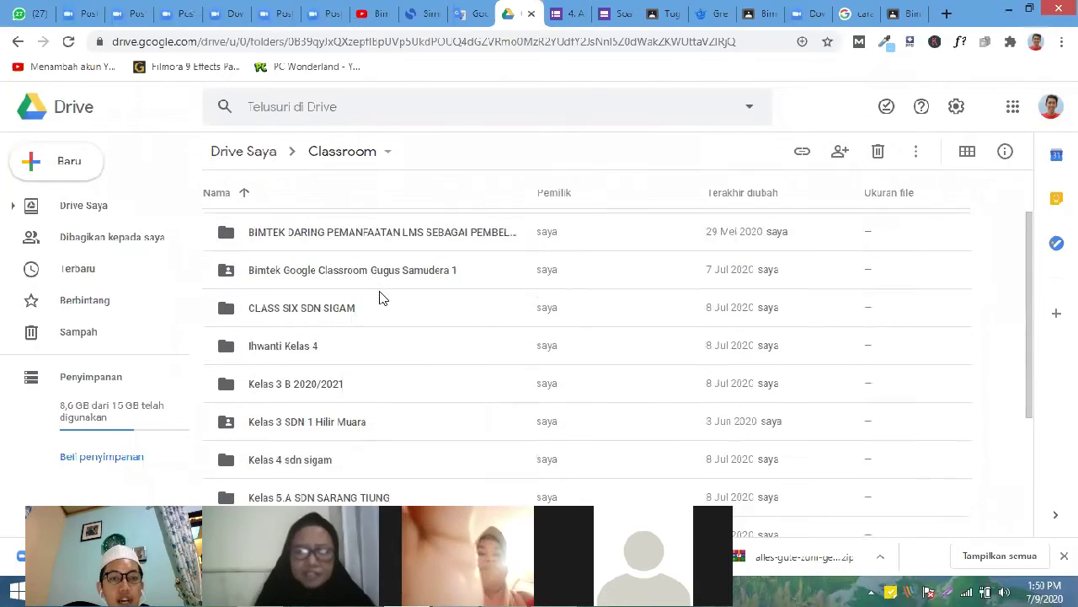
pyautogui.scroll(2, 375, 292)
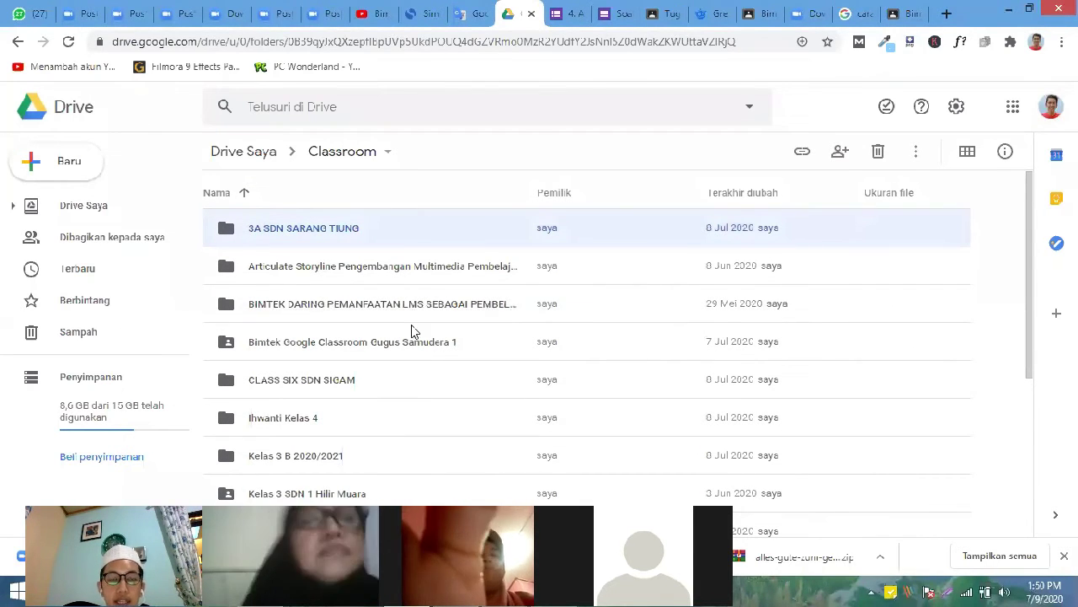
pyautogui.click(318, 303)
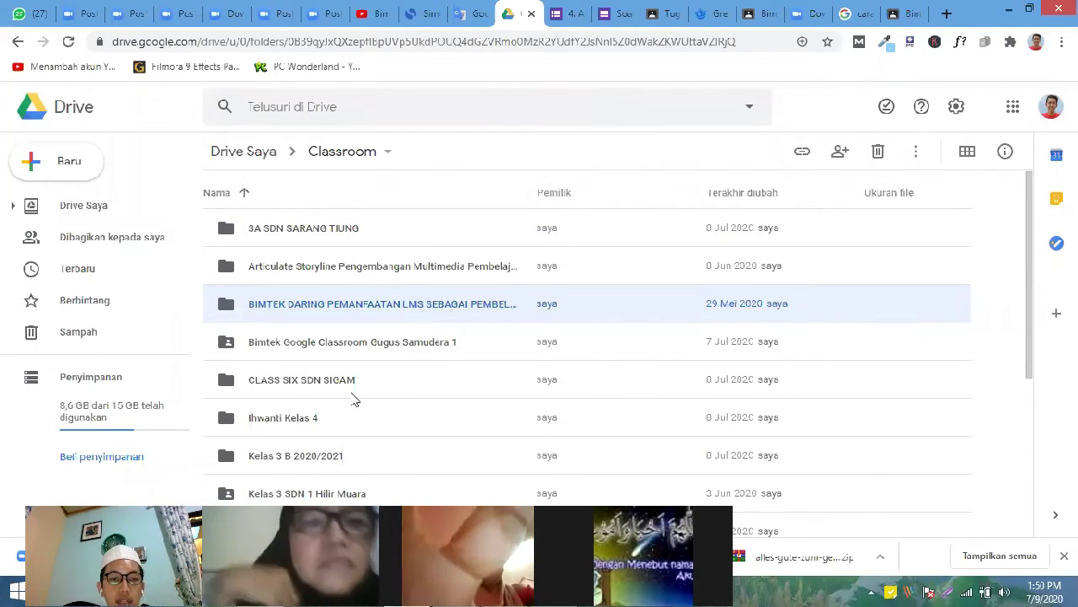
pyautogui.doubleClick(337, 344)
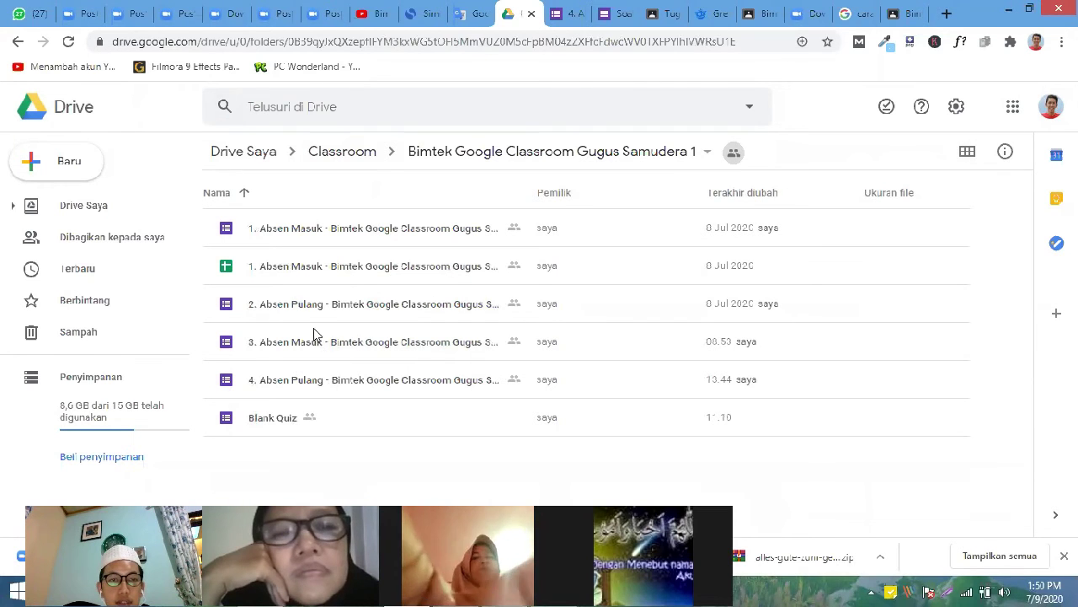
# - Return to the Classroom folder and look through the remaining class folders
pyautogui.click(15, 43)
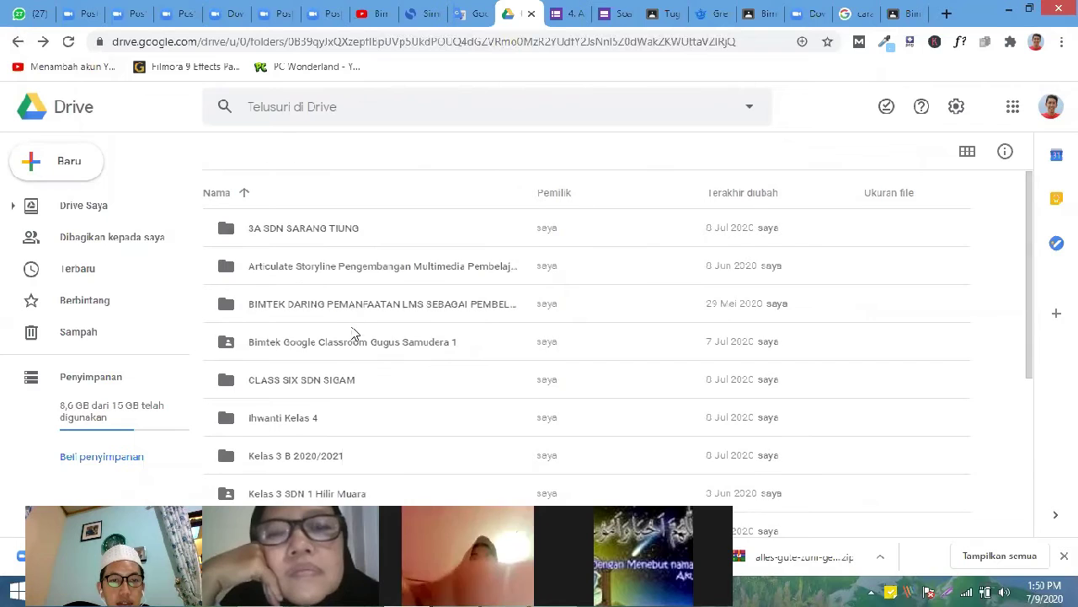
pyautogui.click(349, 381)
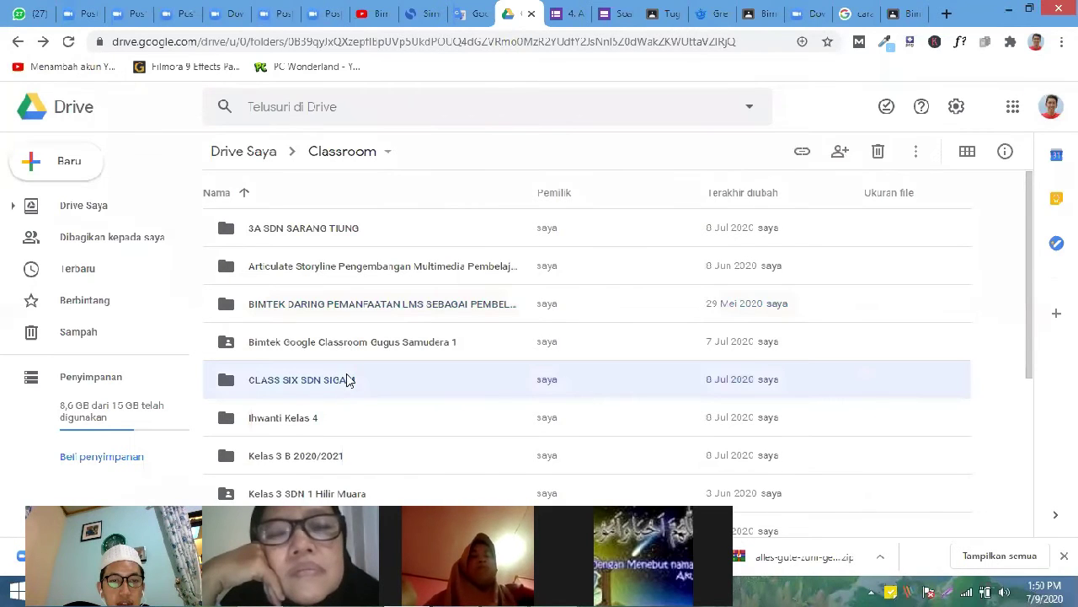
pyautogui.click(348, 419)
pyautogui.scroll(-3, 360, 398)
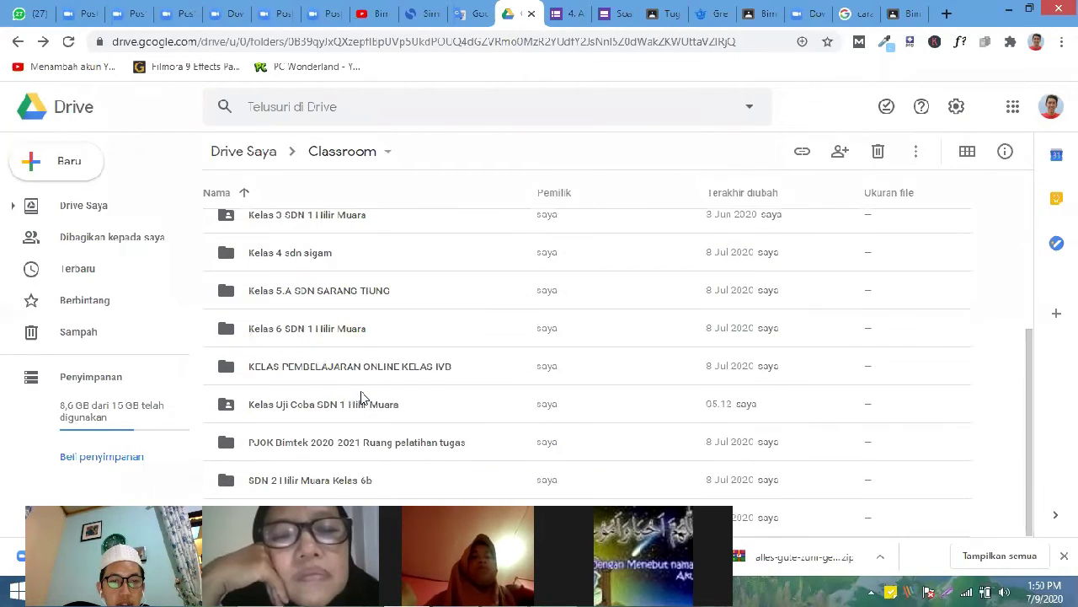
pyautogui.click(341, 411)
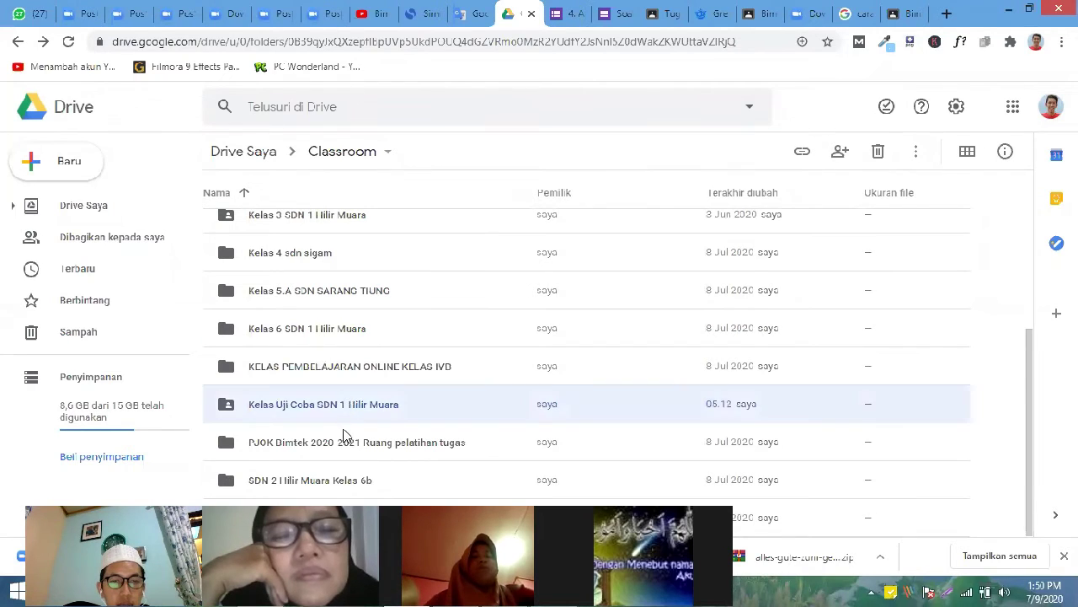
pyautogui.click(343, 449)
pyautogui.scroll(3, 362, 370)
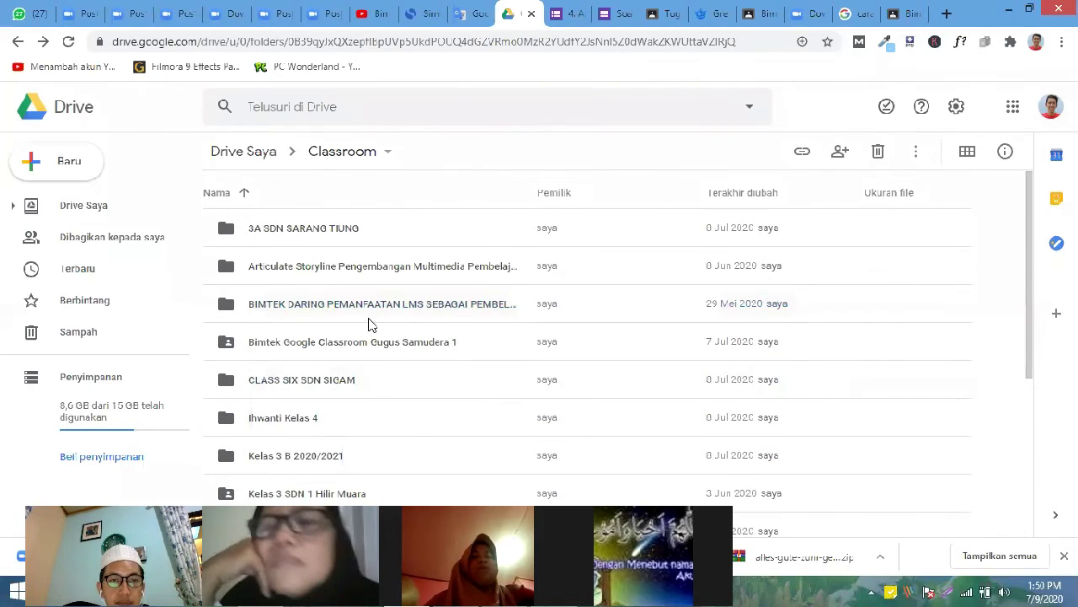
# - Go back to Drive Saya and open the form Soal IPA tanggal 9 Juli 2020
pyautogui.click(249, 154)
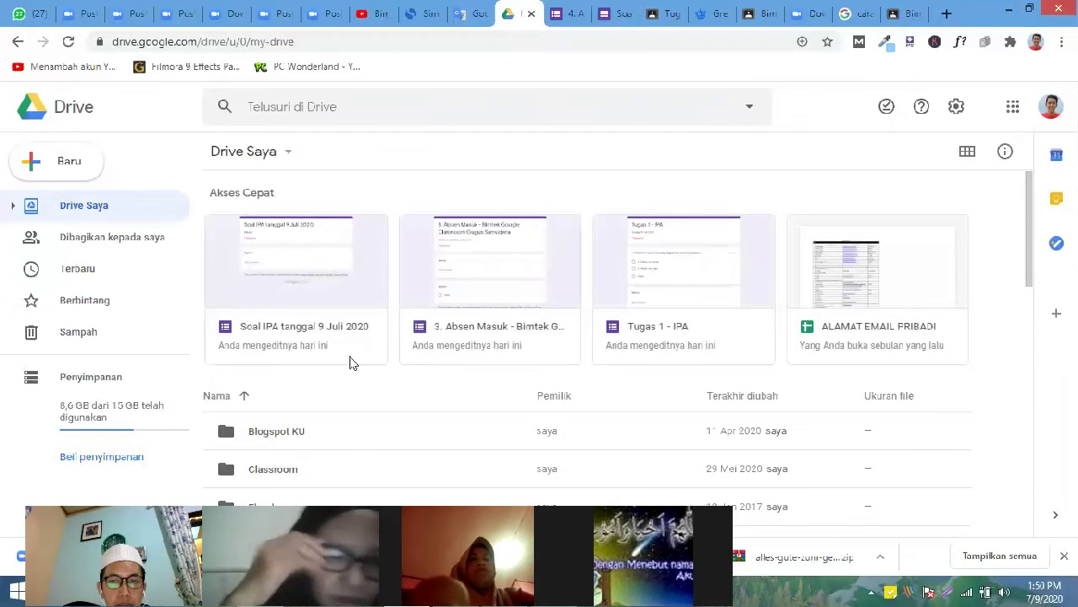
pyautogui.click(306, 345)
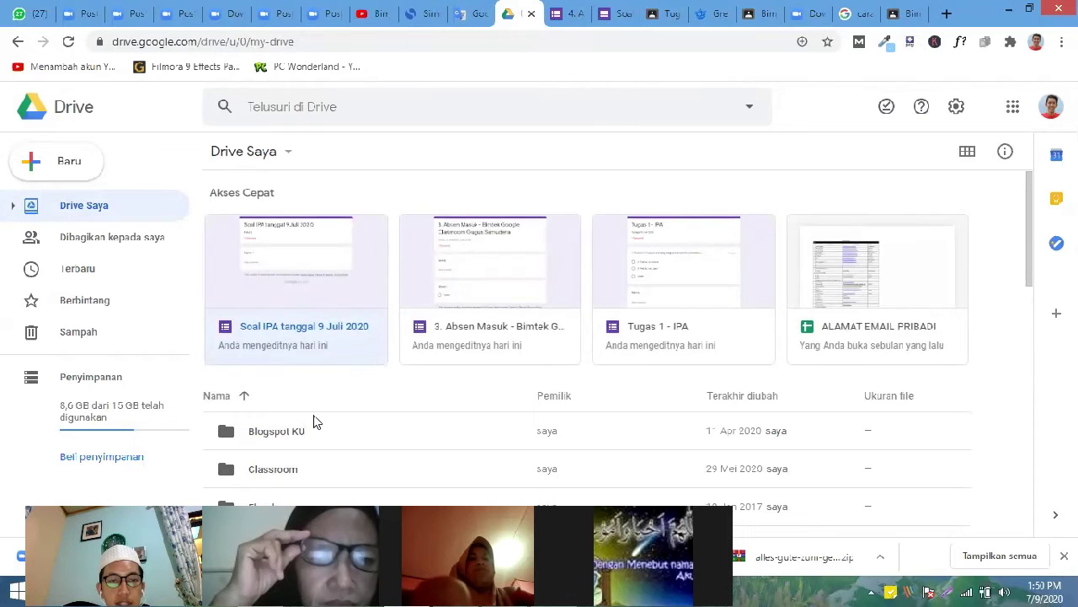
pyautogui.scroll(-5, 314, 422)
pyautogui.scroll(5, 258, 310)
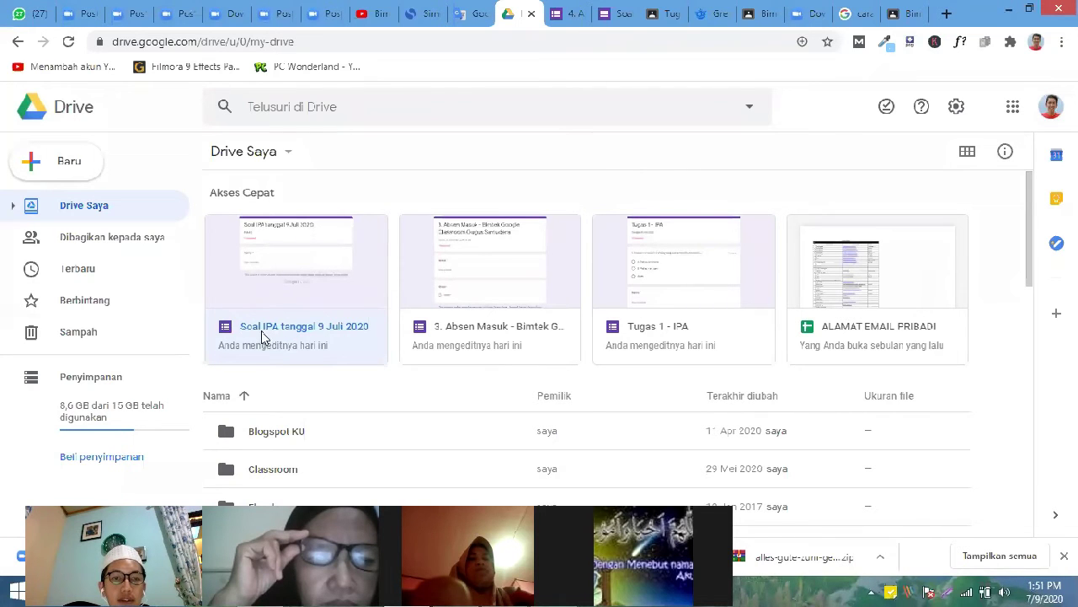
pyautogui.doubleClick(329, 335)
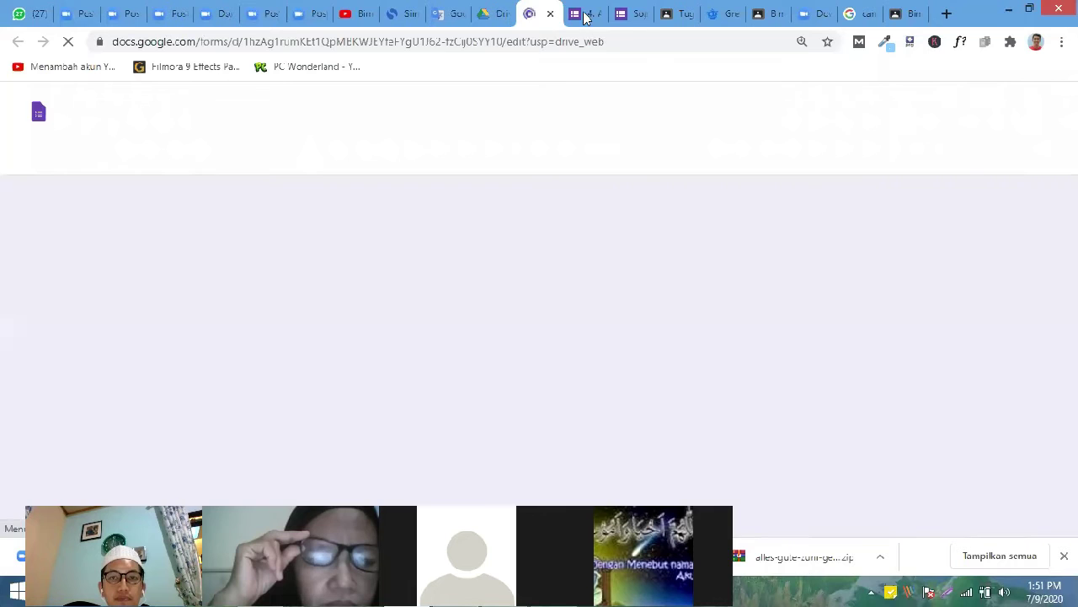
# - Close the other form left on its Kirim formulir page and return to the Soal IPA tanggal 9 Juli 2020 form
pyautogui.click(580, 14)
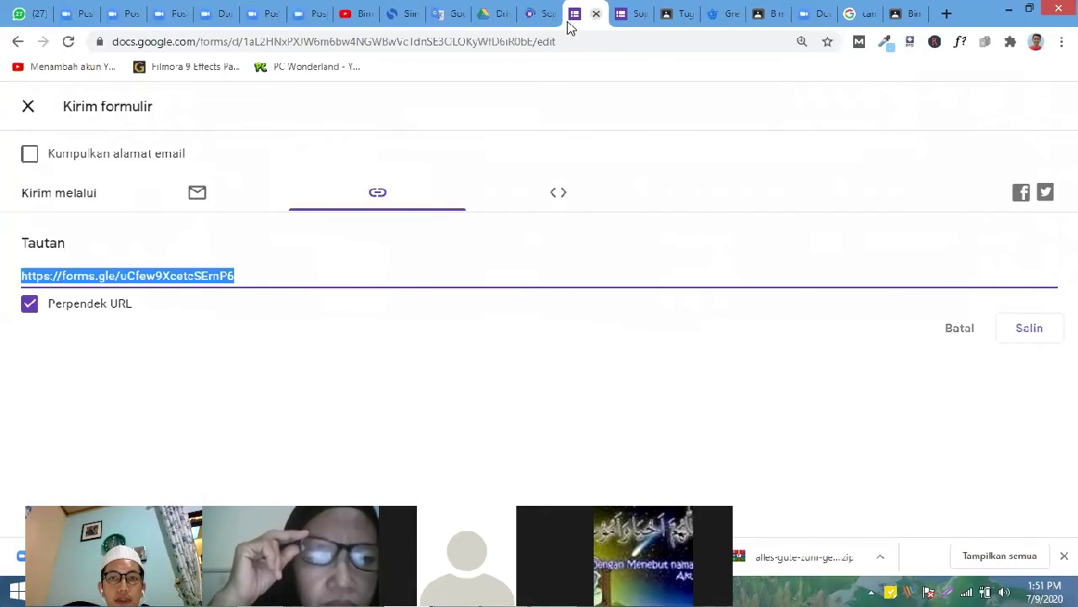
pyautogui.click(596, 14)
pyautogui.click(546, 12)
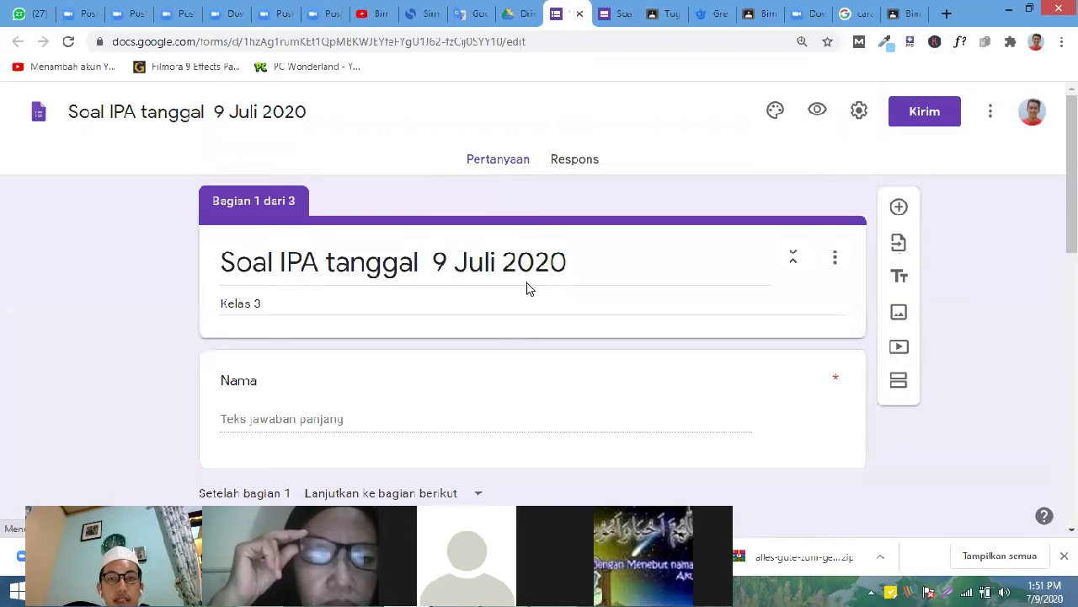
# - Show the form's individual responses and review the first respondent's score, name and multiple-choice answer
pyautogui.click(570, 167)
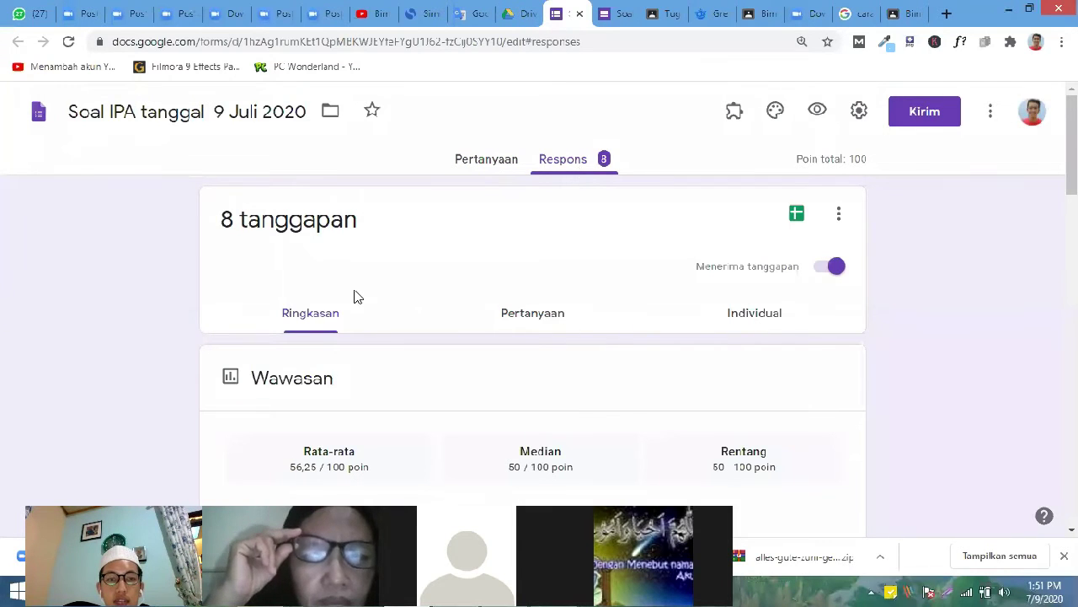
pyautogui.click(761, 319)
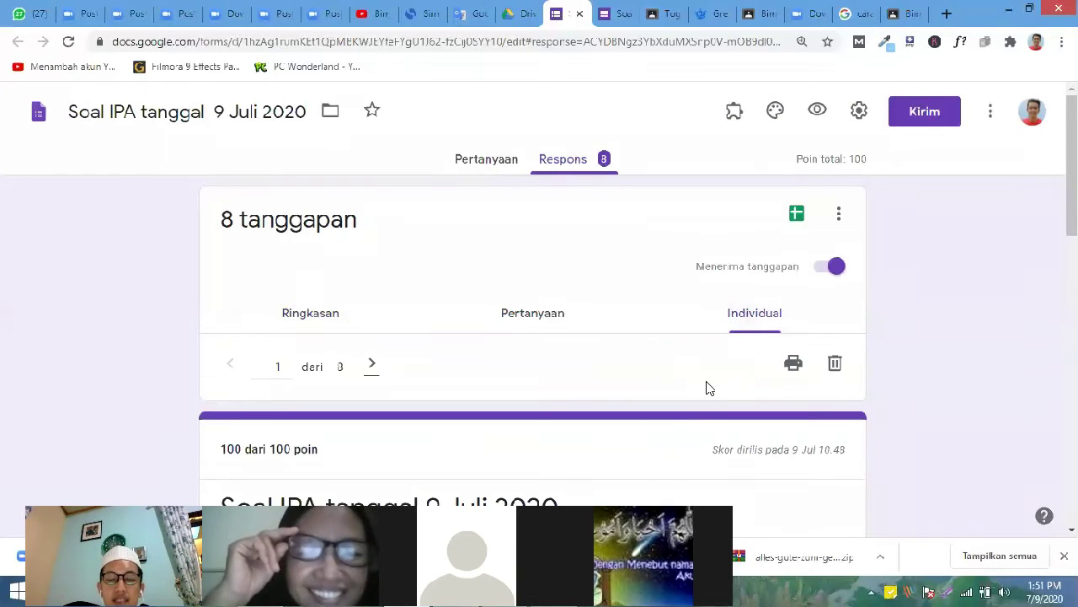
pyautogui.scroll(-3, 708, 388)
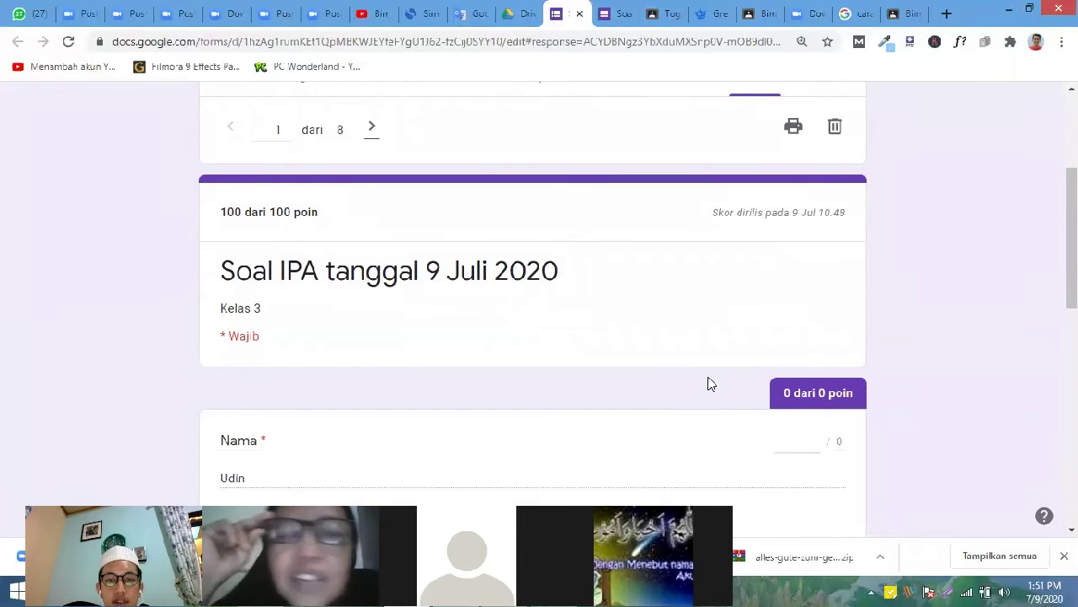
pyautogui.scroll(-2, 709, 383)
pyautogui.scroll(-2, 710, 380)
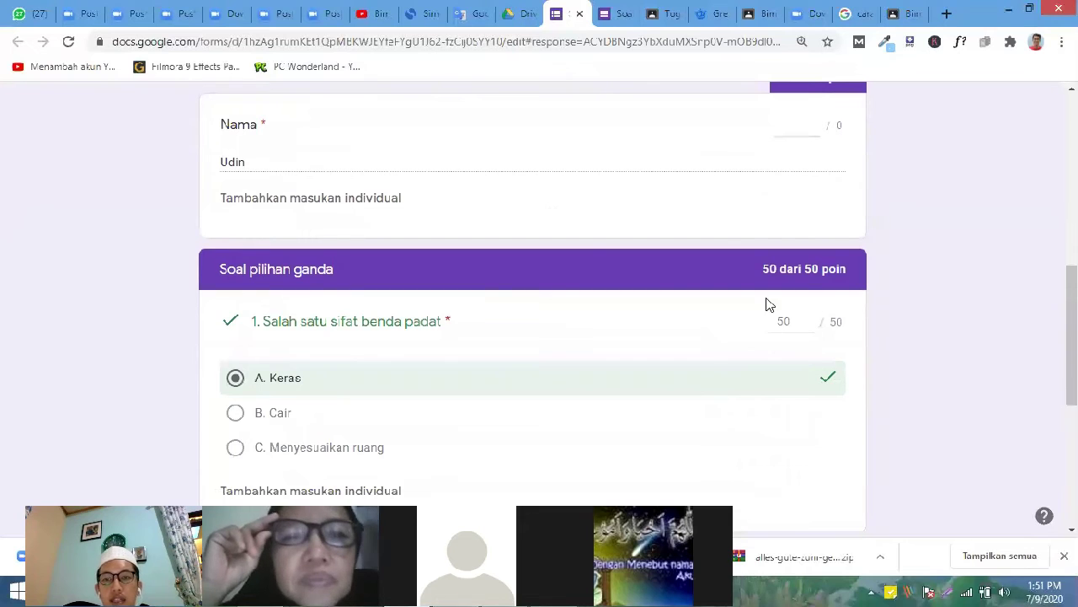
pyautogui.scroll(5, 436, 284)
pyautogui.scroll(-3, 287, 357)
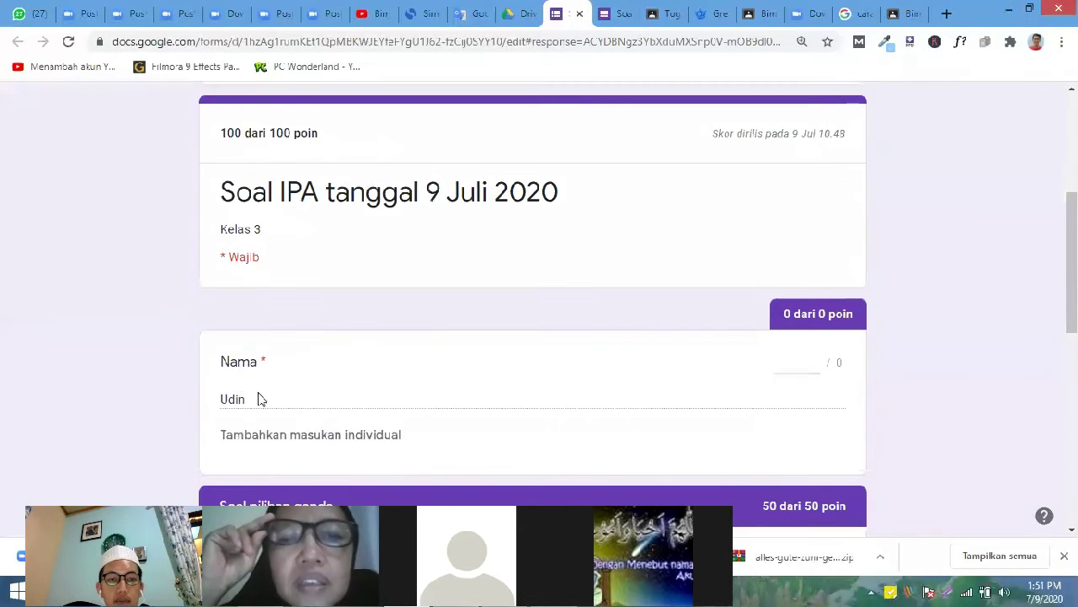
pyautogui.scroll(1, 493, 385)
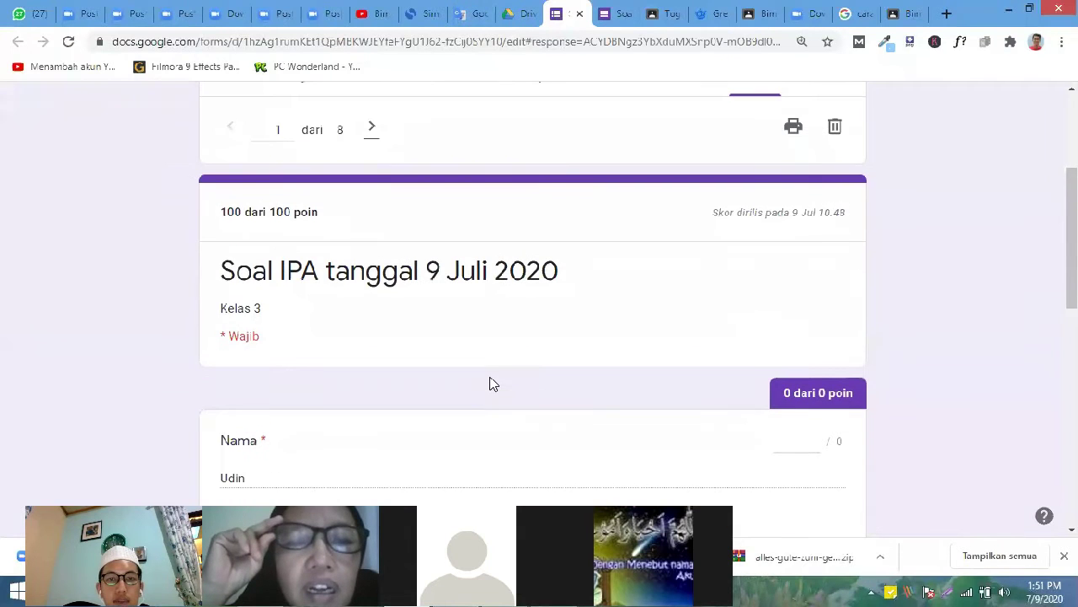
# - Go through the individual responses up to the fourth one, checking each respondent's name and score
pyautogui.click(371, 129)
pyautogui.scroll(-1, 272, 400)
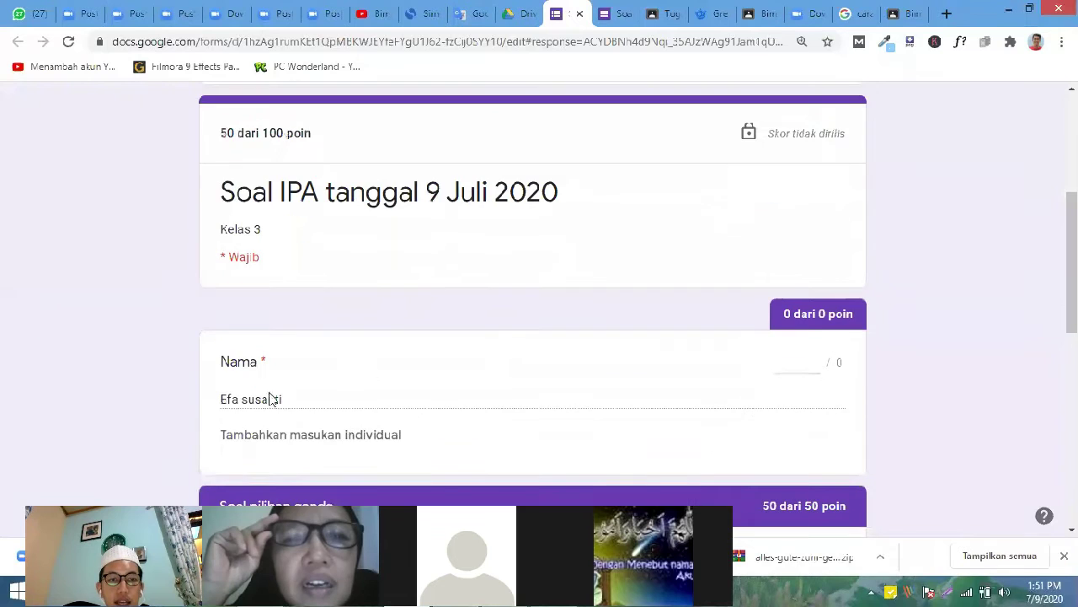
pyautogui.scroll(2, 319, 274)
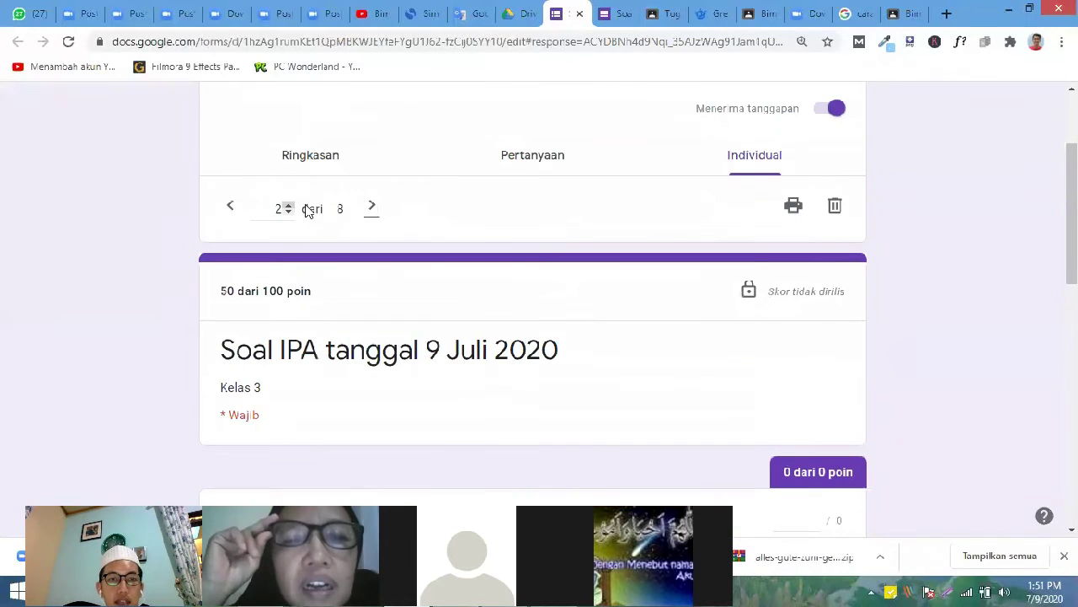
pyautogui.click(372, 208)
pyautogui.scroll(-1, 320, 468)
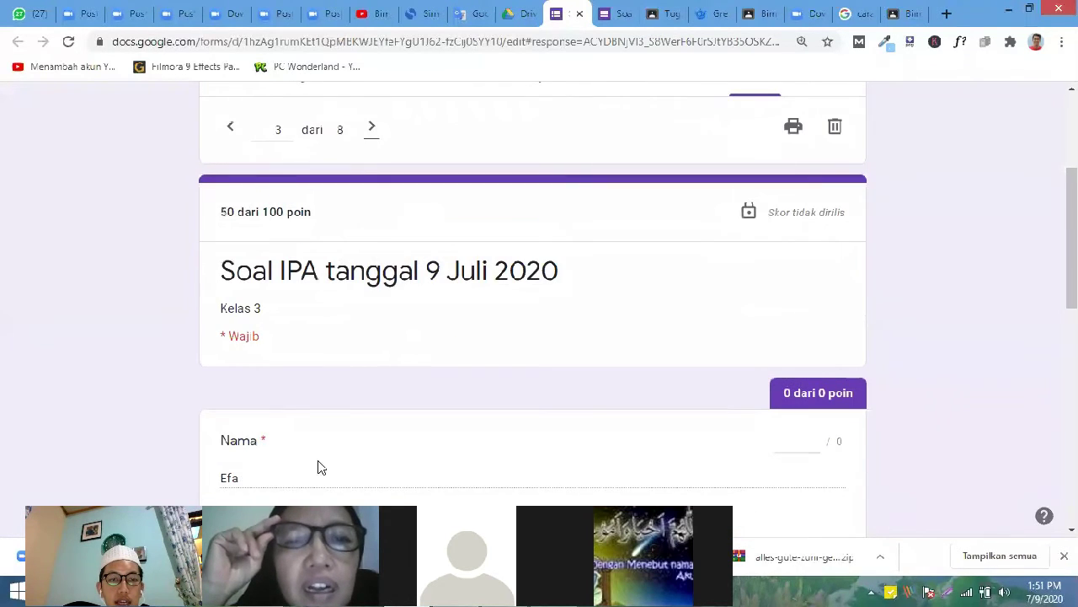
pyautogui.scroll(1, 360, 287)
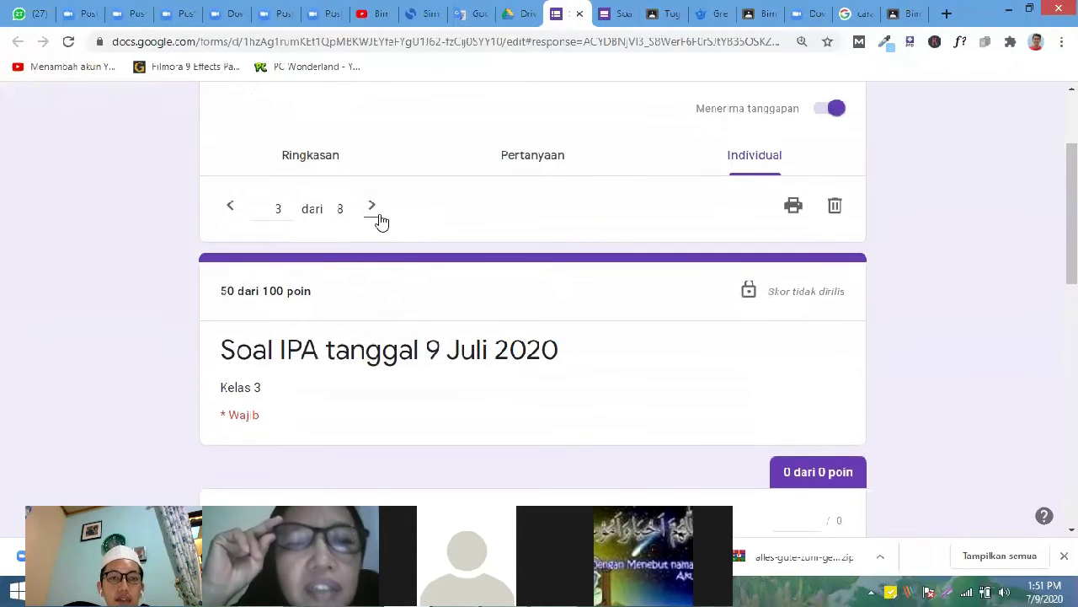
pyautogui.click(371, 208)
# - Examine the fourth respondent's answers to the Soal pilihan ganda and Soal Isian questions
pyautogui.scroll(-2, 316, 393)
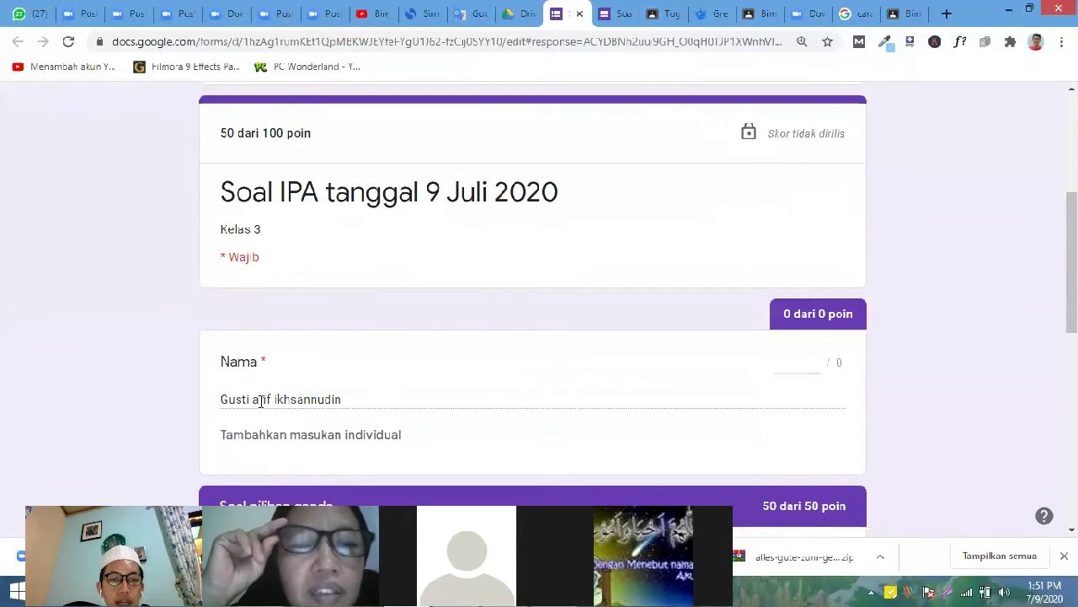
pyautogui.scroll(-3, 455, 354)
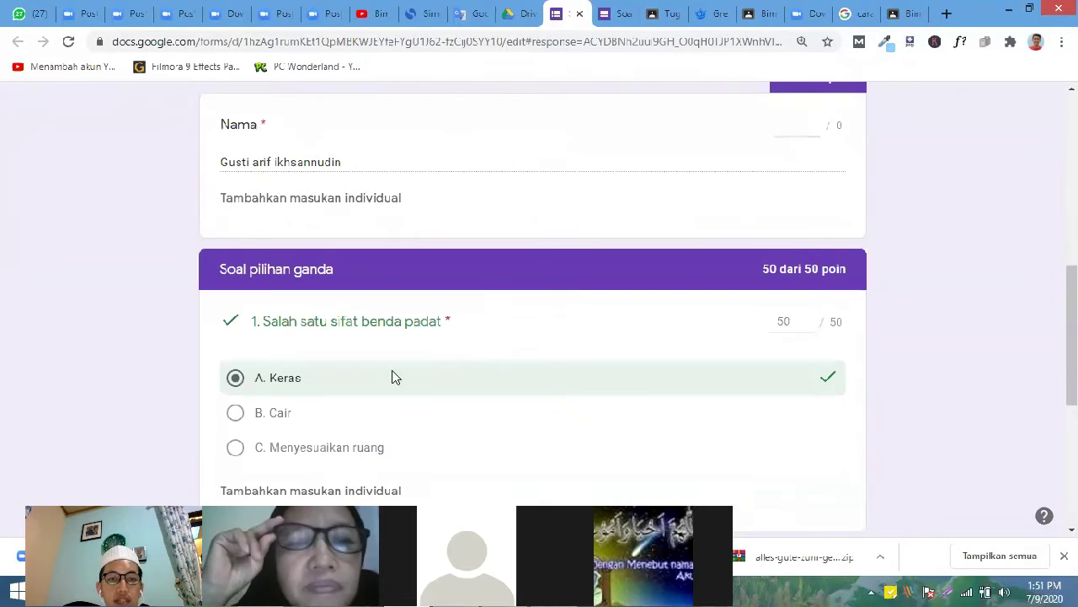
pyautogui.scroll(-5, 569, 350)
pyautogui.scroll(2, 570, 327)
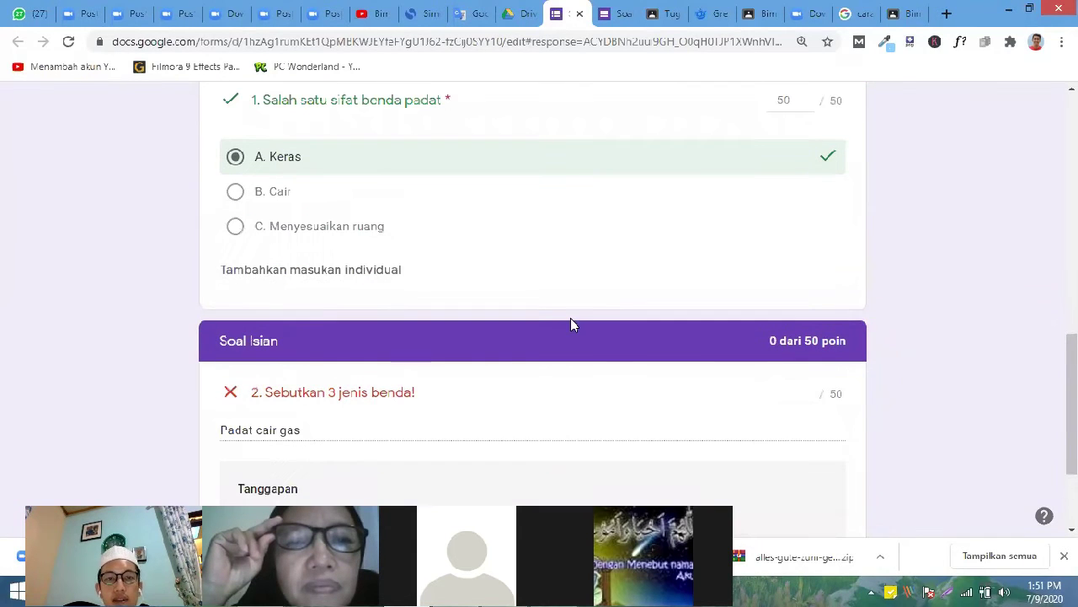
# - Create a new spreadsheet that collects the responses of the Soal IPA tanggal 9 Juli 2020 form
pyautogui.scroll(4, 511, 272)
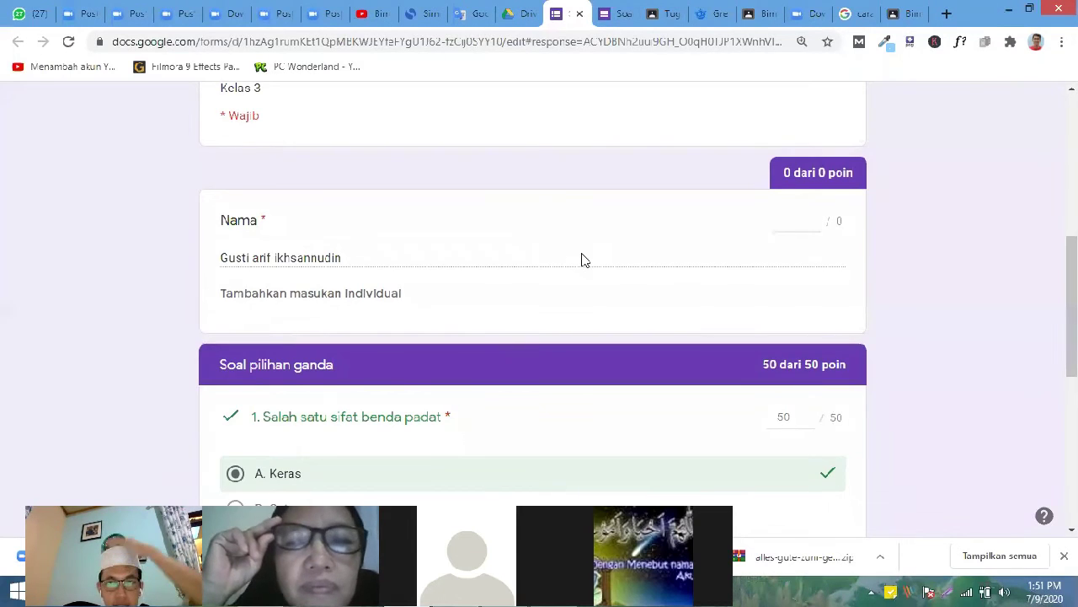
pyautogui.scroll(6, 581, 257)
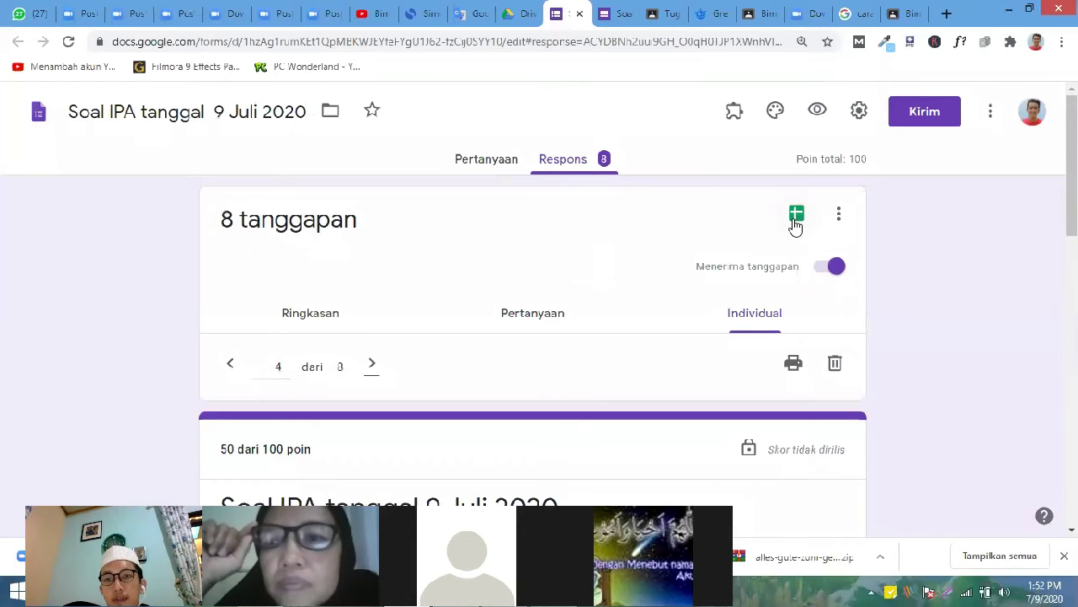
pyautogui.click(796, 221)
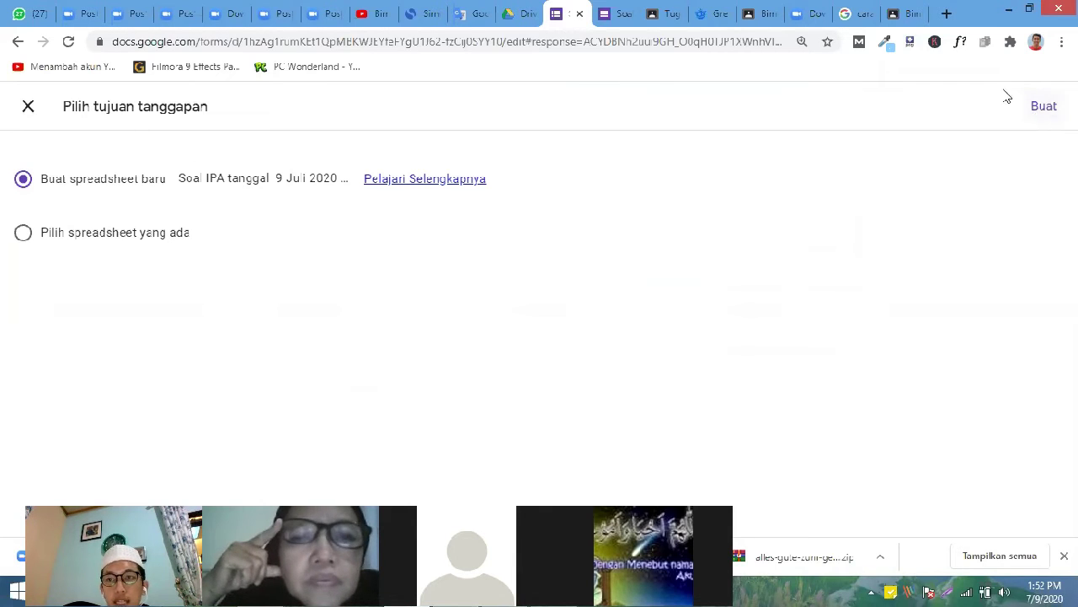
pyautogui.click(1043, 108)
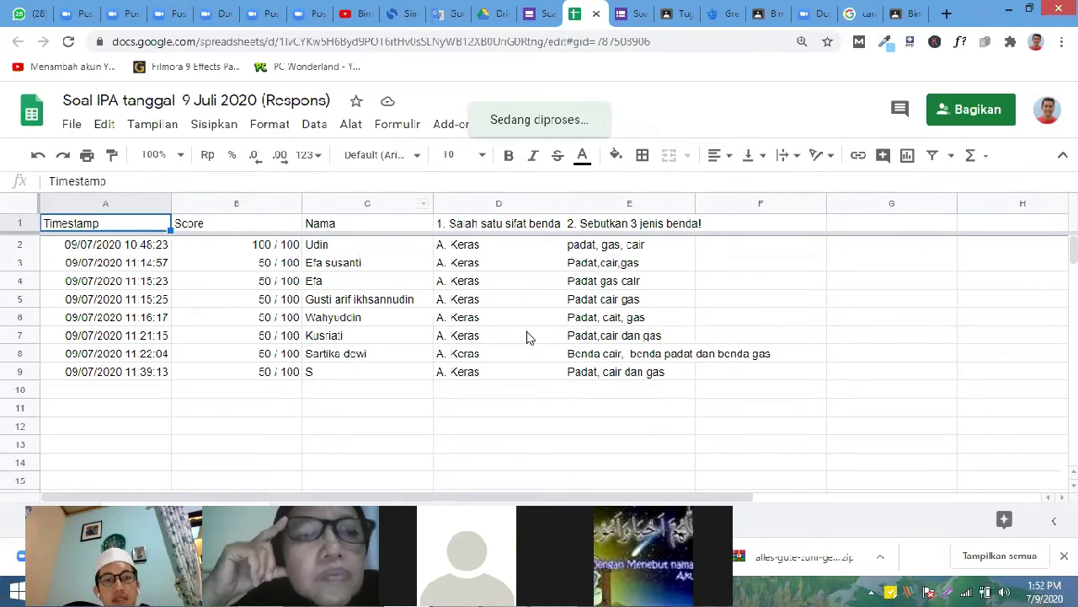
# - Review the respondents' scores, names and answers in the response spreadsheet
pyautogui.click(477, 376)
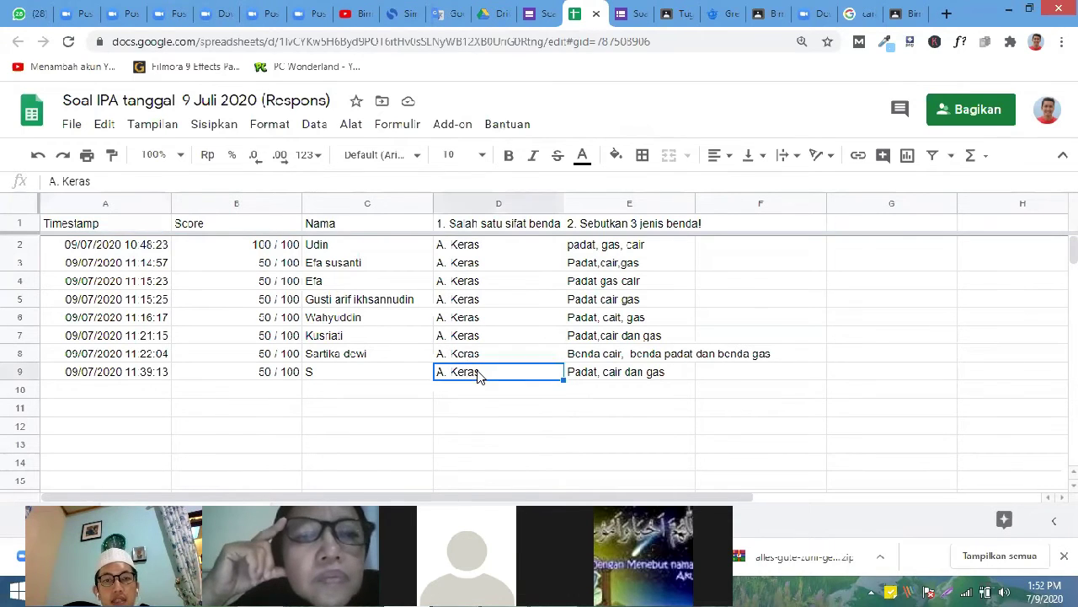
pyautogui.click(401, 415)
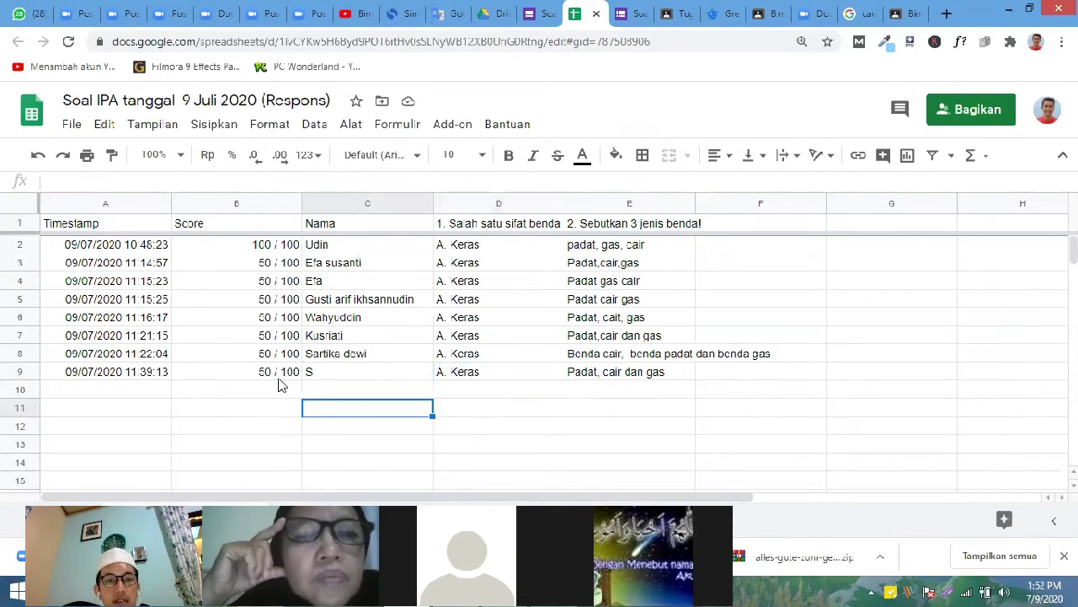
pyautogui.click(263, 252)
pyautogui.click(264, 261)
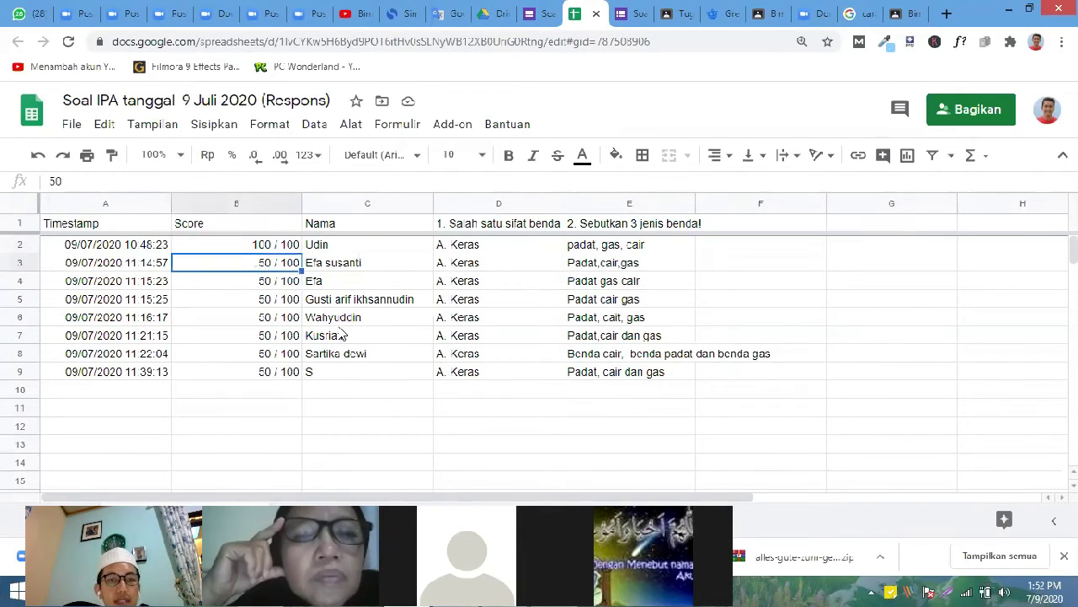
pyautogui.click(333, 245)
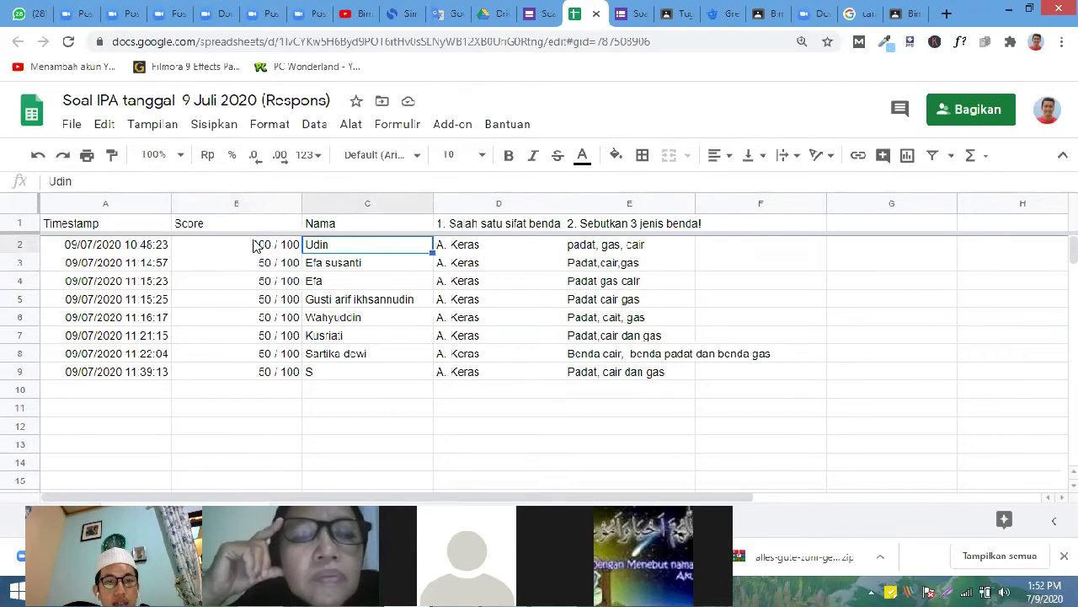
pyautogui.click(259, 242)
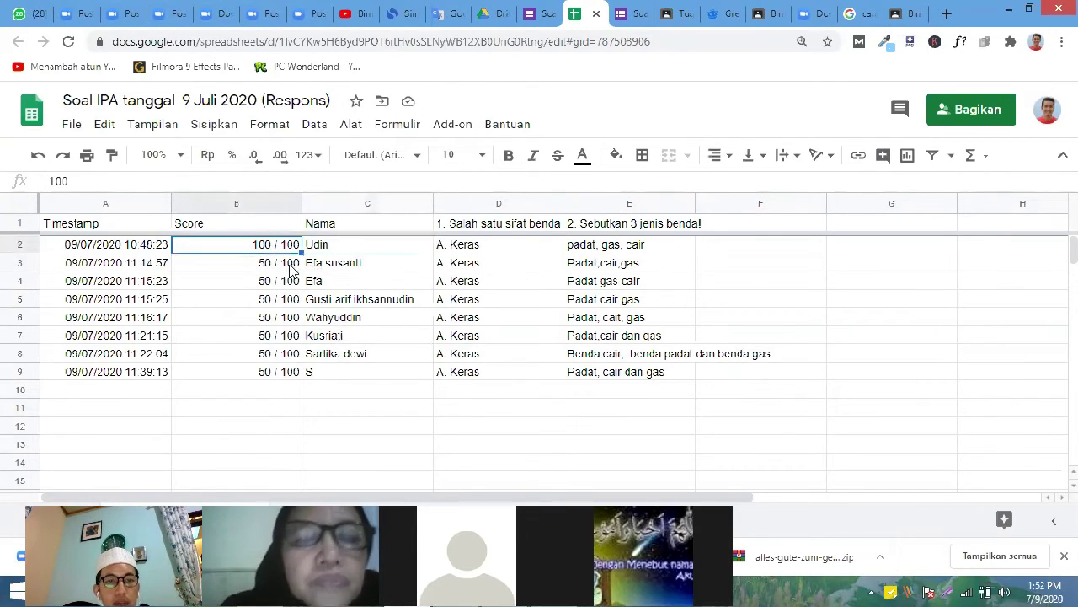
pyautogui.click(267, 262)
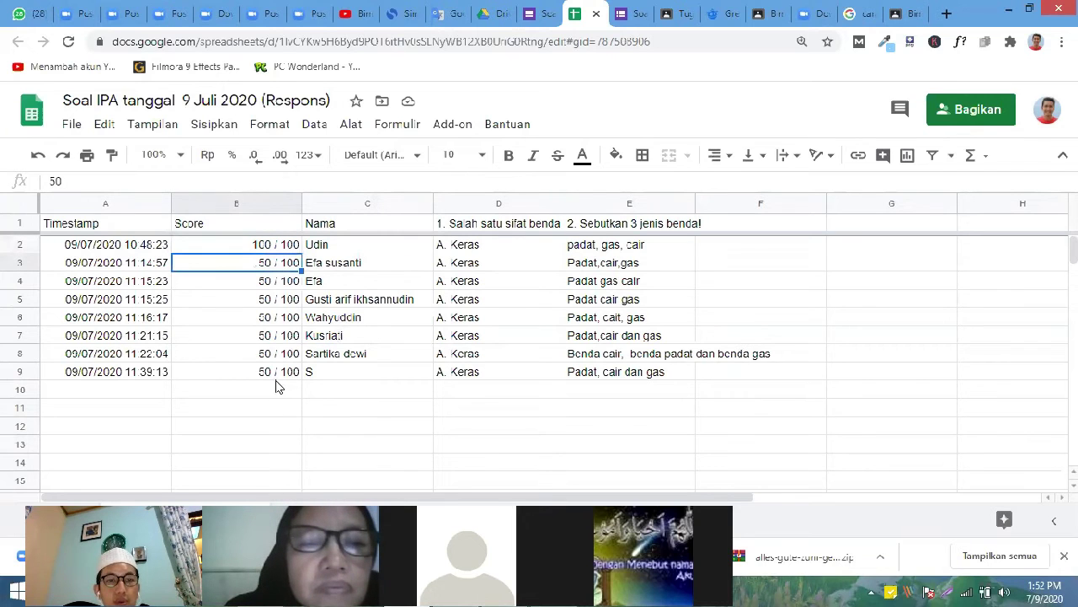
# - Try entering the full text 100 / 100 as the fourth respondent's score in cell B5, and undo the entry
pyautogui.click(281, 301)
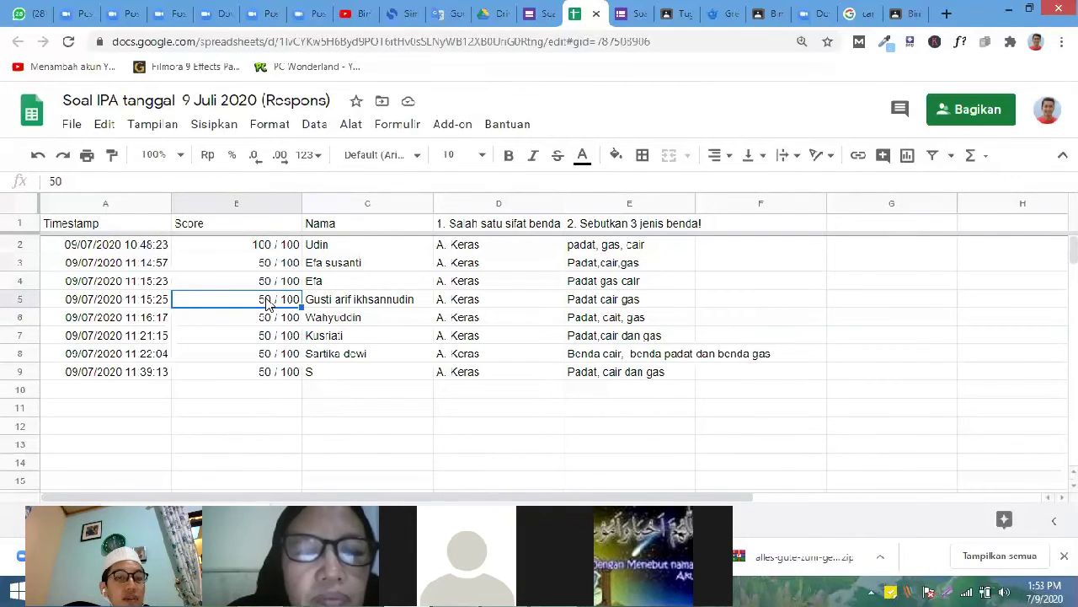
pyautogui.doubleClick(297, 299)
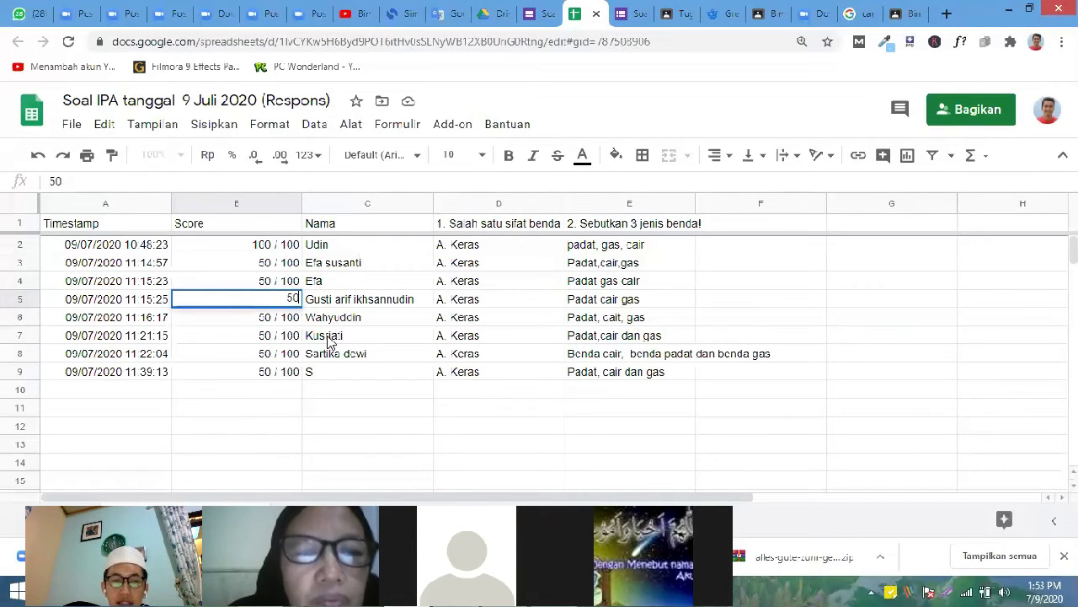
pyautogui.press('BackSpace')
pyautogui.write('100')
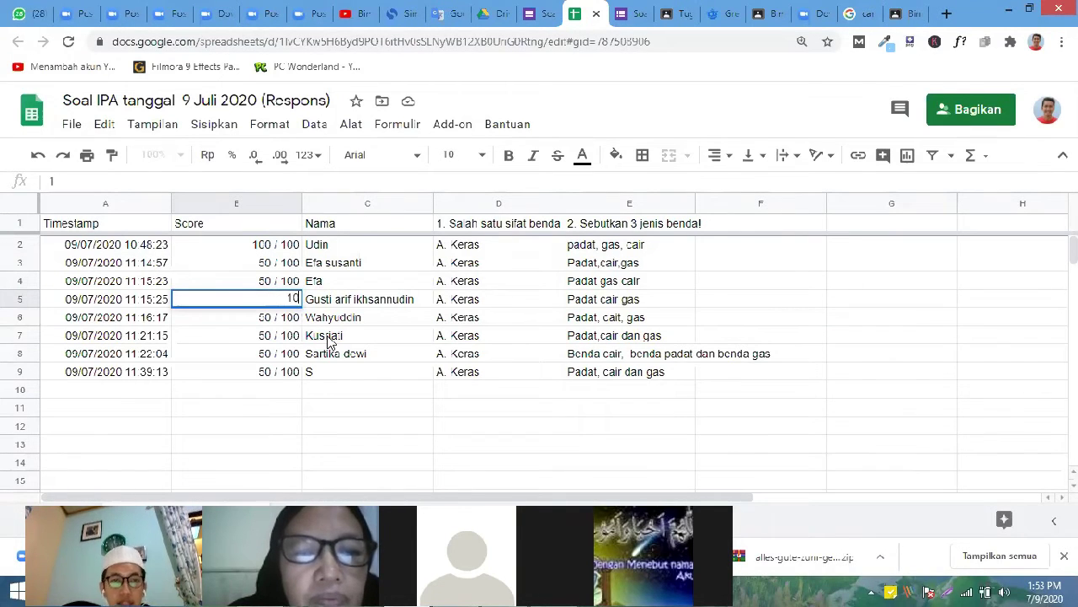
pyautogui.write('1')
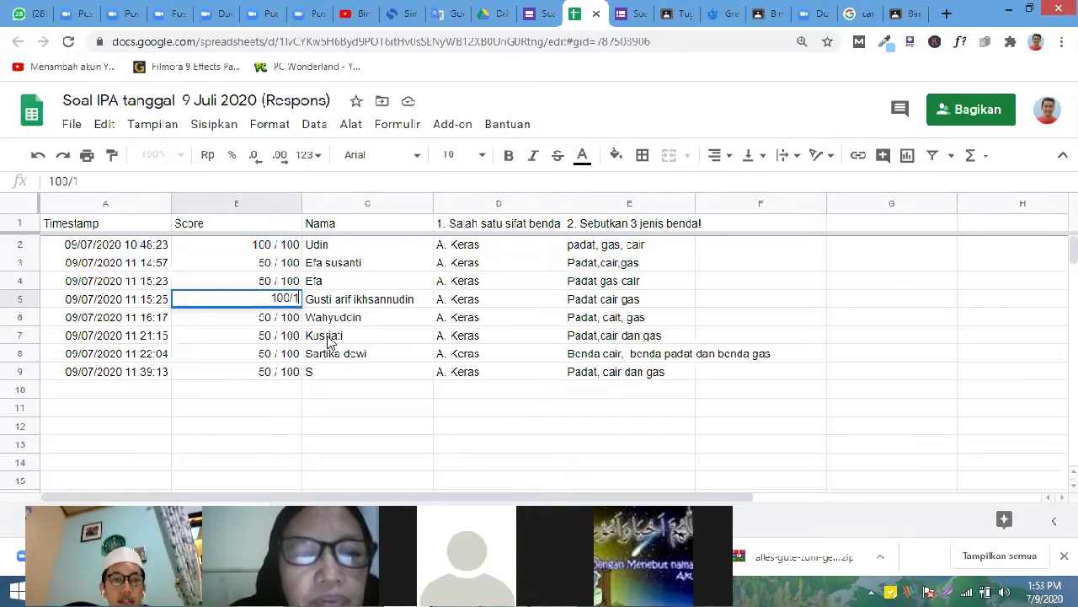
pyautogui.press('BackSpace')
pyautogui.press('BackSpace')
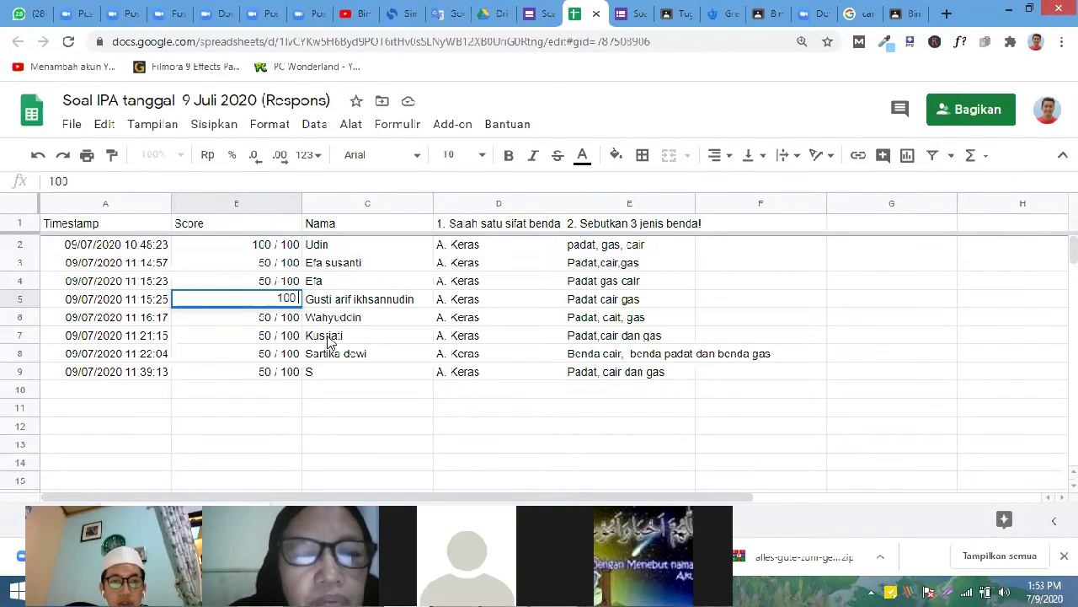
pyautogui.write('00')
pyautogui.press('BackSpace')
pyautogui.press('BackSpace')
pyautogui.press('BackSpace')
pyautogui.press('BackSpace')
pyautogui.write('/ 100')
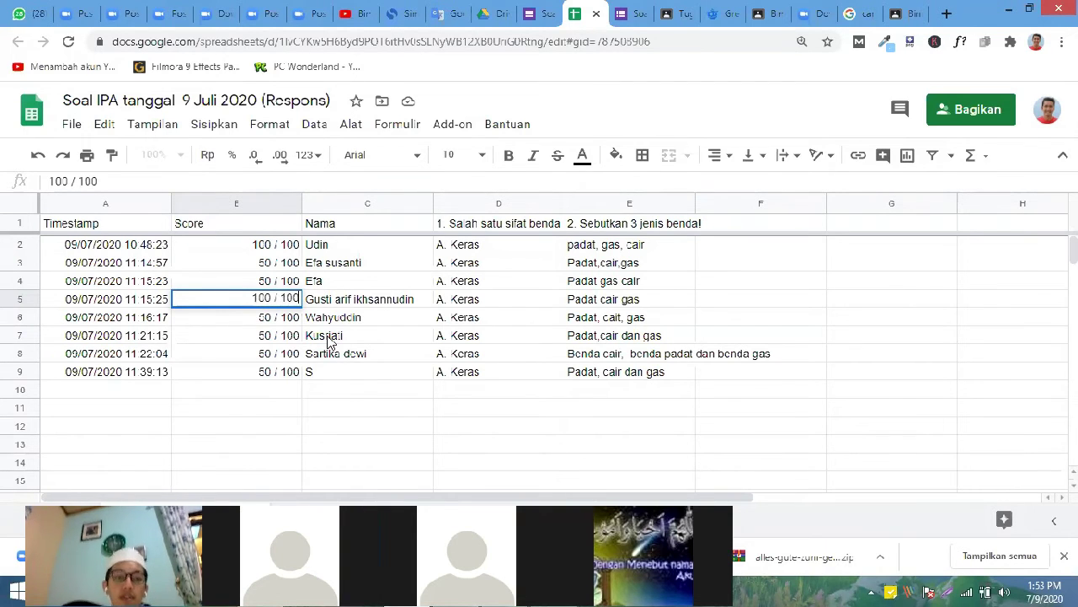
pyautogui.click(426, 448)
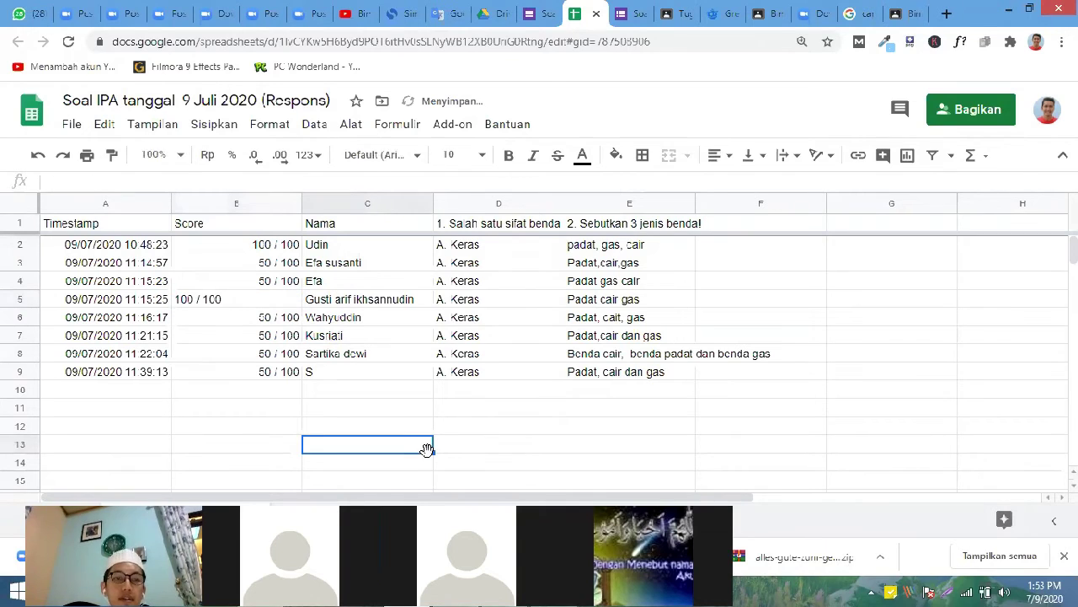
pyautogui.hotkey('ctrl', 'z')
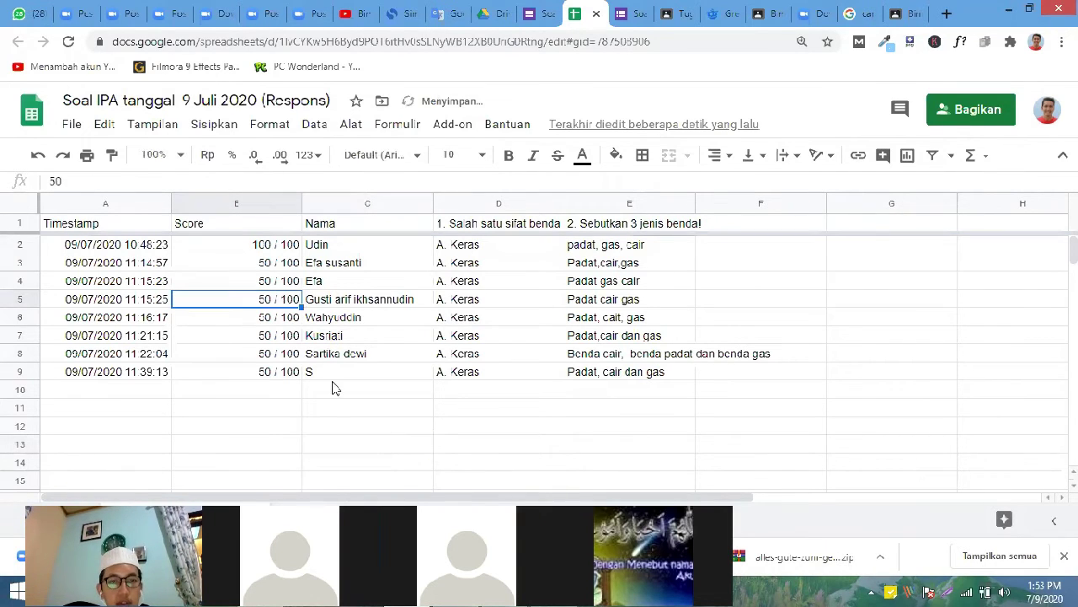
# - Set the fourth respondent's score in cell B5 to 100 and check it against the name in that row
pyautogui.doubleClick(266, 296)
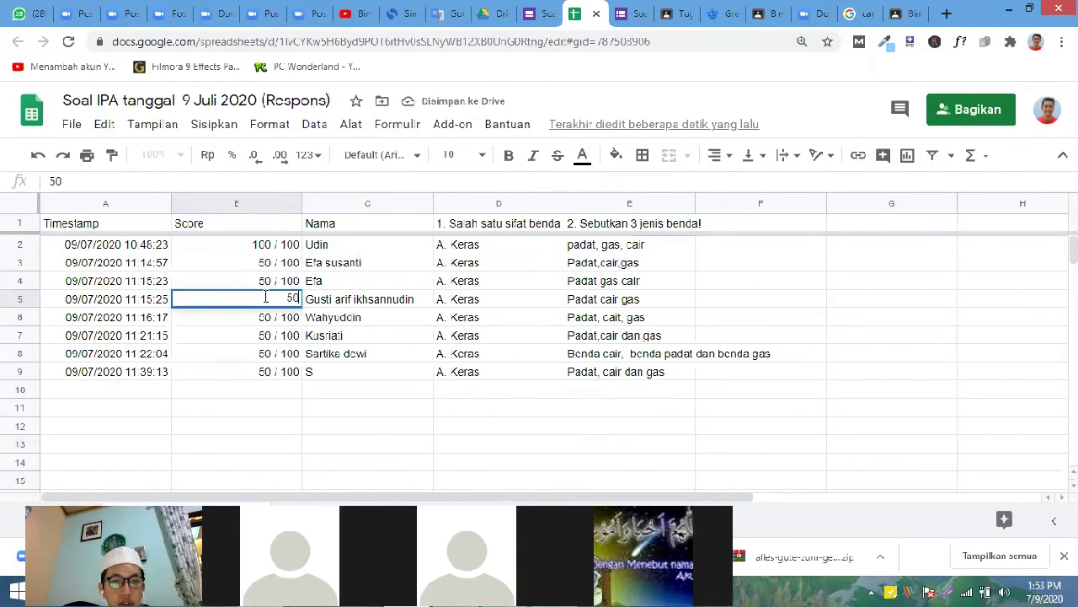
pyautogui.press('BackSpace')
pyautogui.write('1')
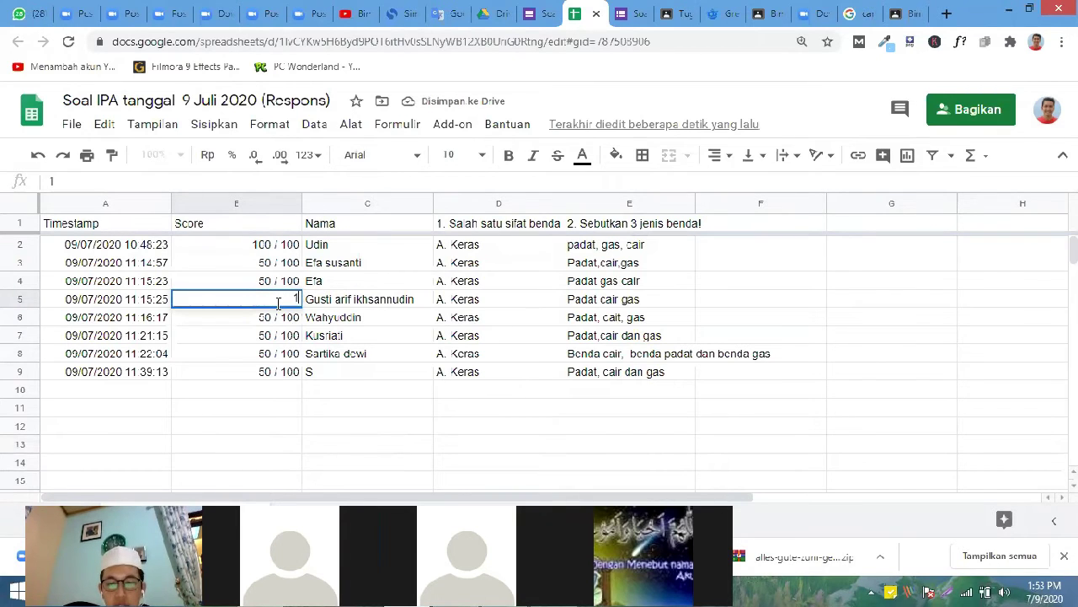
pyautogui.write('00')
pyautogui.click(364, 469)
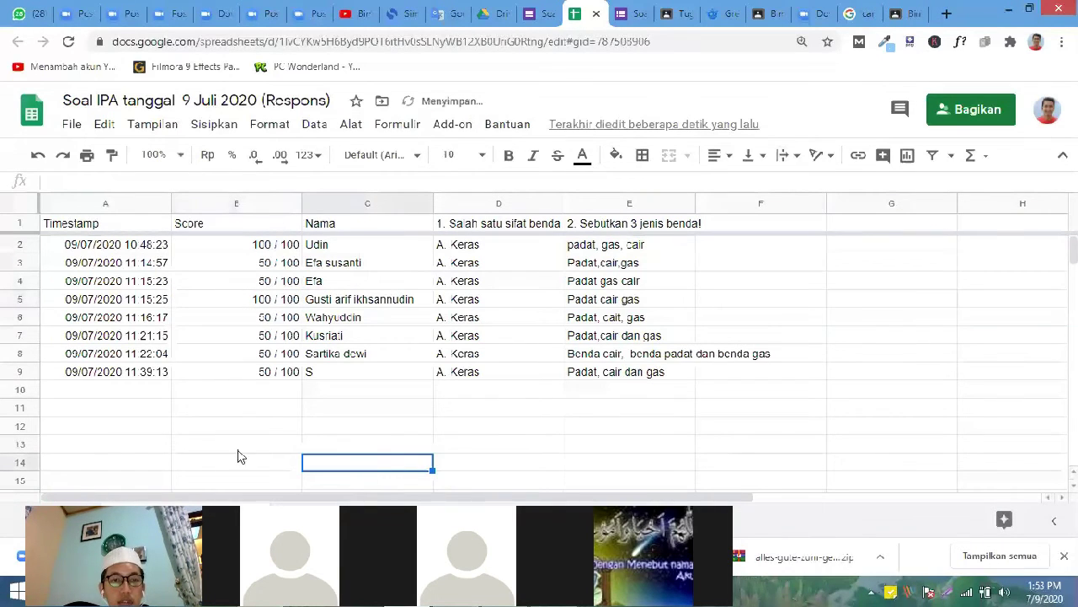
pyautogui.moveTo(324, 299); pyautogui.dragTo(324, 282)
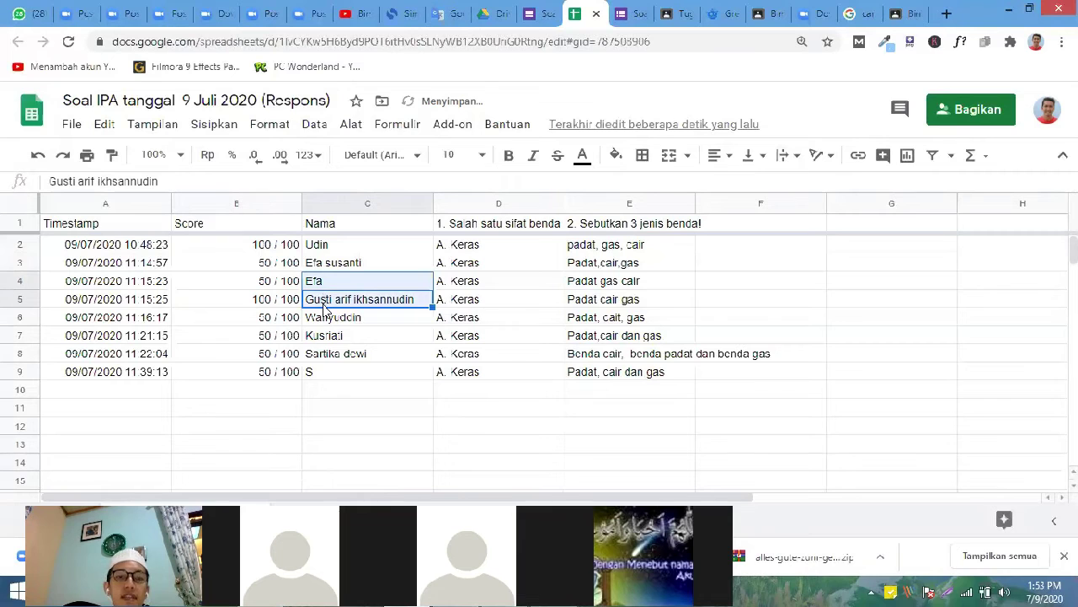
pyautogui.click(280, 299)
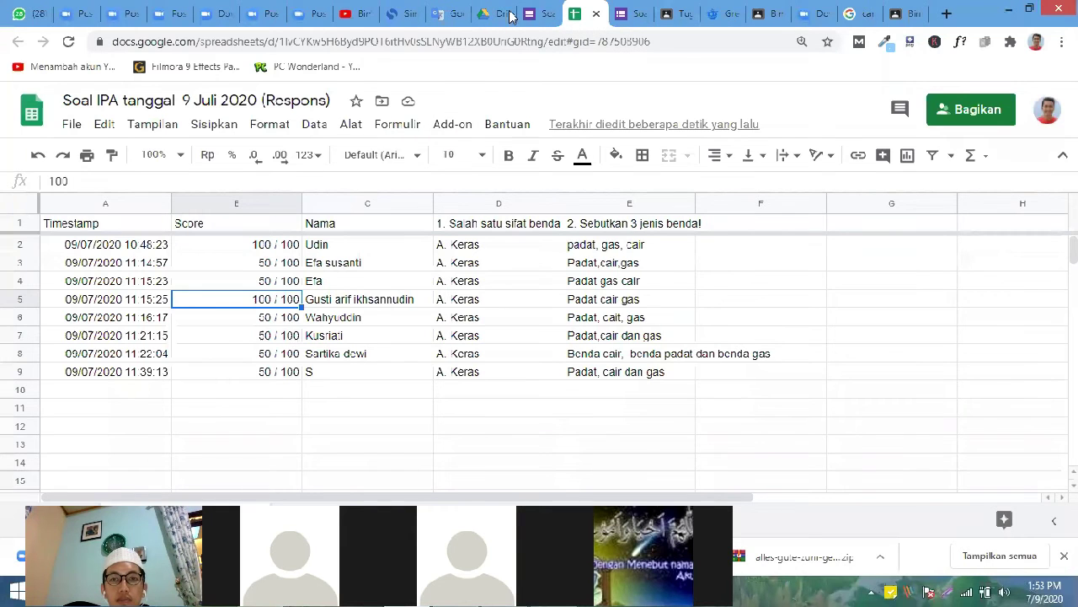
# - Return to the Soal IPA tanggal 9 Juli 2020 form, reload it and check the fourth respondent's score
pyautogui.click(539, 13)
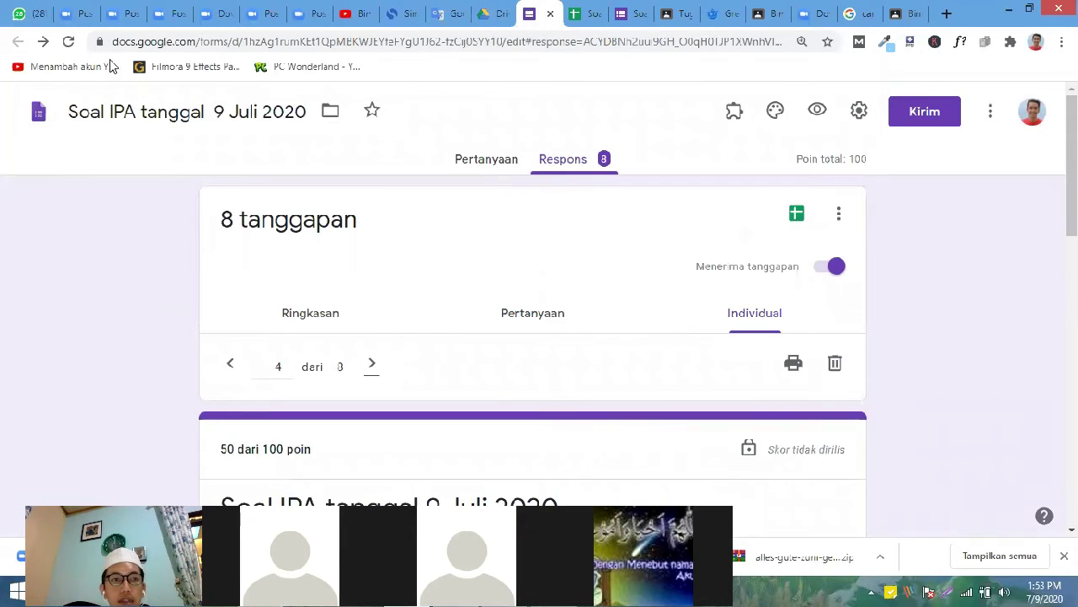
pyautogui.click(69, 42)
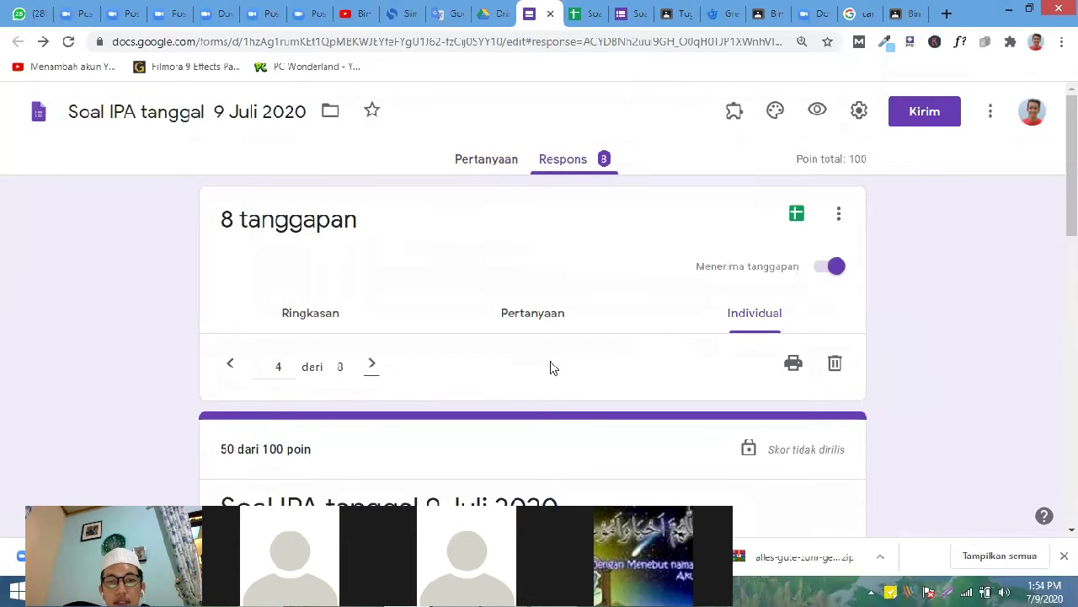
pyautogui.scroll(-2, 547, 366)
pyautogui.scroll(-2, 518, 374)
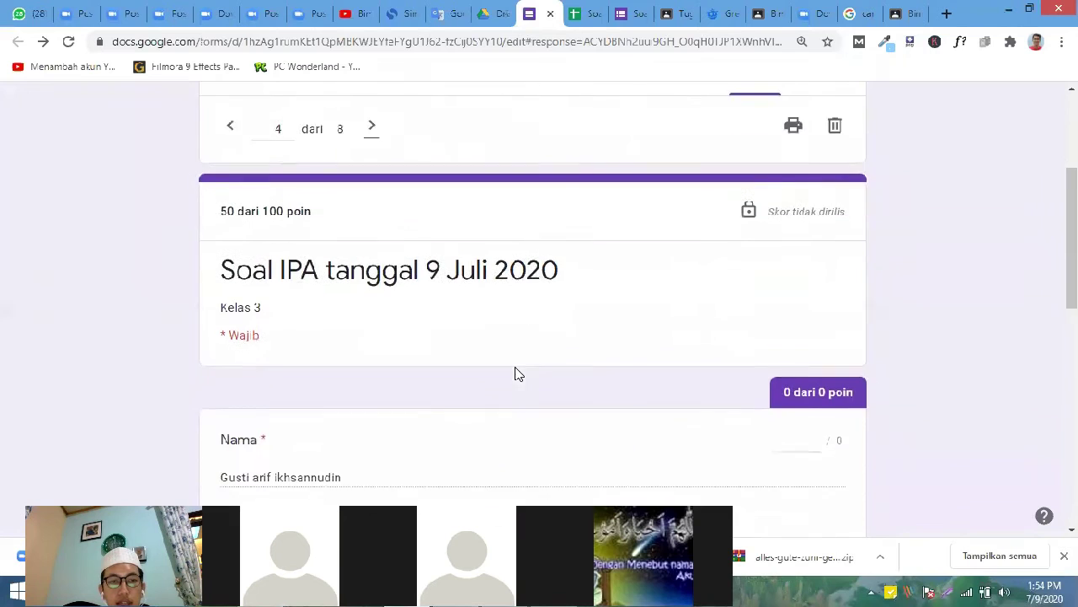
pyautogui.scroll(-1, 421, 413)
pyautogui.scroll(2, 780, 271)
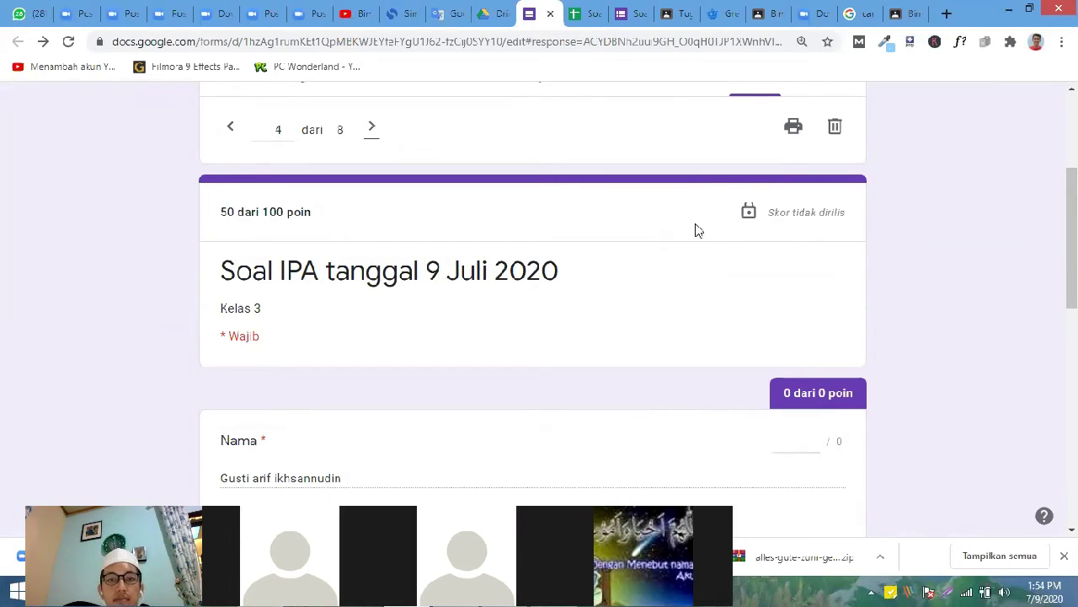
# - Go back to the response spreadsheet and inspect the name and score of the respondent in row 5
pyautogui.click(576, 15)
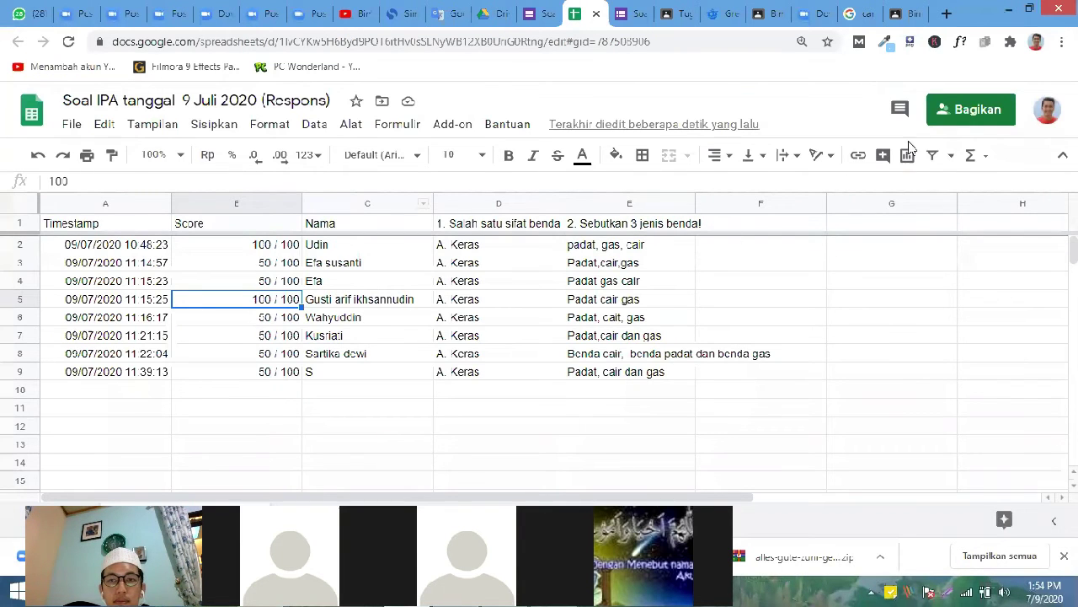
pyautogui.click(420, 300)
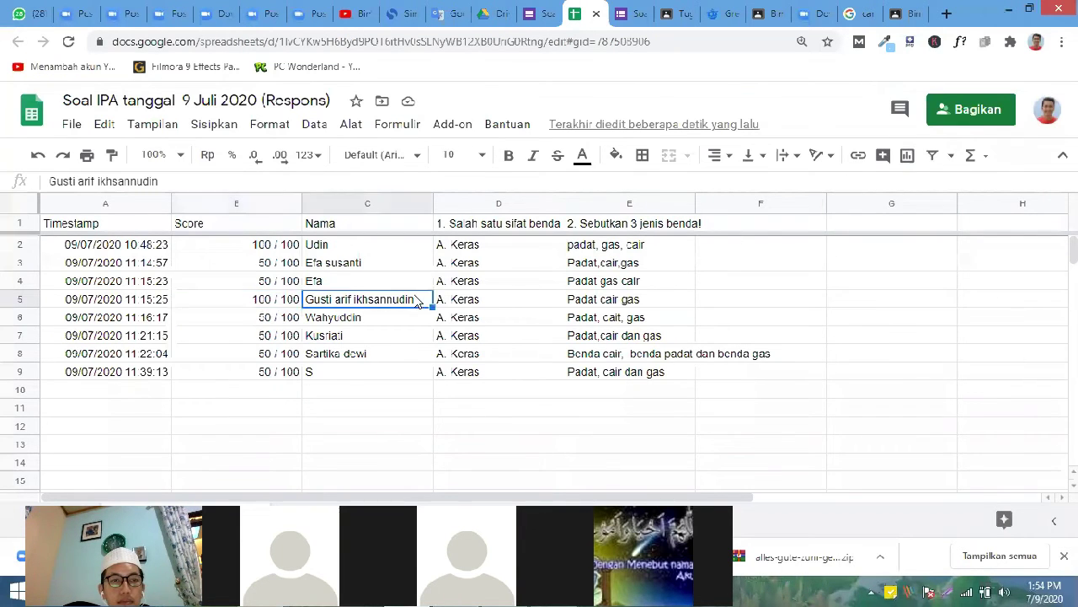
pyautogui.click(267, 304)
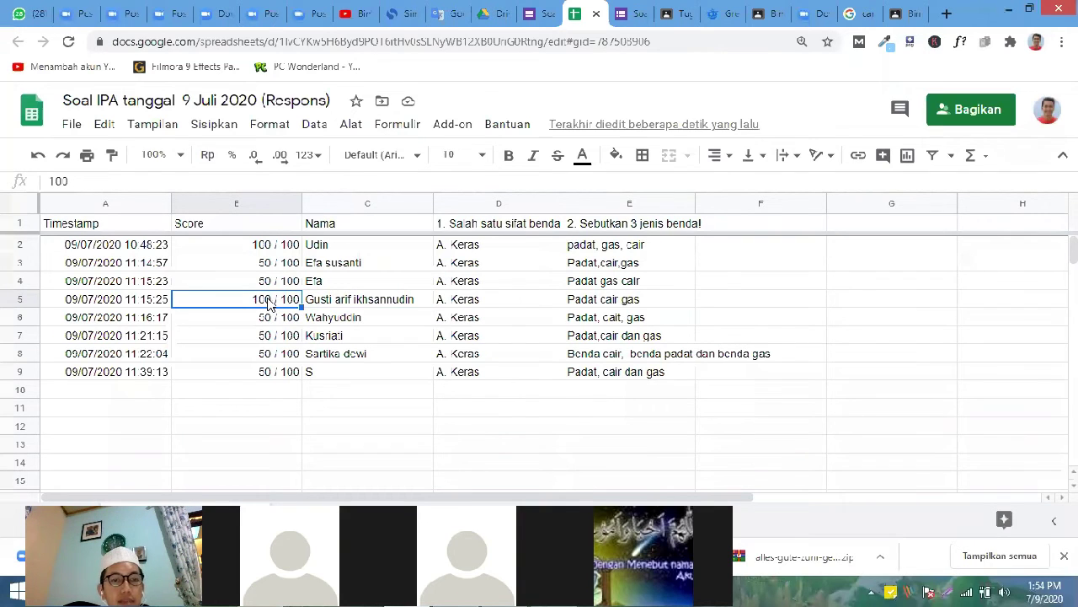
pyautogui.doubleClick(267, 303)
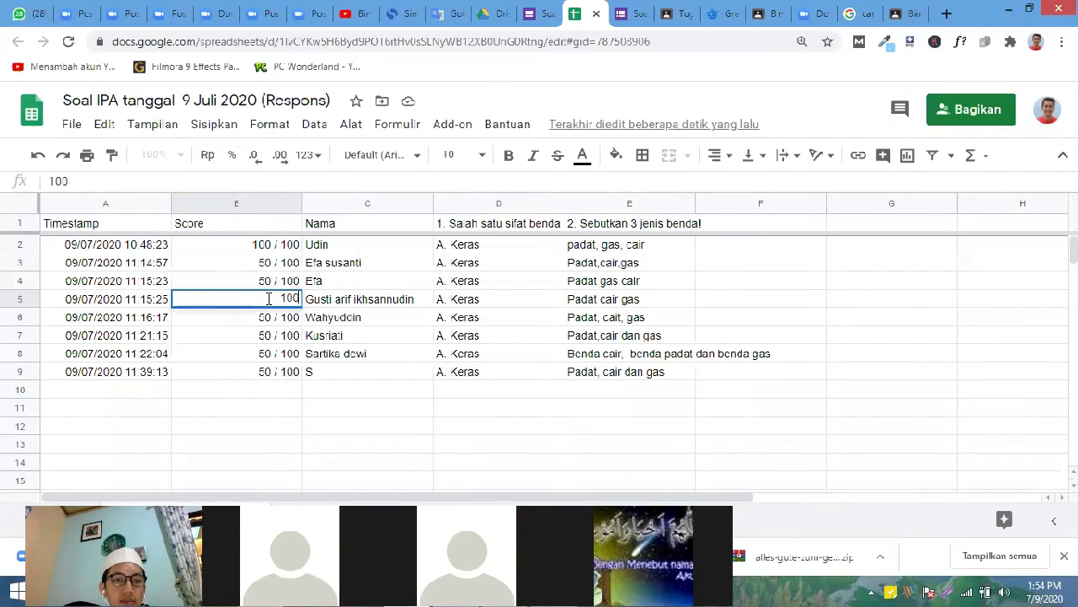
pyautogui.click(397, 339)
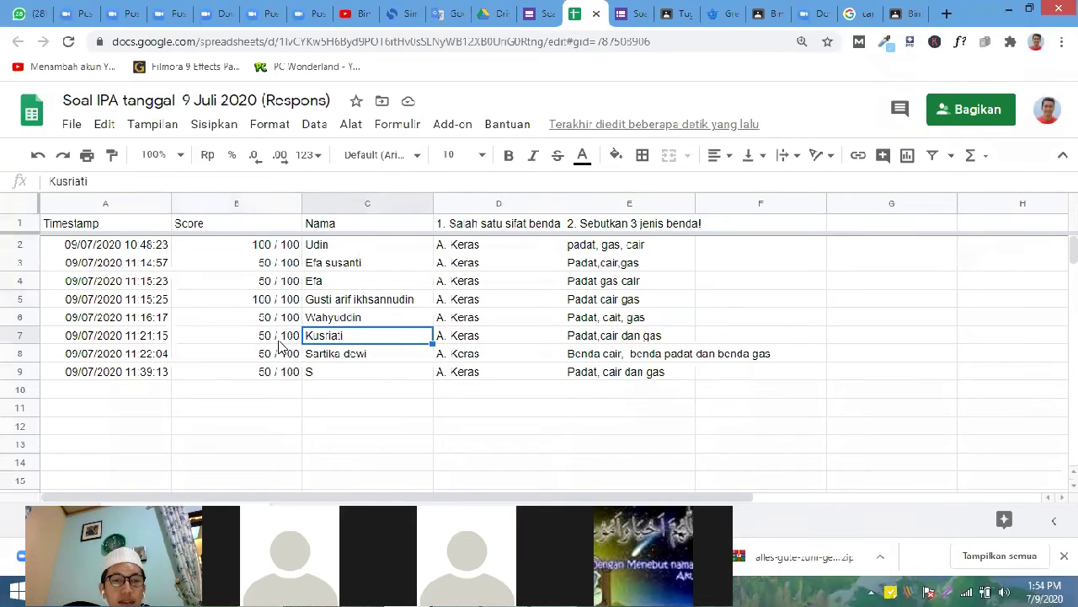
# - Open the response spreadsheet's sharing settings and review the owner and the teacher groups with access
pyautogui.click(969, 116)
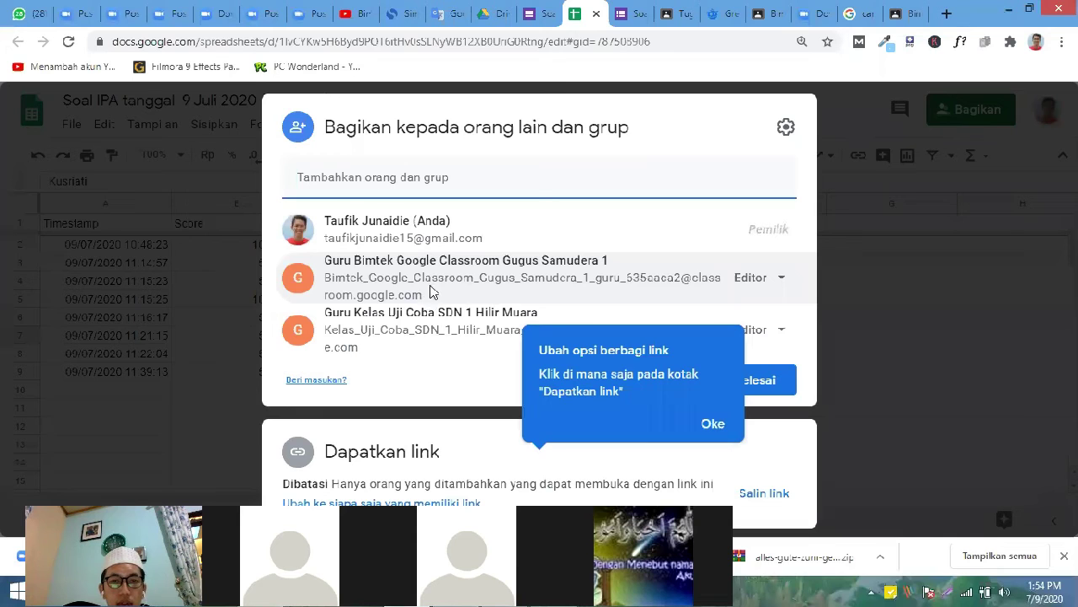
pyautogui.moveTo(542, 307)
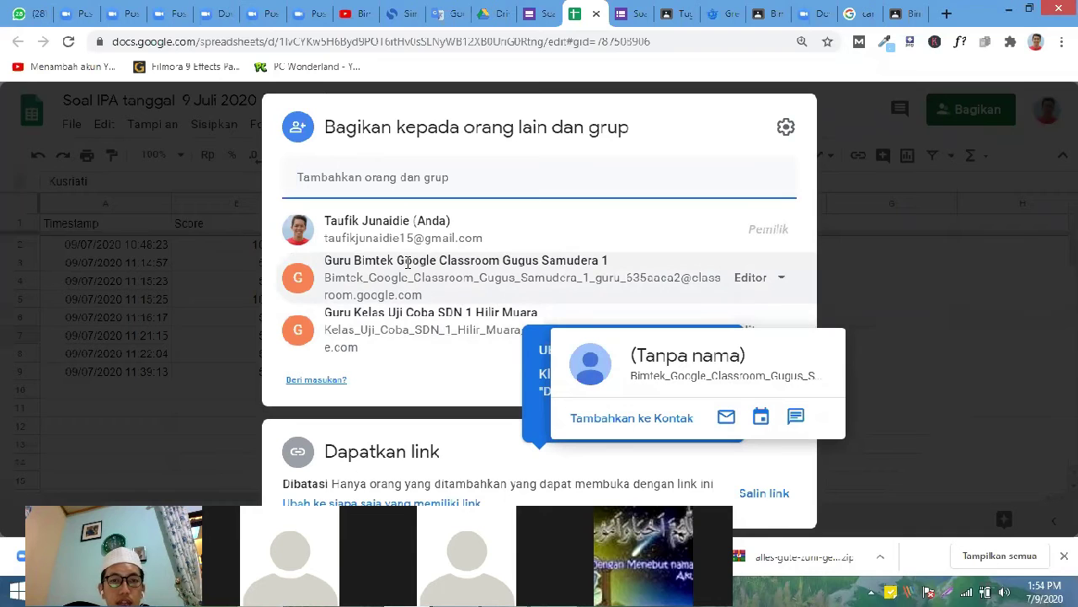
pyautogui.moveTo(392, 236)
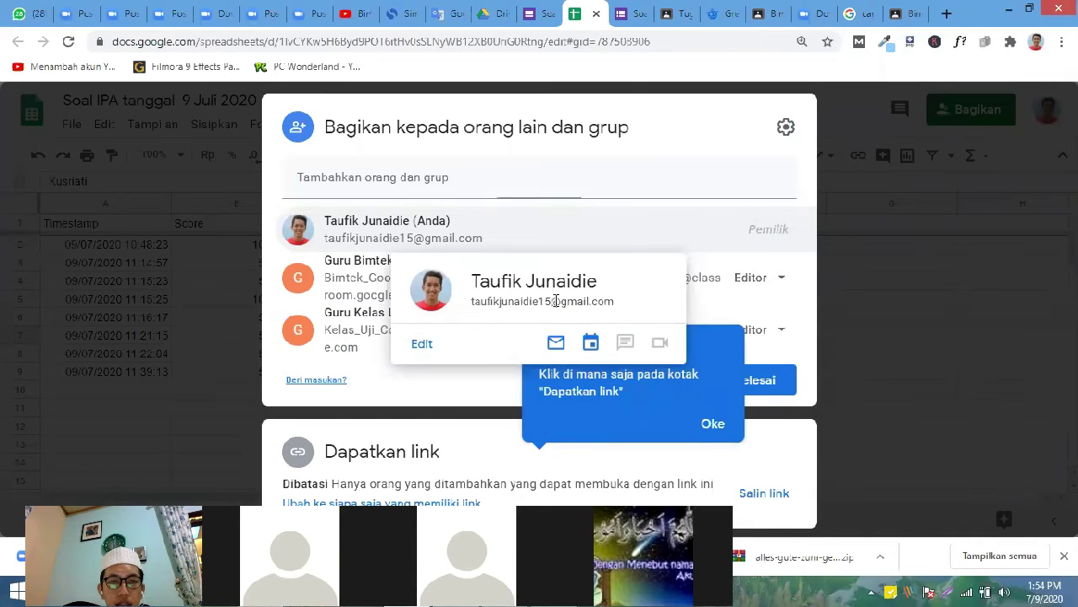
# - Dismiss the link tip, review the teacher groups' editor access, copy the response spreadsheet's share link and close the sharing settings
pyautogui.click(716, 425)
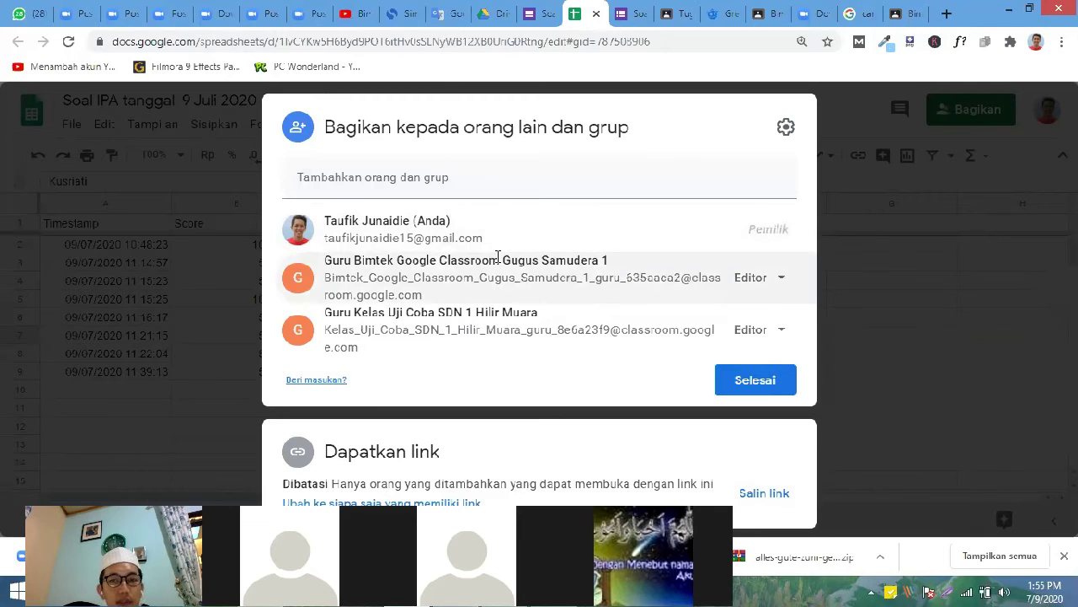
pyautogui.moveTo(498, 257)
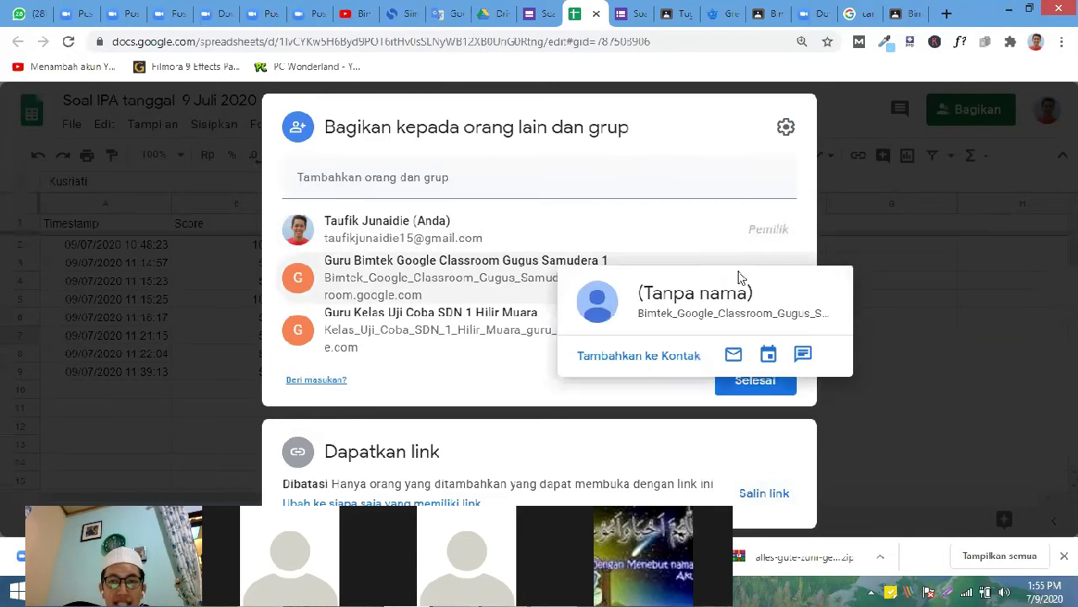
pyautogui.click(764, 494)
pyautogui.click(899, 362)
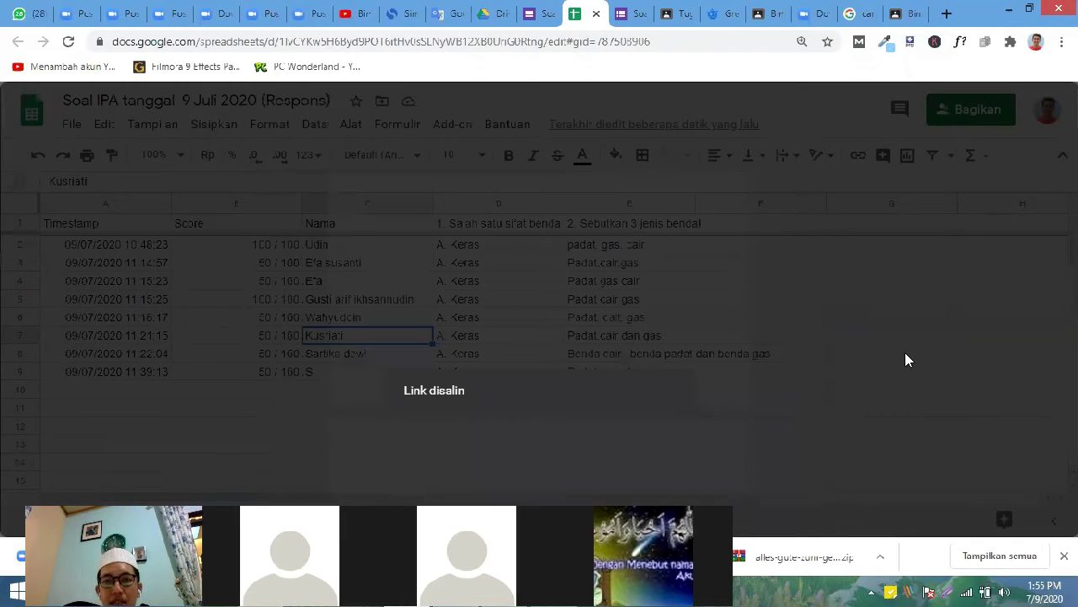
pyautogui.click(499, 410)
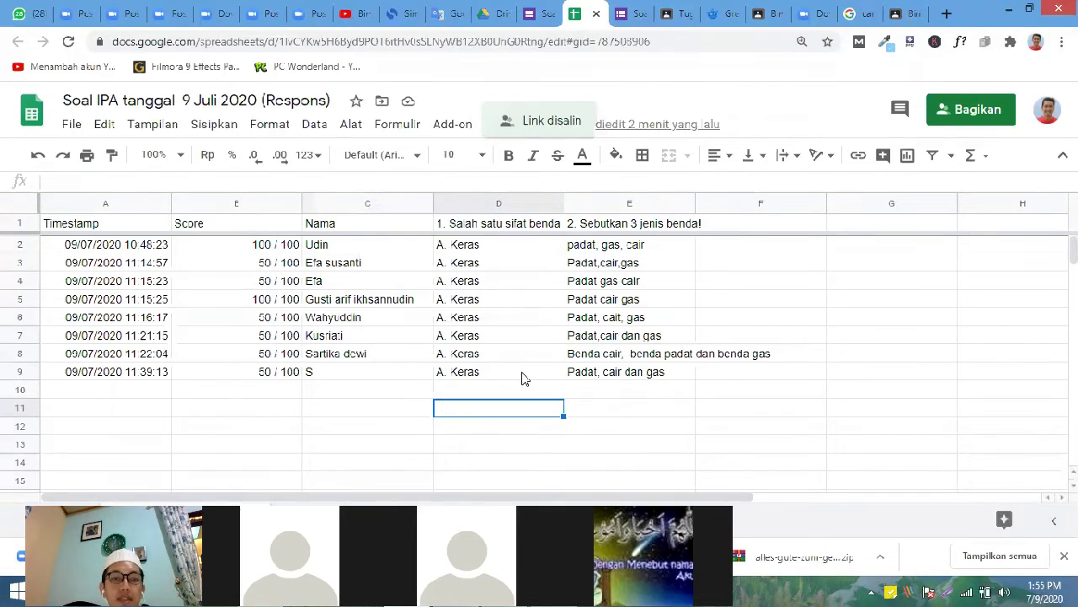
pyautogui.click(155, 413)
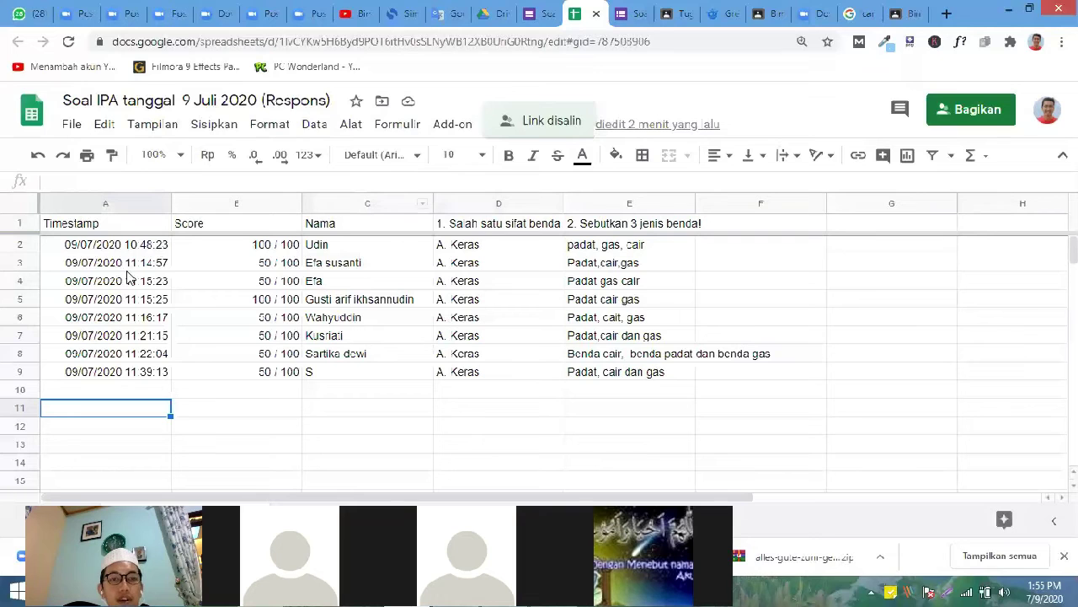
# - Download the Soal IPA tanggal 9 Juli 2020 (Respons) spreadsheet as a Microsoft Excel (.xlsx) file
pyautogui.click(25, 114)
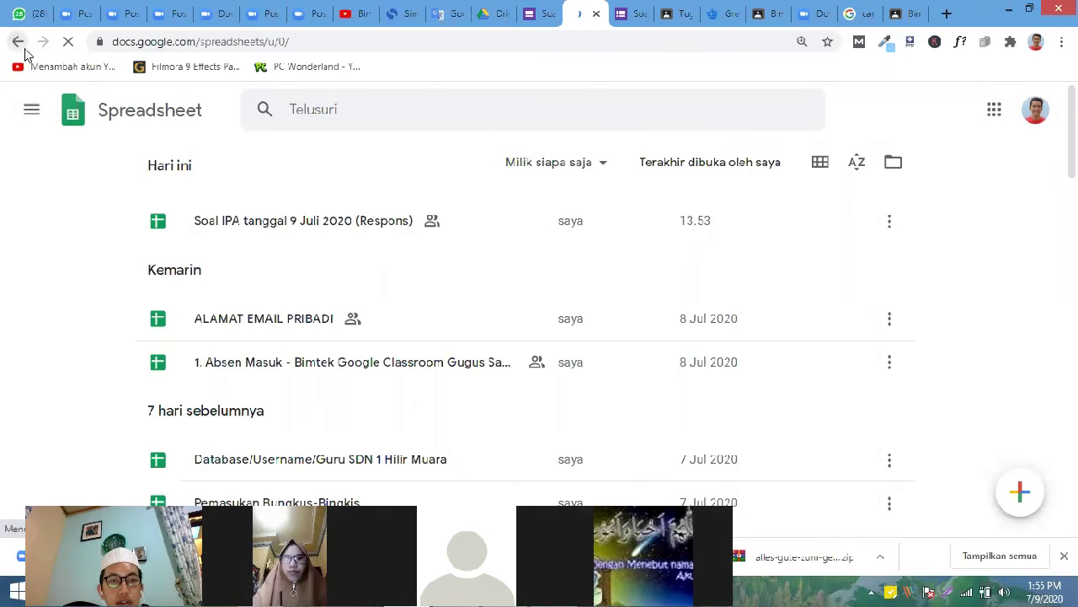
pyautogui.click(458, 212)
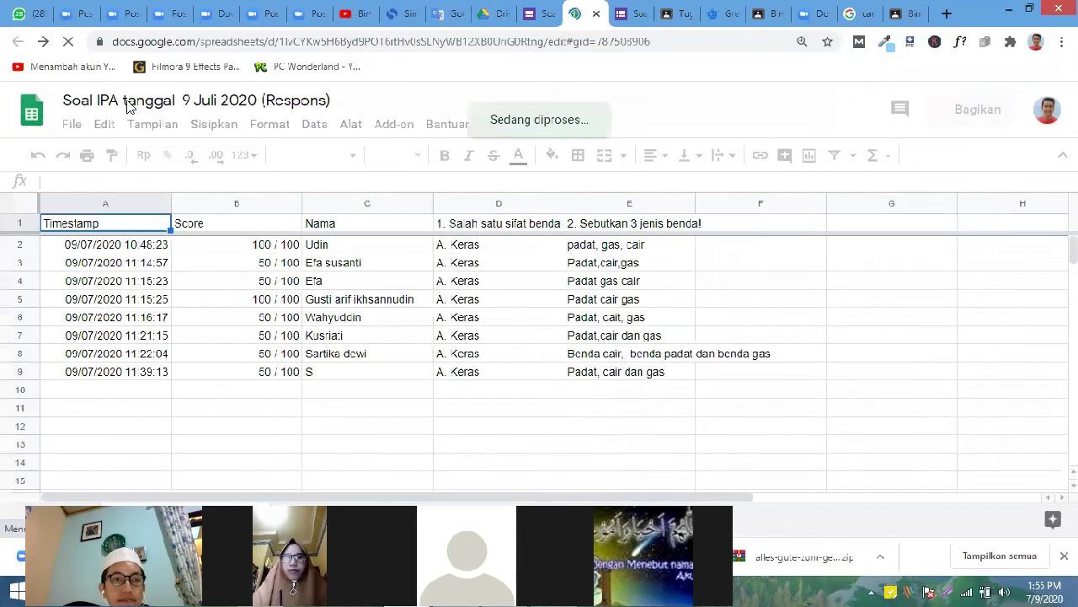
pyautogui.click(71, 125)
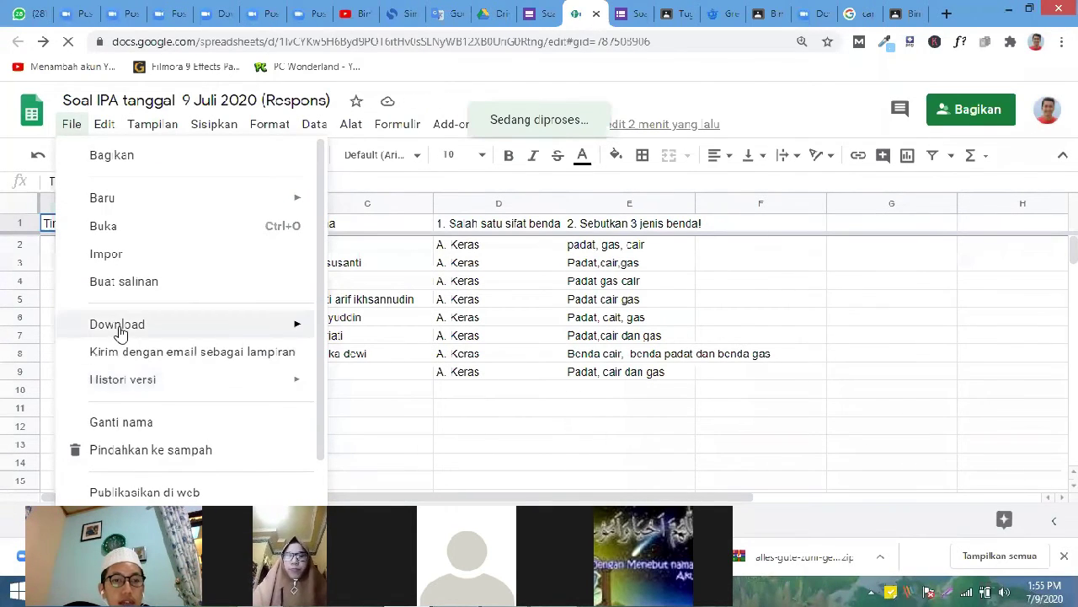
pyautogui.moveTo(298, 330)
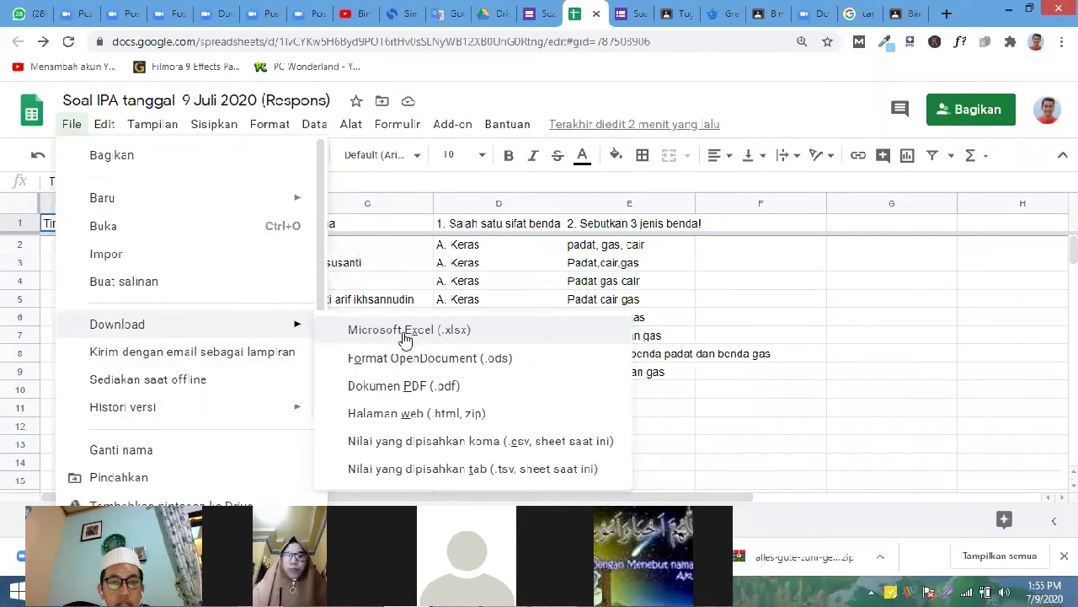
pyautogui.click(405, 335)
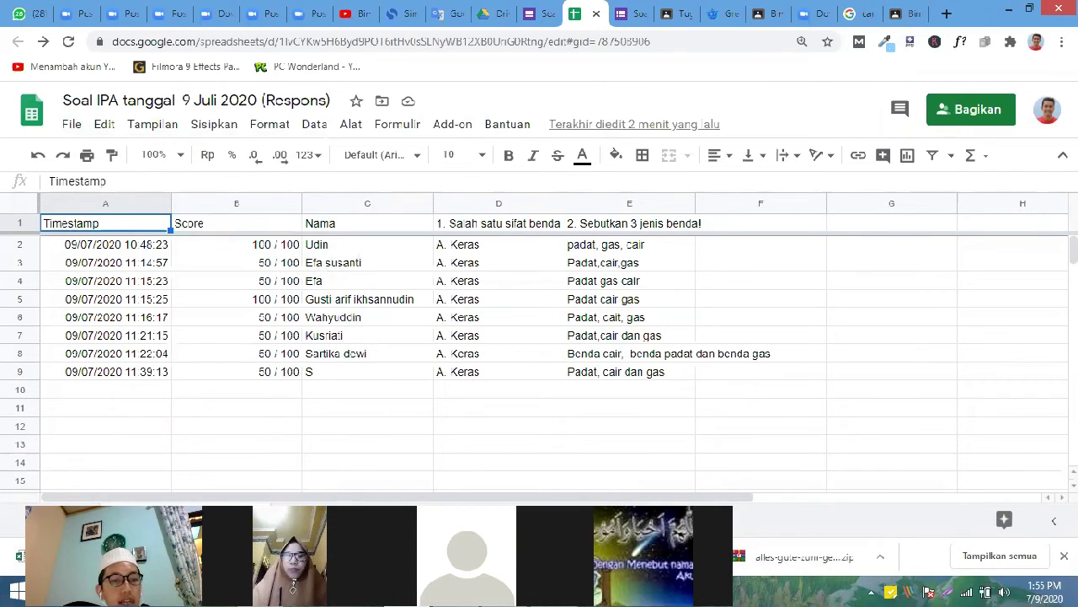
# - Inspect the respondents' scores and answers in the spreadsheet, ending on the score in cell B7
pyautogui.click(236, 444)
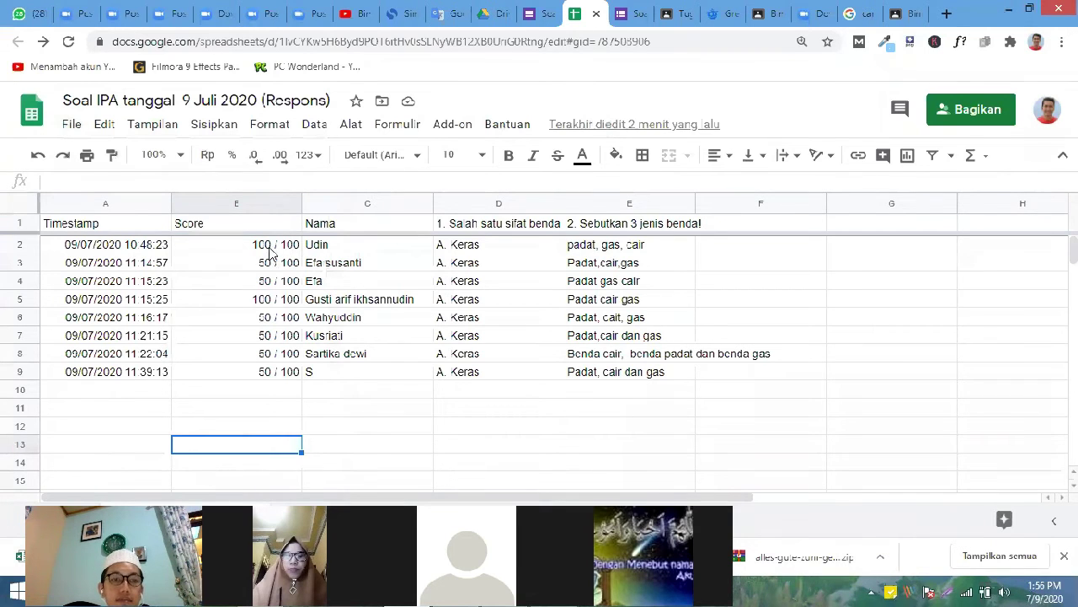
pyautogui.click(515, 283)
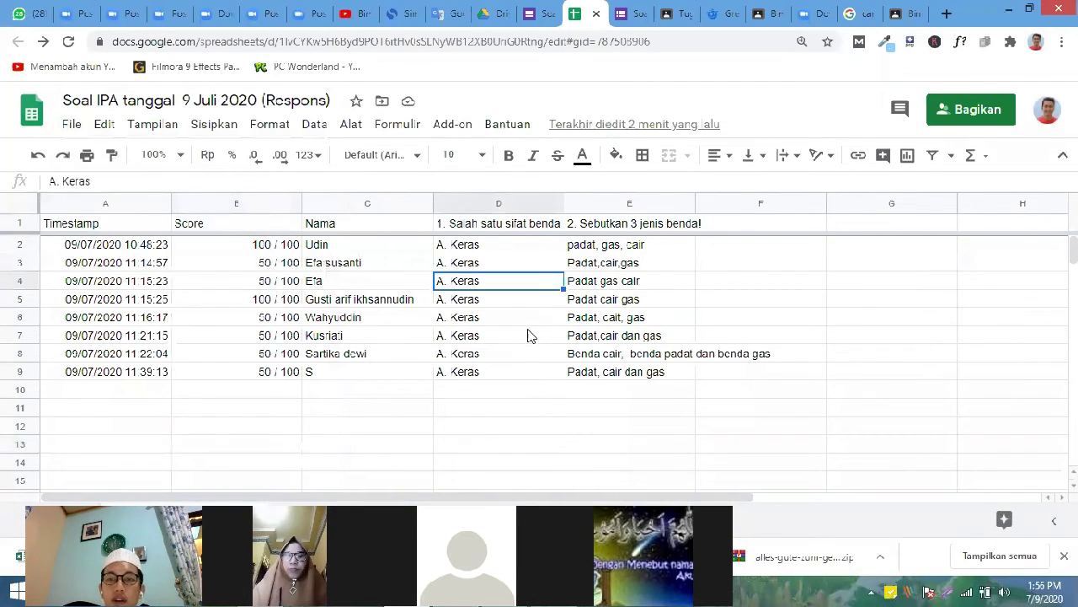
pyautogui.click(560, 335)
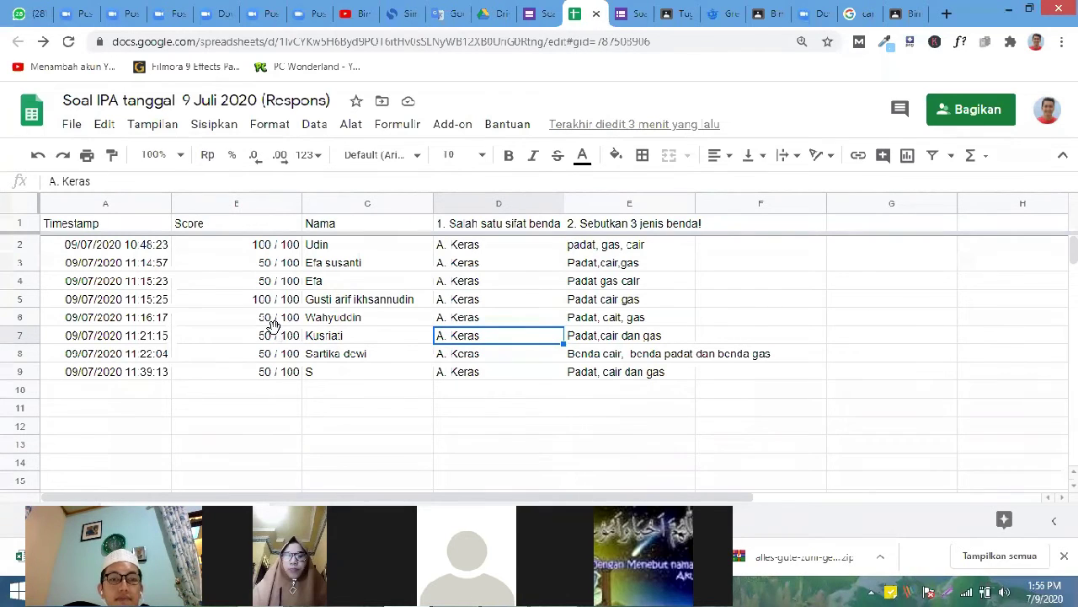
pyautogui.press('Left')
pyautogui.press('Left')
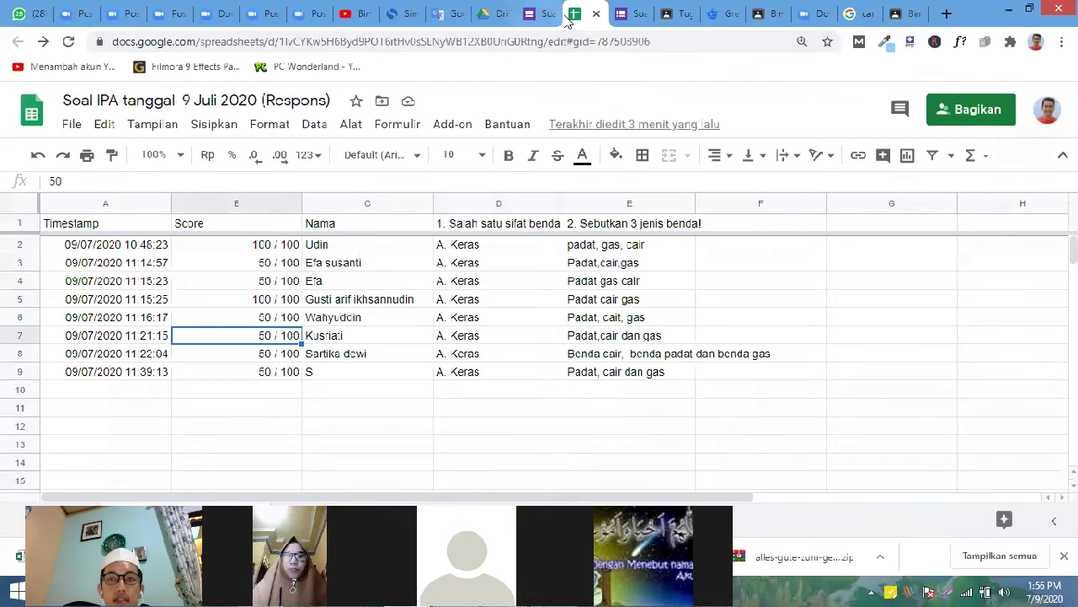
# - Switch to the Bimtek Google Classroom class in Google Classroom and open its grades overview
pyautogui.click(672, 12)
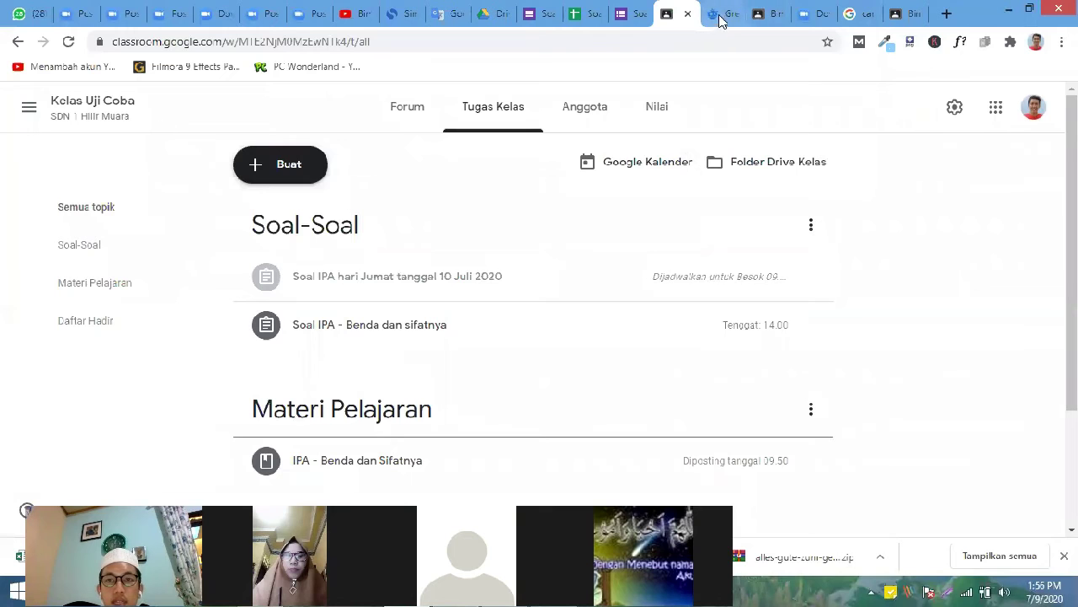
pyautogui.click(762, 13)
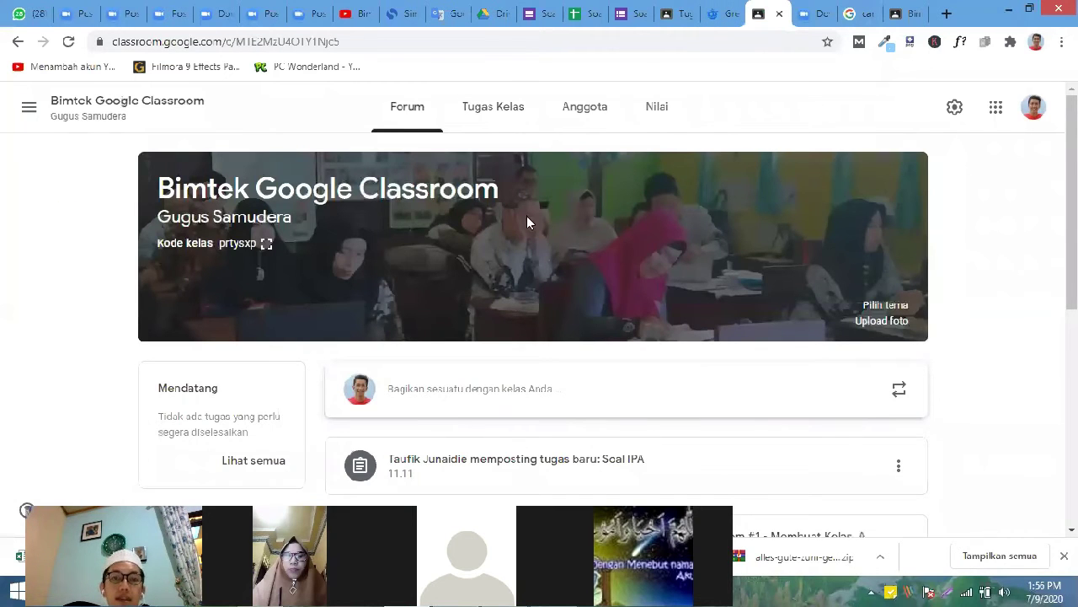
pyautogui.click(505, 112)
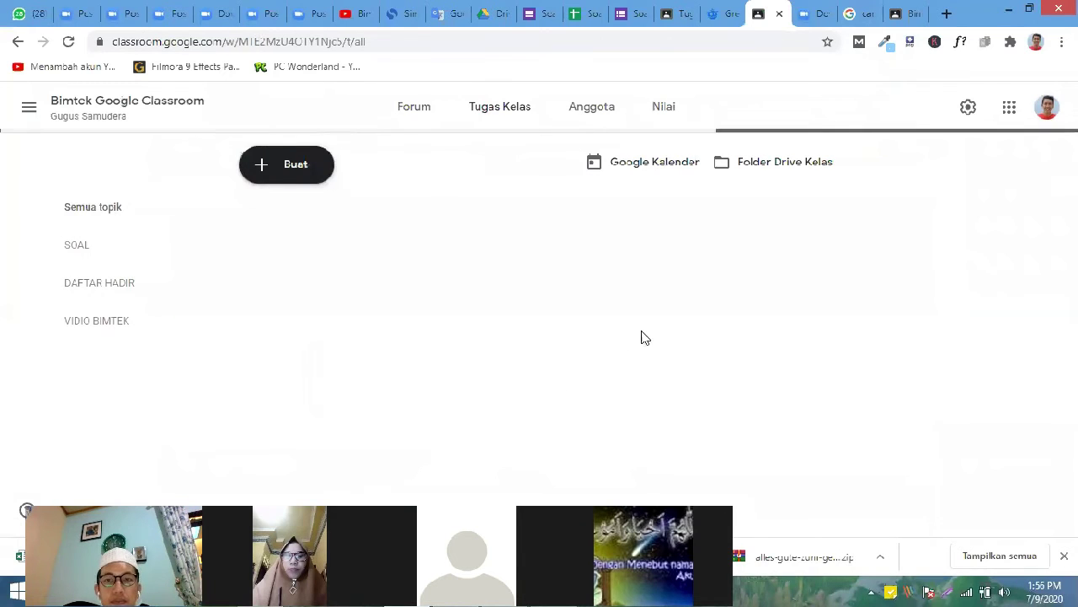
pyautogui.click(658, 110)
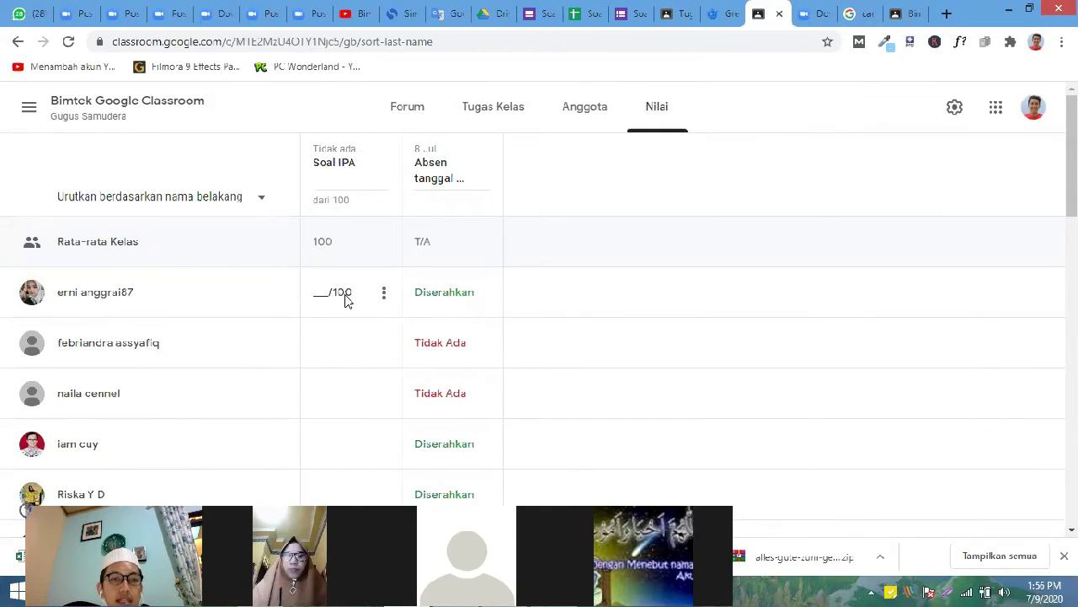
# - Examine the Soal IPA grades and the attendance submission statuses across the whole student list
pyautogui.scroll(-1, 327, 268)
pyautogui.scroll(1, 422, 292)
pyautogui.scroll(-4, 436, 303)
pyautogui.scroll(-4, 436, 311)
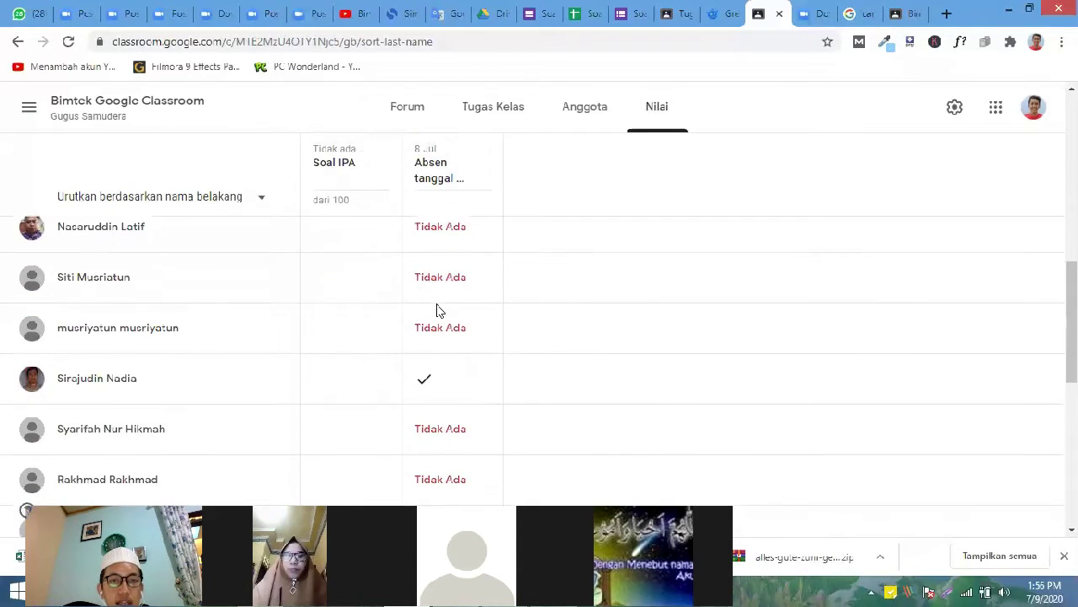
pyautogui.scroll(6, 436, 310)
pyautogui.scroll(-1, 397, 403)
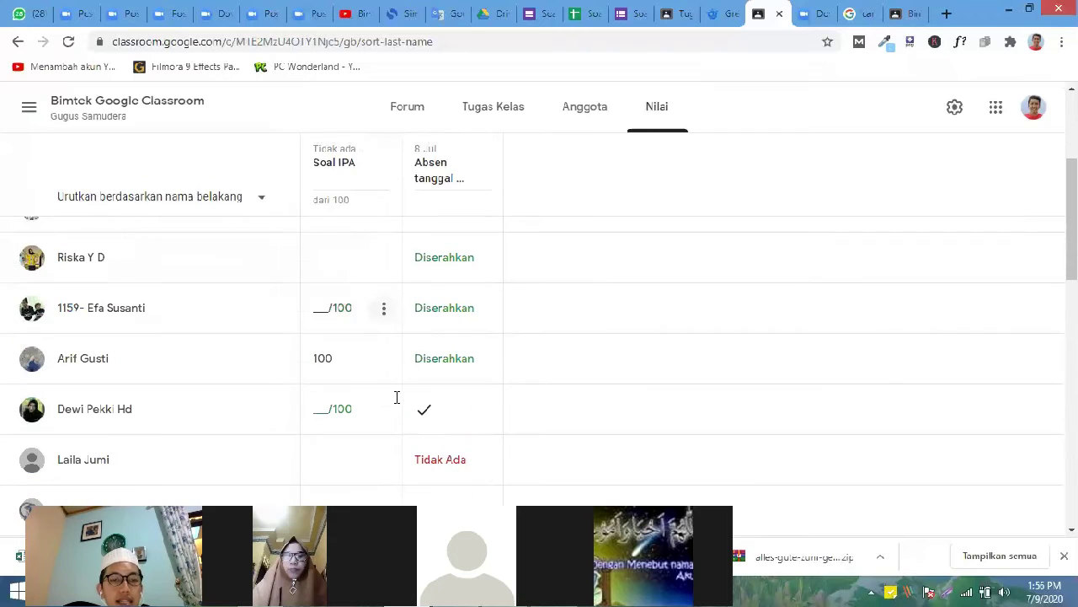
pyautogui.scroll(1, 540, 376)
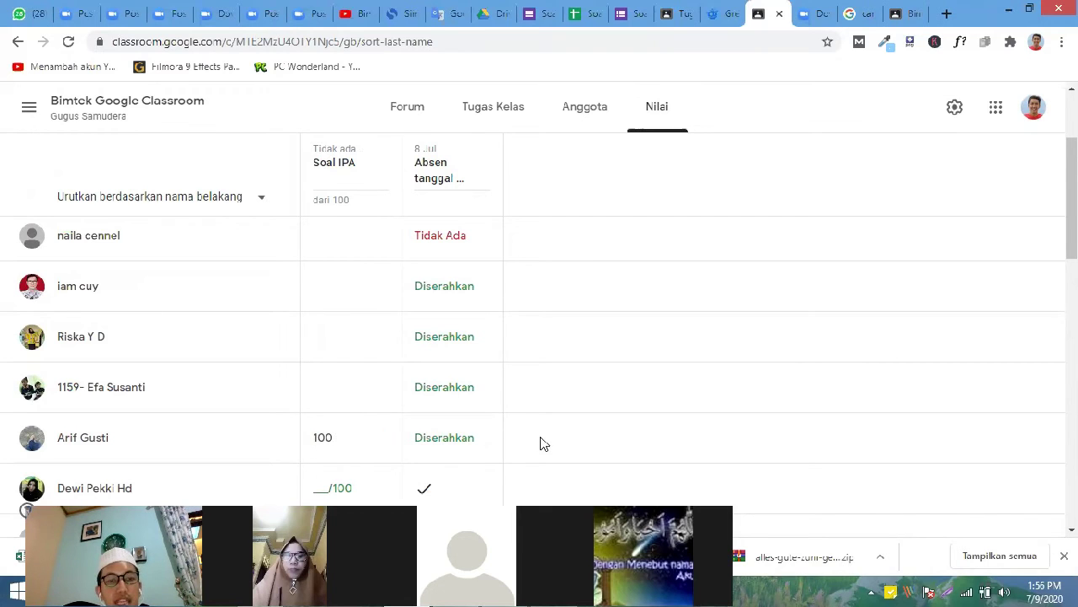
pyautogui.scroll(-5, 281, 442)
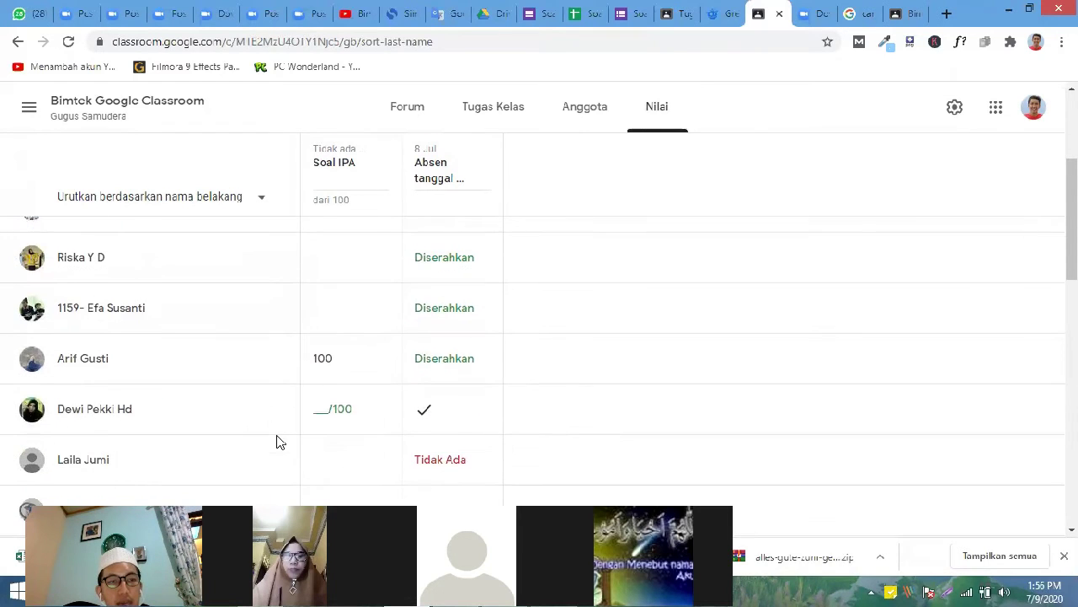
pyautogui.scroll(-5, 281, 443)
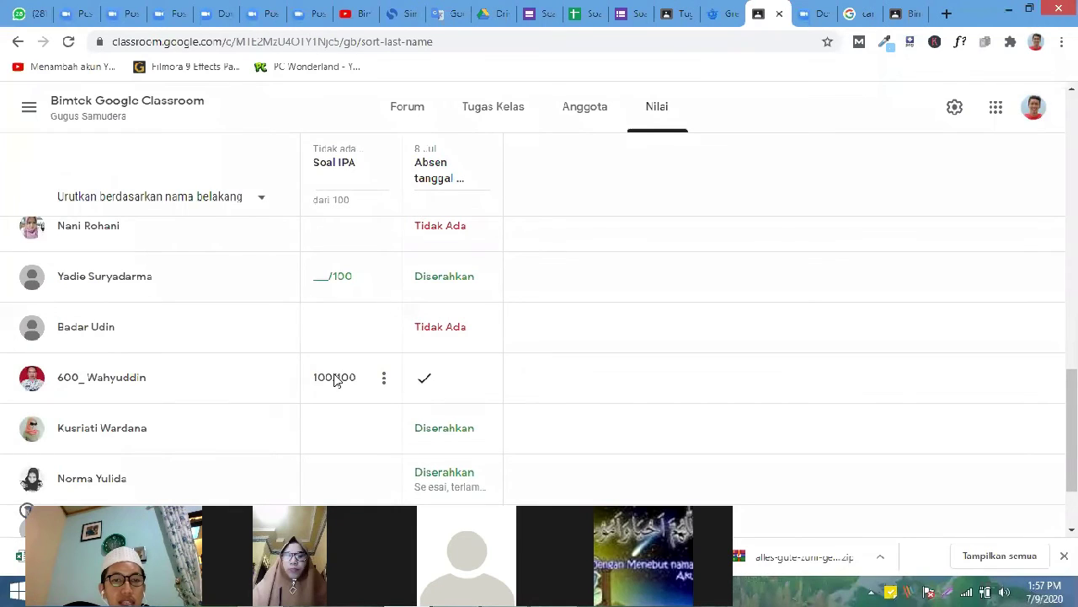
pyautogui.scroll(10, 334, 379)
pyautogui.scroll(-2, 330, 462)
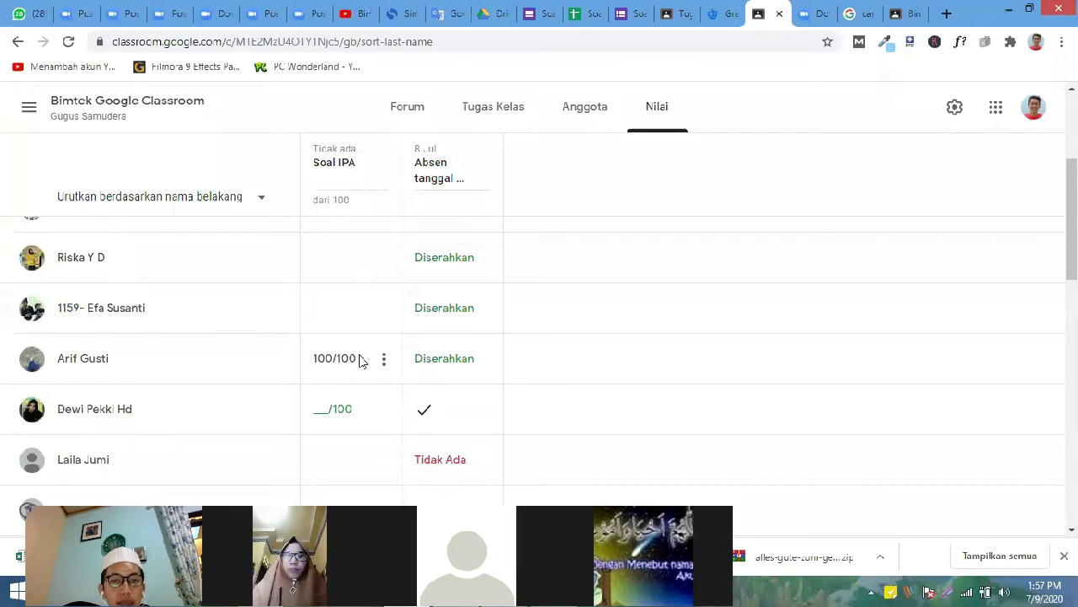
pyautogui.scroll(2, 358, 367)
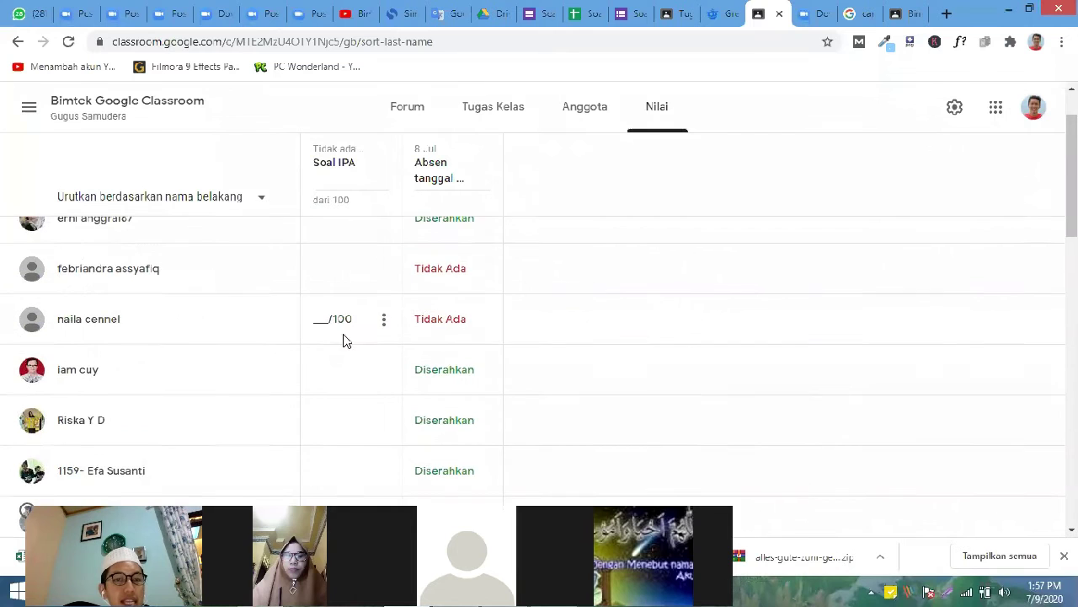
pyautogui.scroll(1, 343, 337)
pyautogui.scroll(-2, 343, 385)
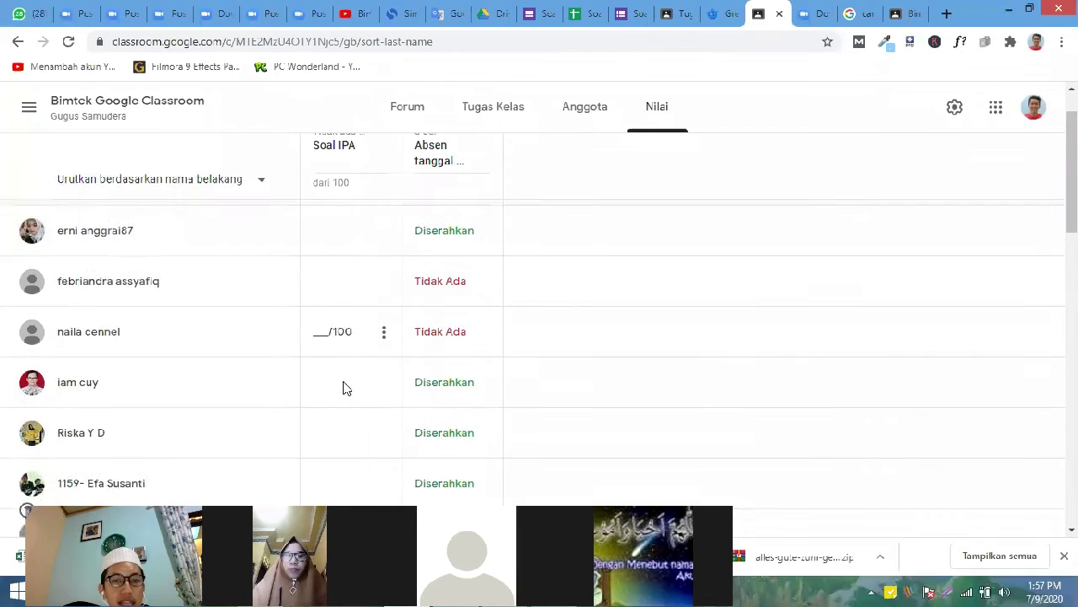
pyautogui.scroll(2, 344, 385)
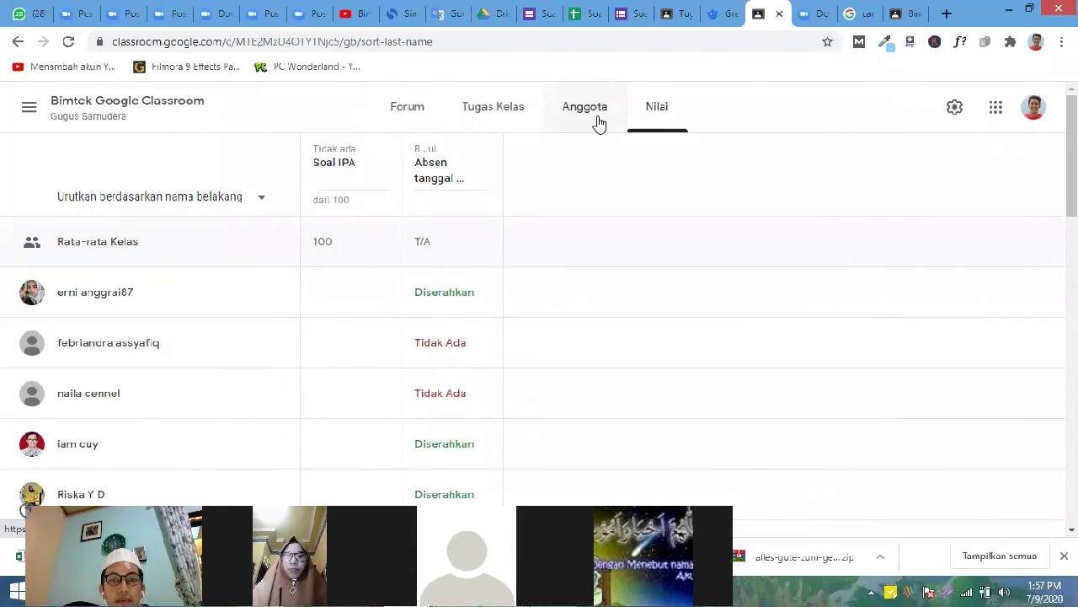
# - Open the class's assignments and look through the SOAL, DAFTAR HADIR and VIDIO BIMTEK topics
pyautogui.click(481, 111)
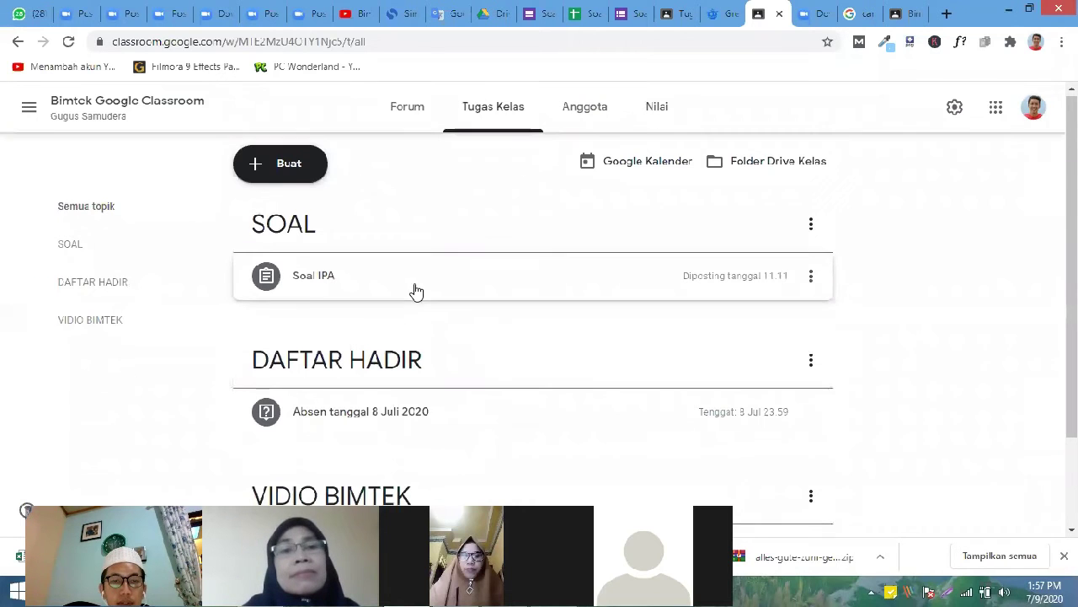
pyautogui.scroll(-2, 414, 291)
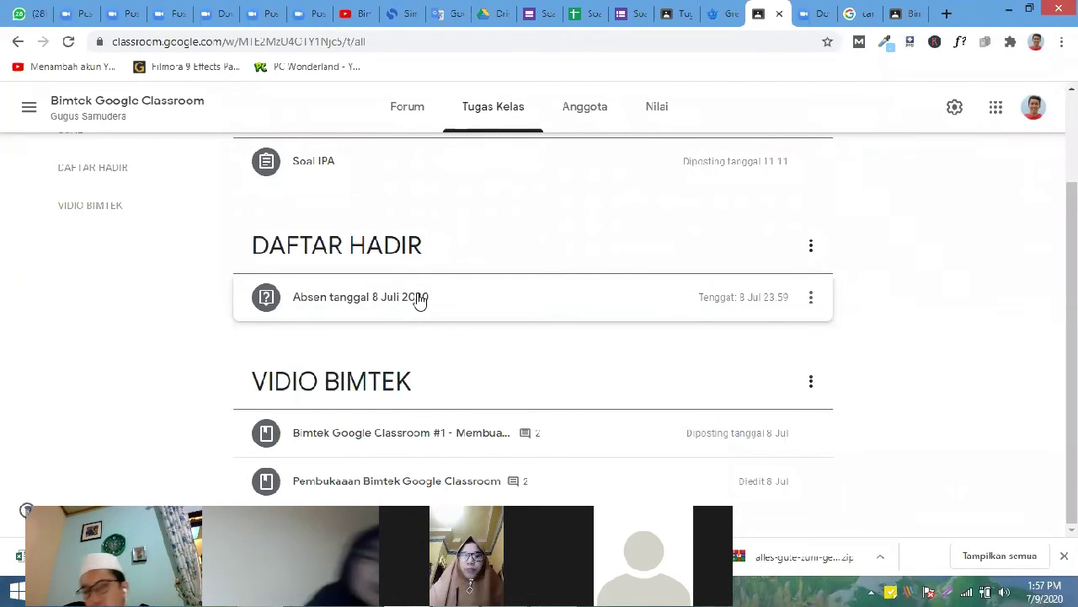
pyautogui.scroll(2, 420, 304)
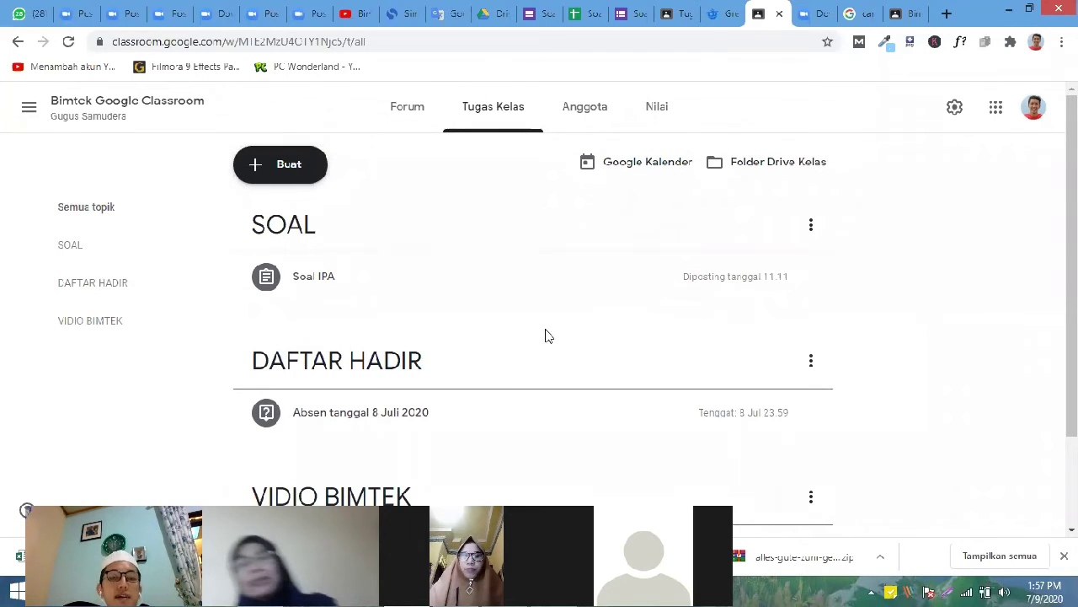
pyautogui.scroll(-1, 401, 362)
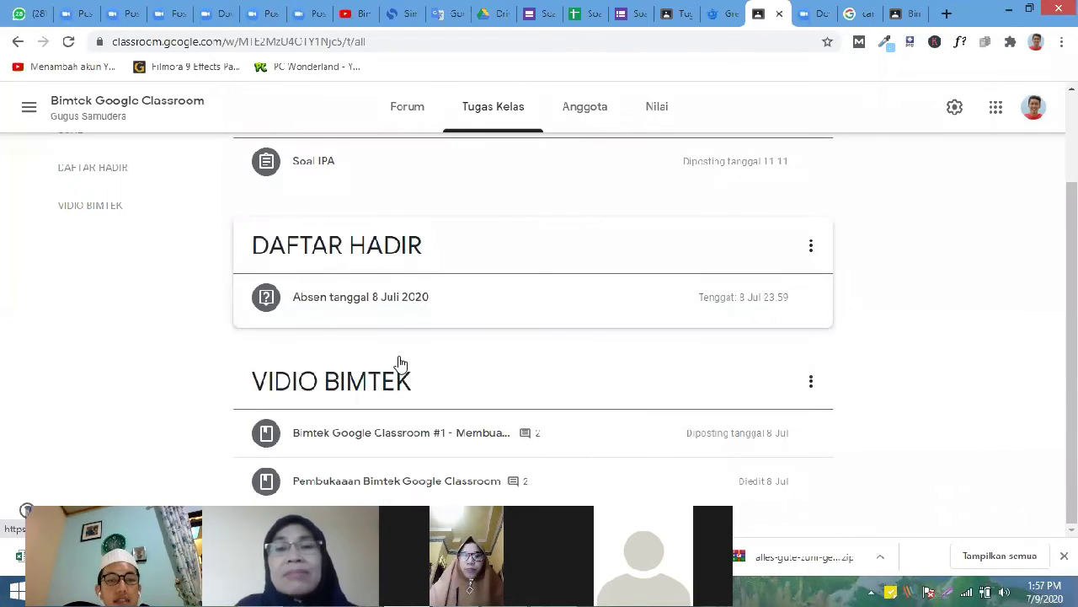
pyautogui.scroll(1, 401, 362)
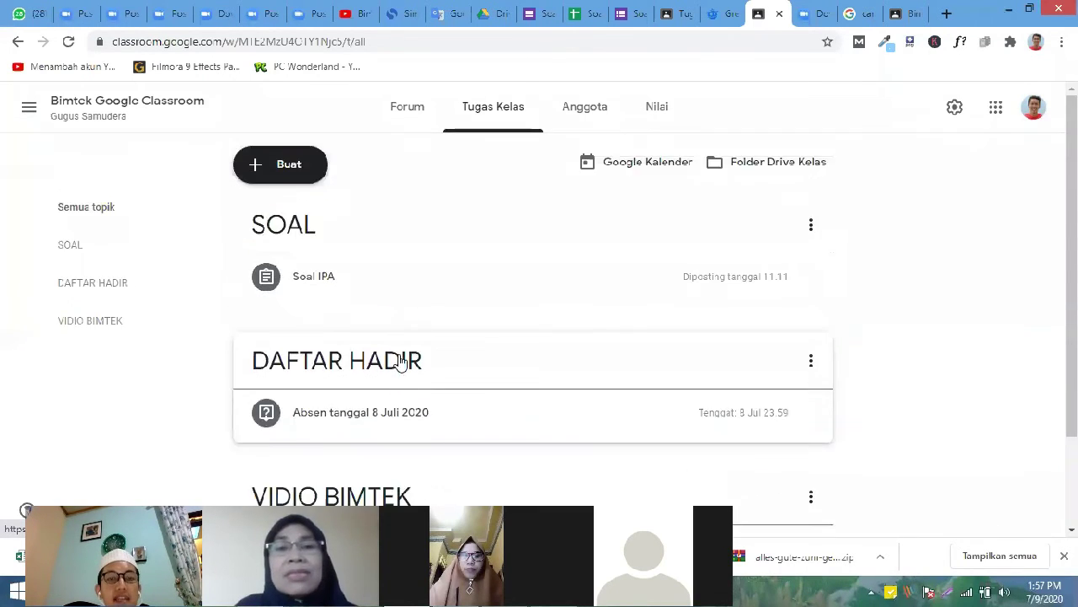
# - Revisit the class grades, return to the assignments and look over the list from Soal IPA down
pyautogui.click(656, 110)
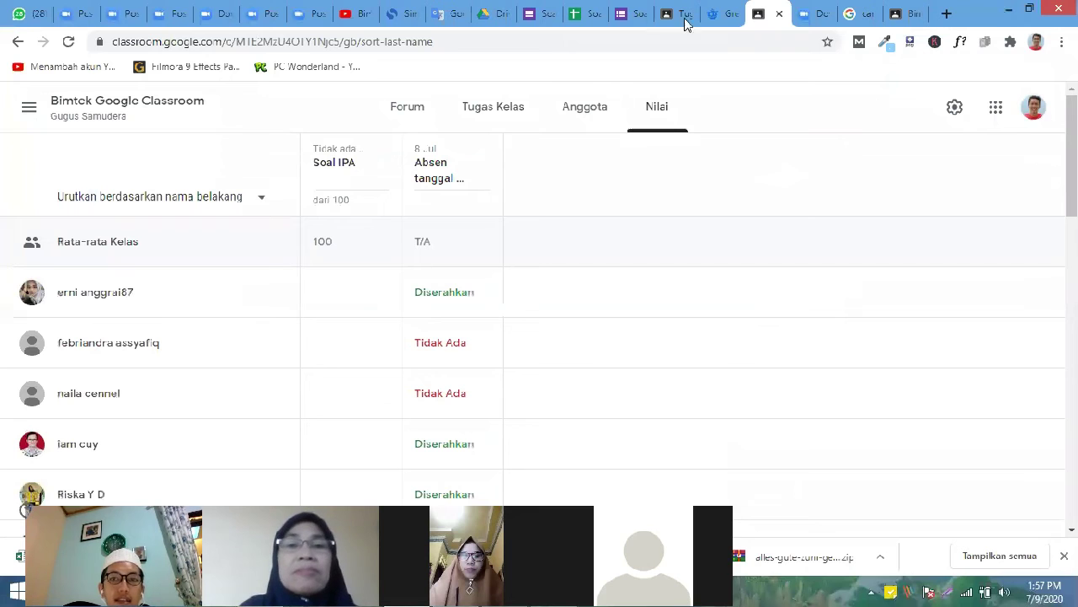
pyautogui.click(506, 116)
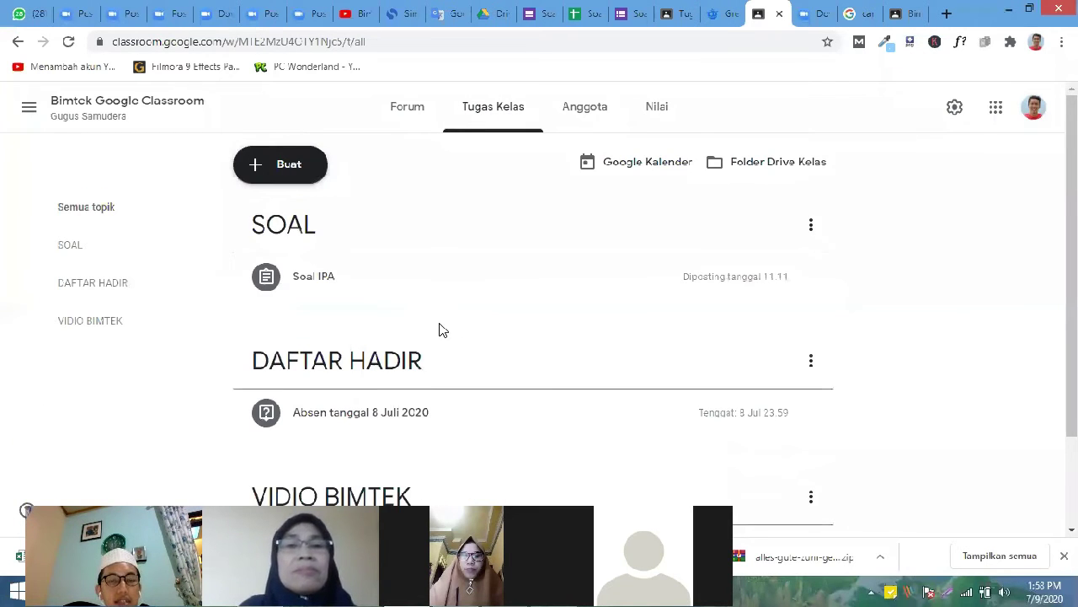
pyautogui.scroll(-2, 385, 351)
pyautogui.scroll(2, 385, 344)
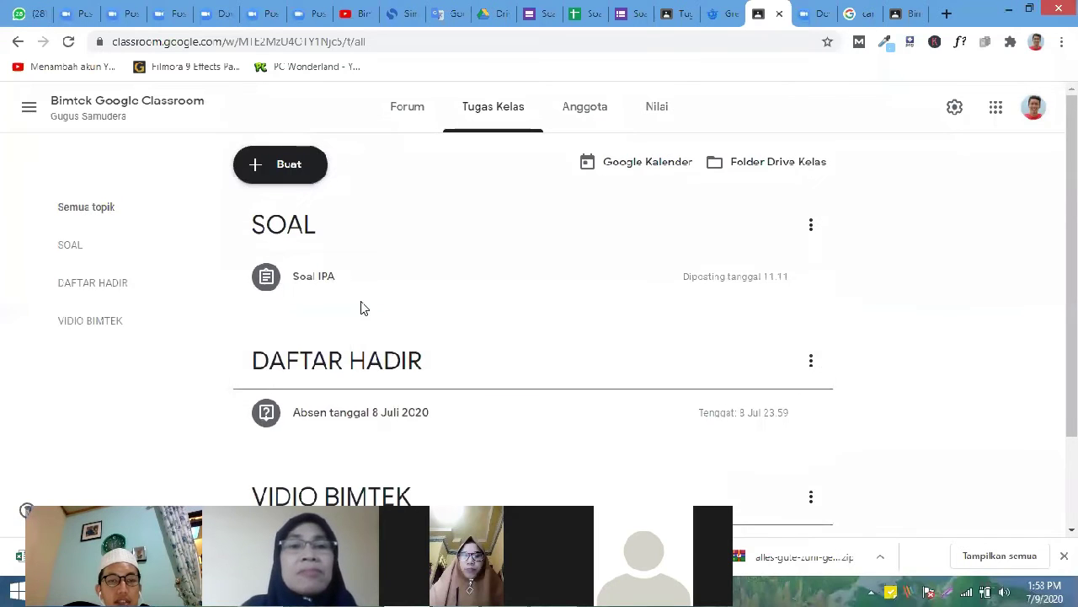
# - Expand the Soal IPA assignment in the class's assignment list and open its student submissions
pyautogui.scroll(-2, 361, 308)
pyautogui.scroll(2, 373, 325)
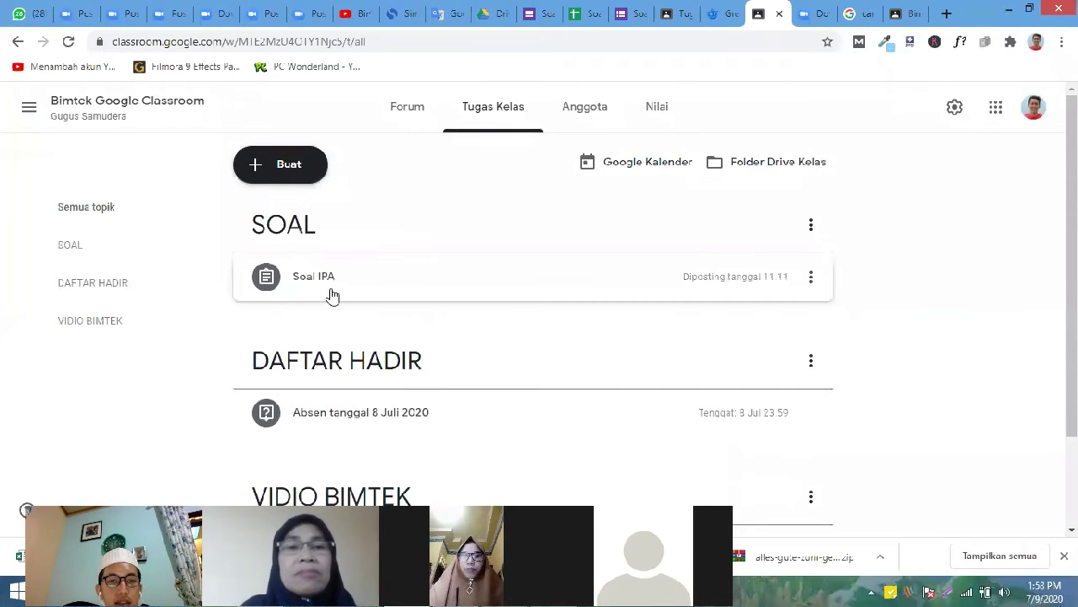
pyautogui.click(333, 295)
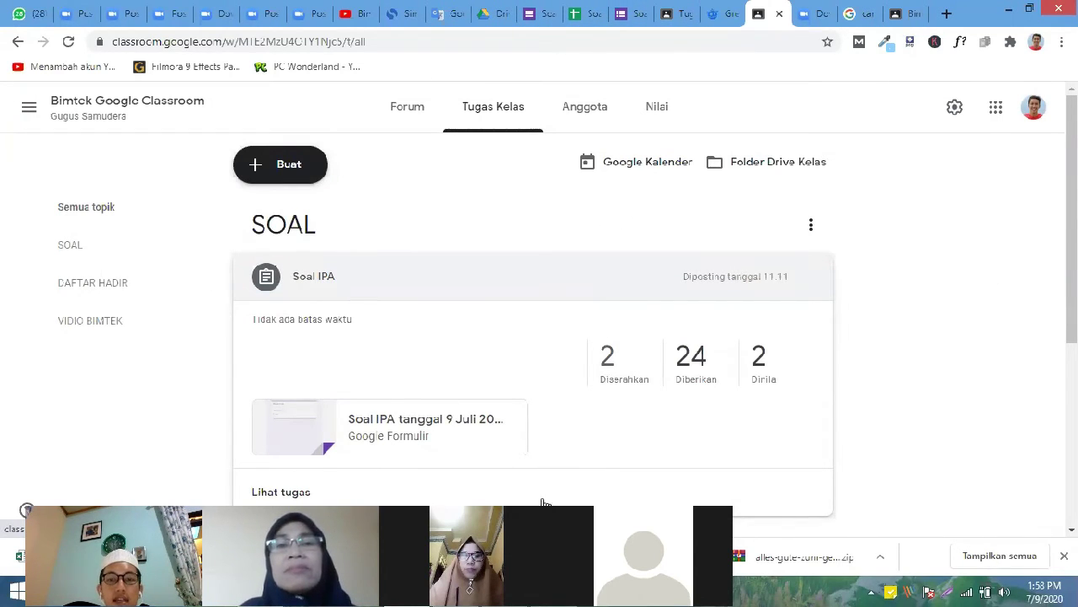
pyautogui.click(714, 366)
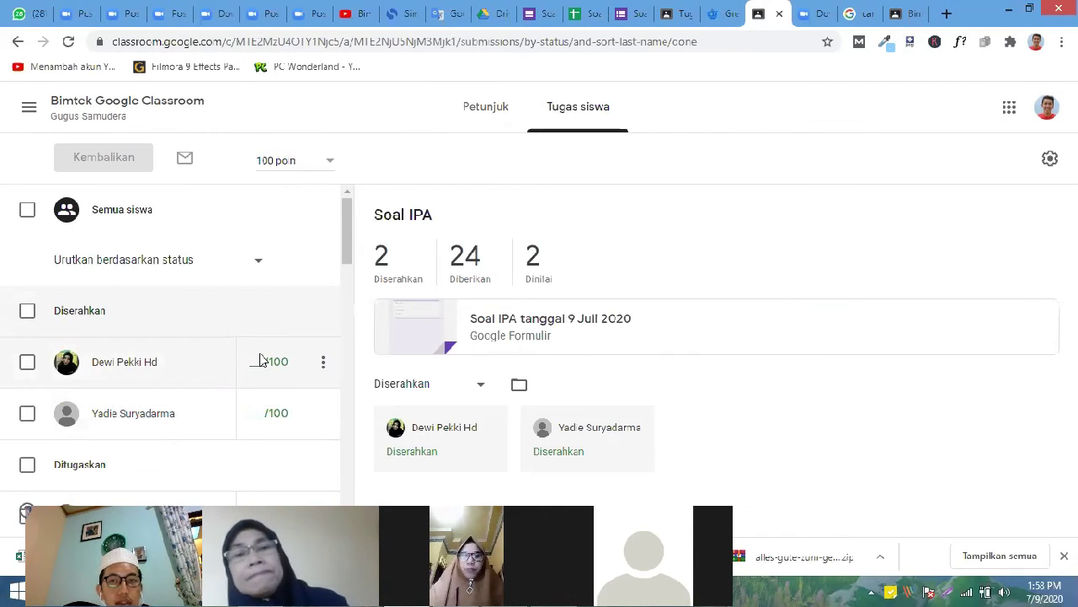
# - Switch to the Soal IPA response spreadsheet and set the score in row 8 to 100
pyautogui.click(583, 14)
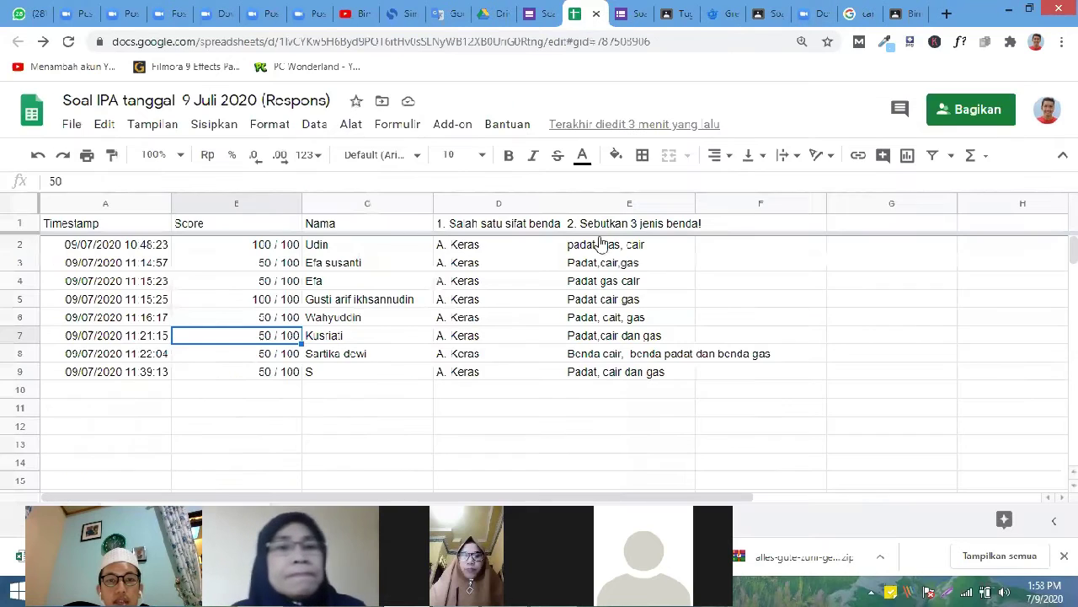
pyautogui.click(334, 359)
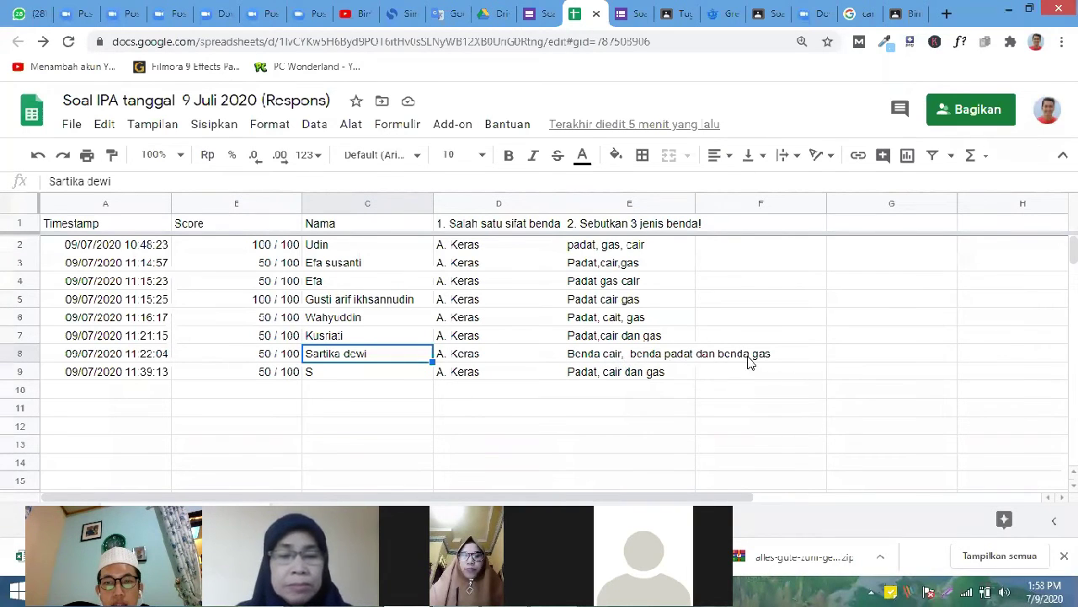
pyautogui.click(270, 359)
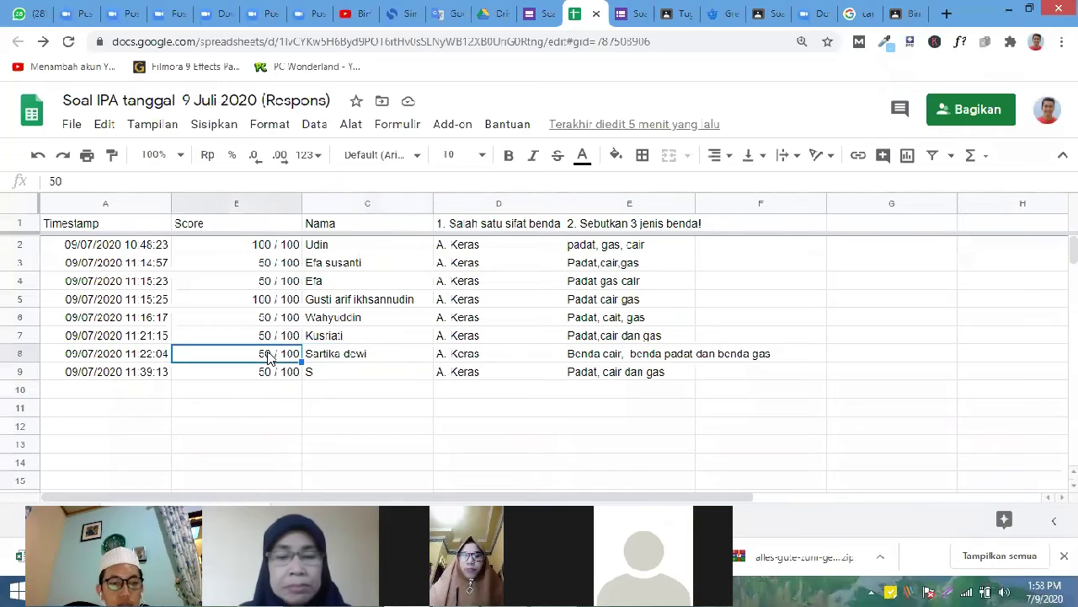
pyautogui.write('100')
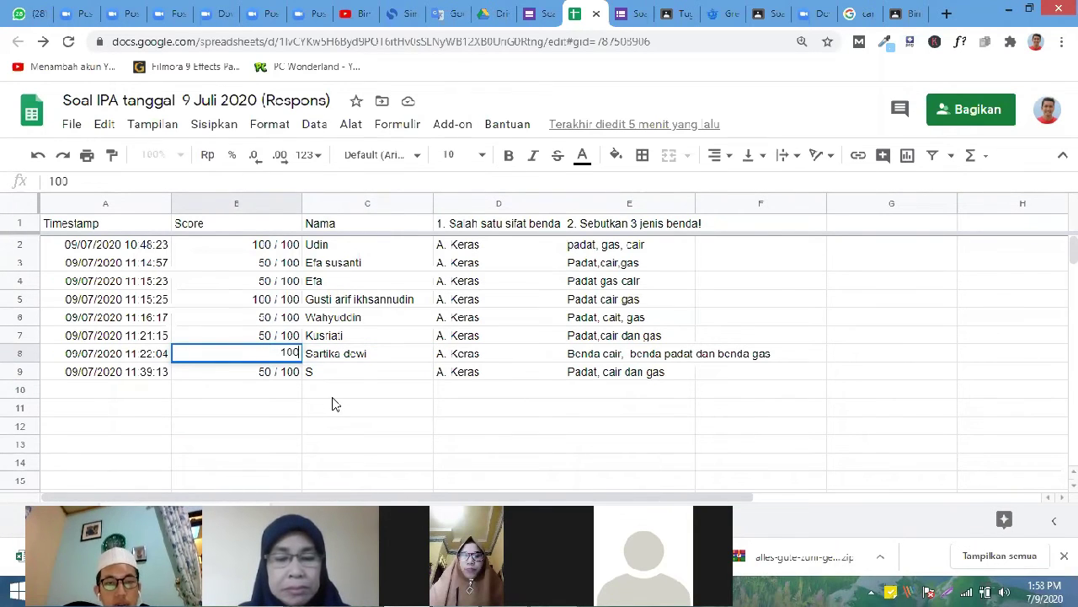
pyautogui.click(316, 390)
pyautogui.click(290, 353)
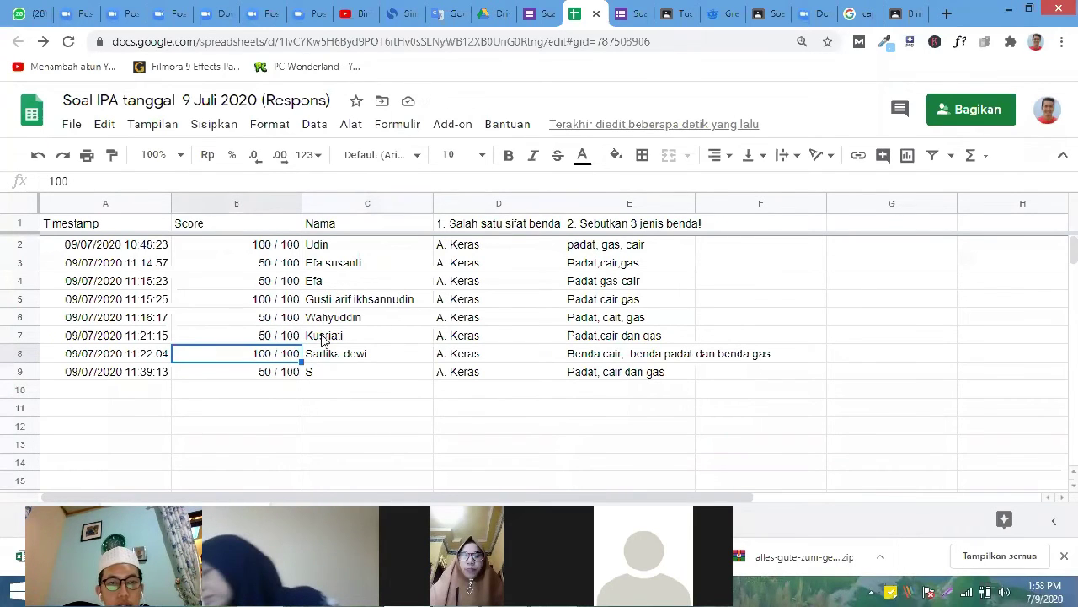
# - Set the score of the last response, in row 9, to 100
pyautogui.click(328, 377)
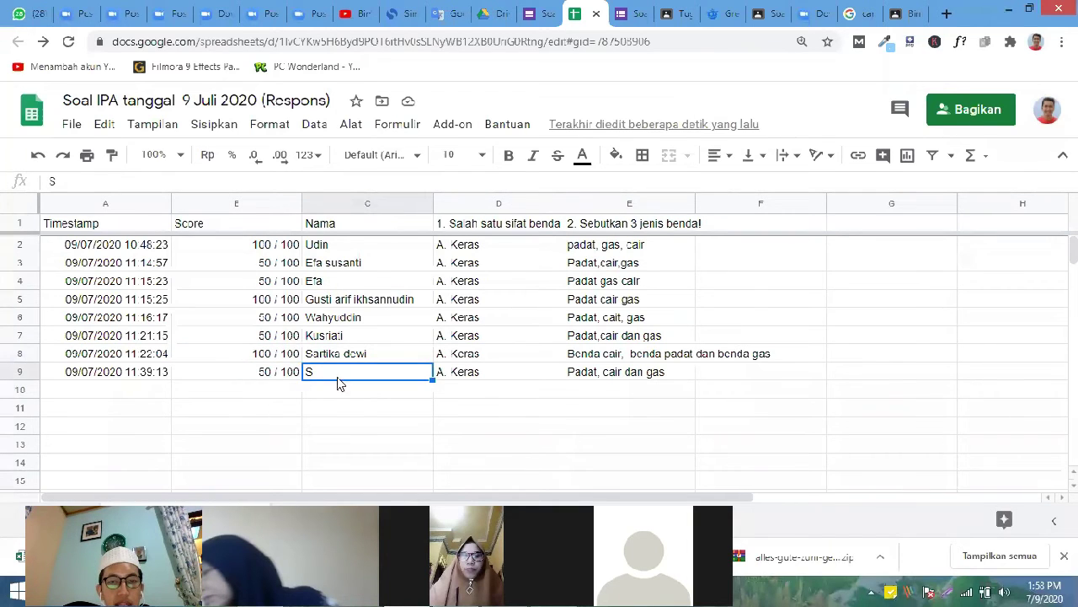
pyautogui.click(275, 379)
pyautogui.write('100')
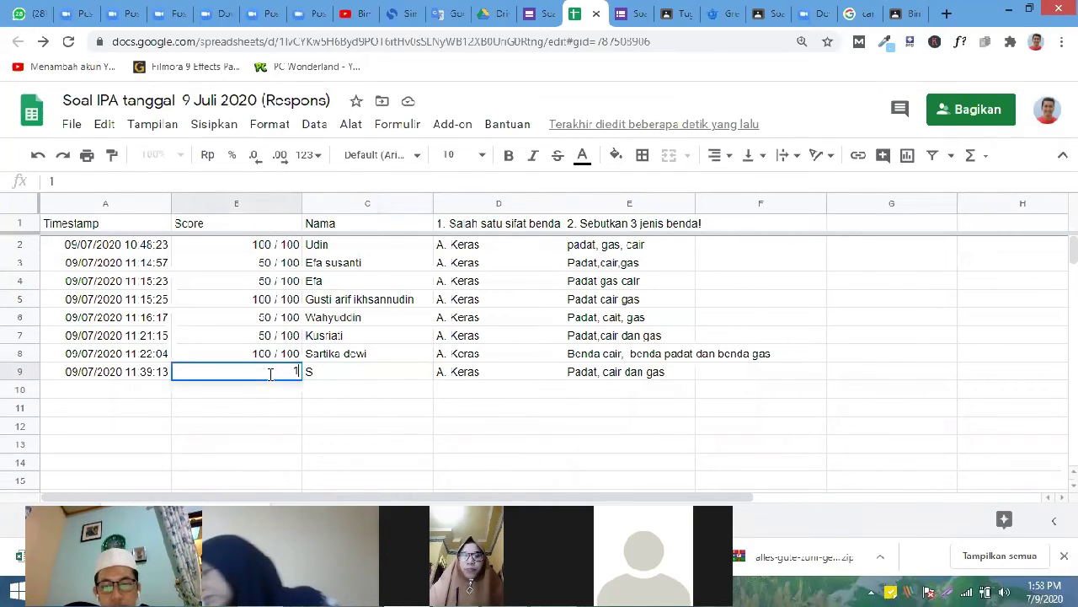
pyautogui.click(428, 438)
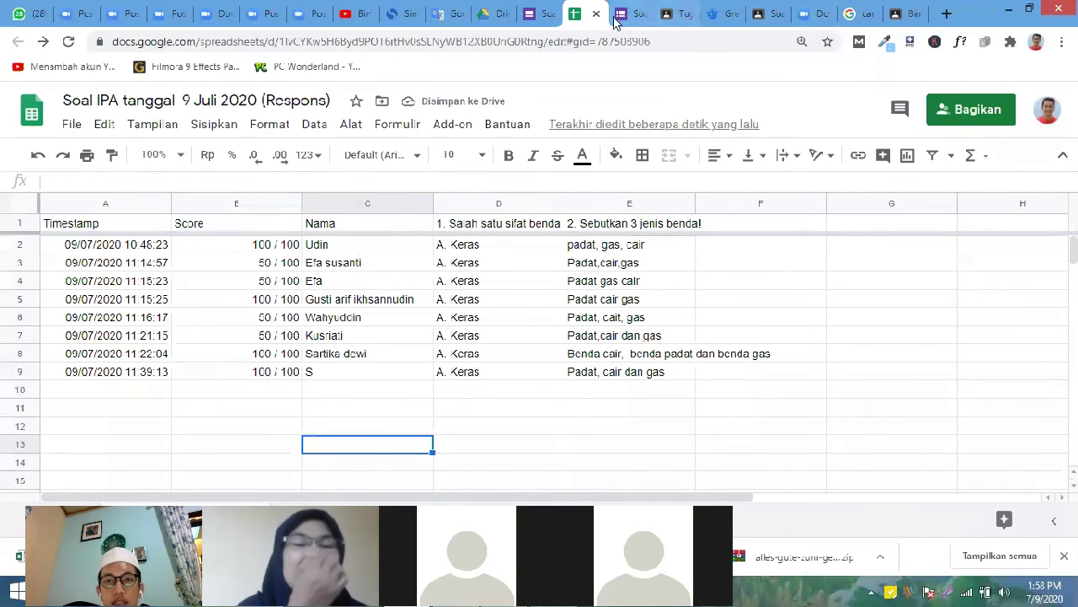
# - Return to the Soal IPA submissions in Google Classroom and grade both turned-in students 100 out of 100
pyautogui.click(539, 14)
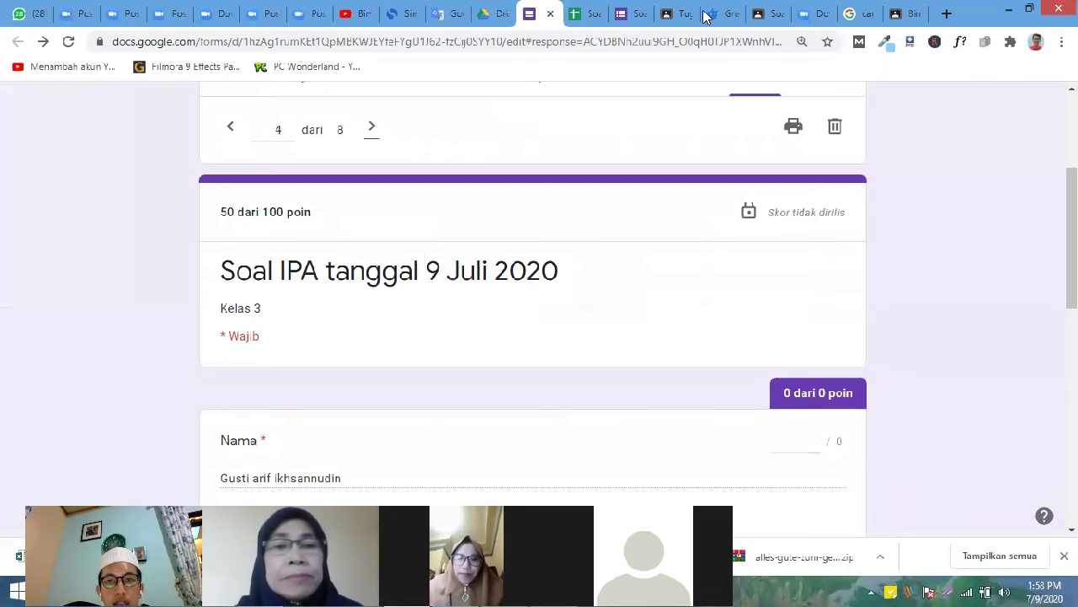
pyautogui.click(769, 14)
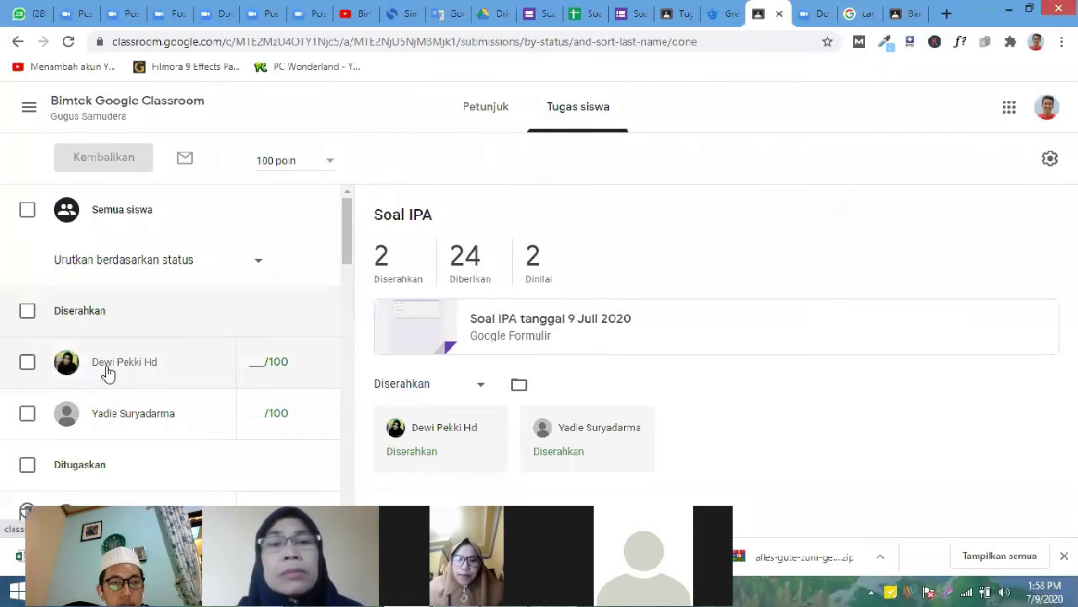
pyautogui.click(260, 363)
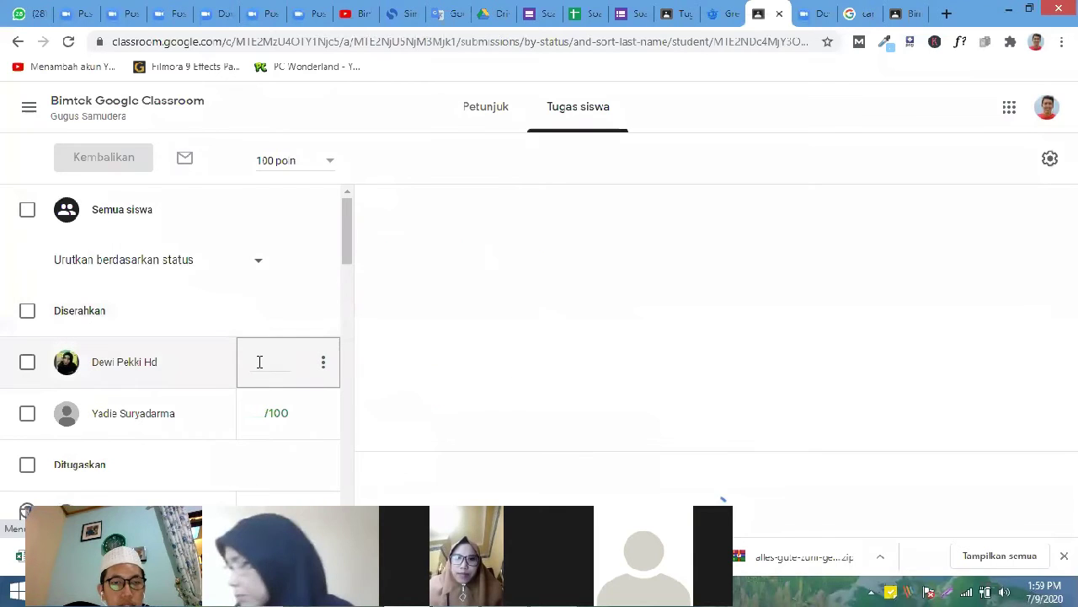
pyautogui.write('100')
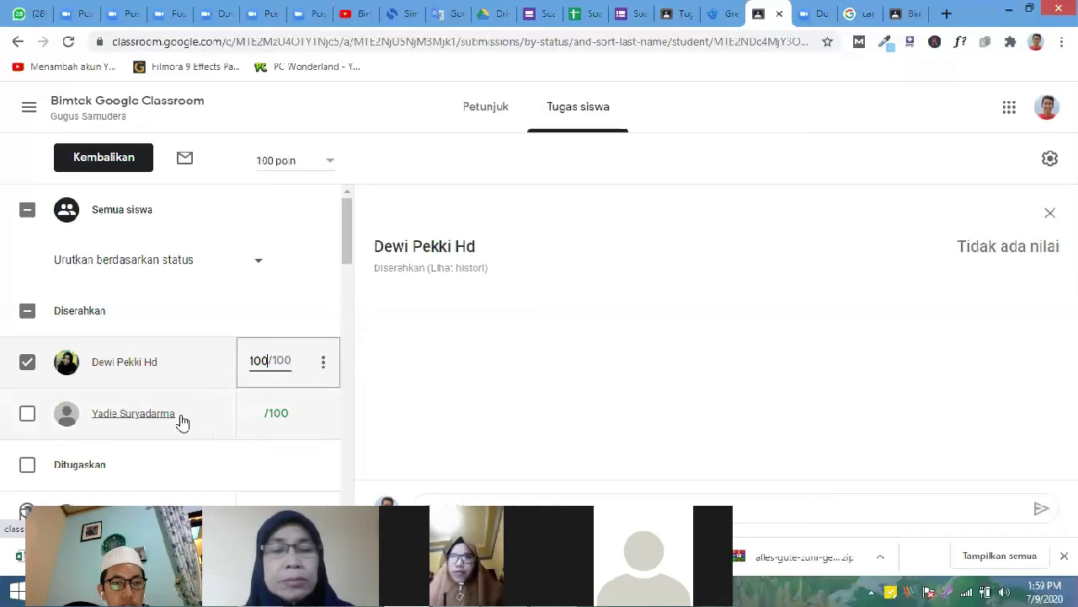
pyautogui.click(261, 412)
pyautogui.write('100')
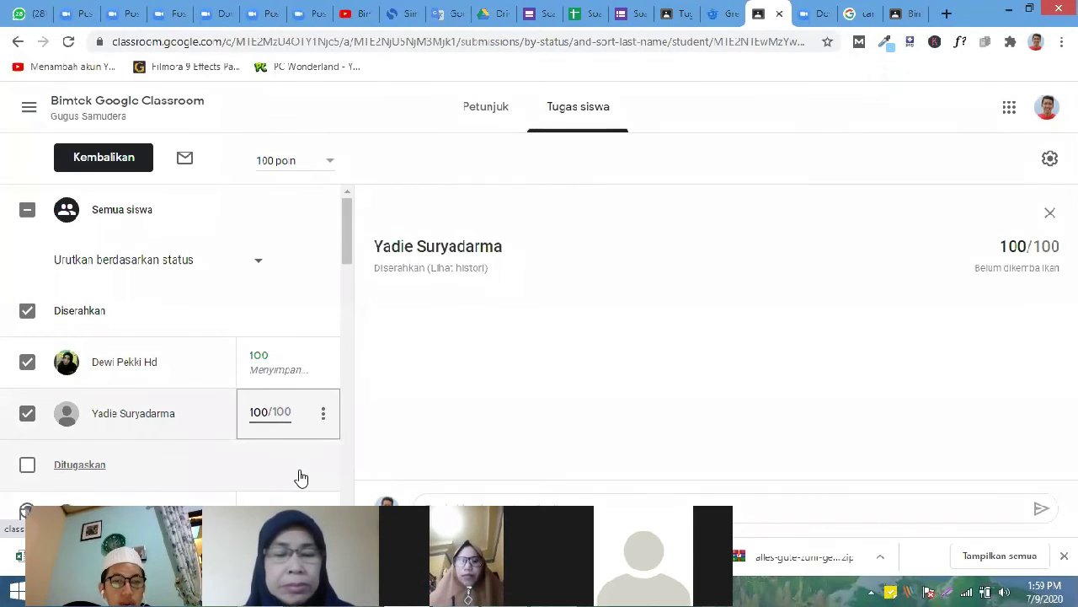
pyautogui.click(300, 477)
pyautogui.click(31, 369)
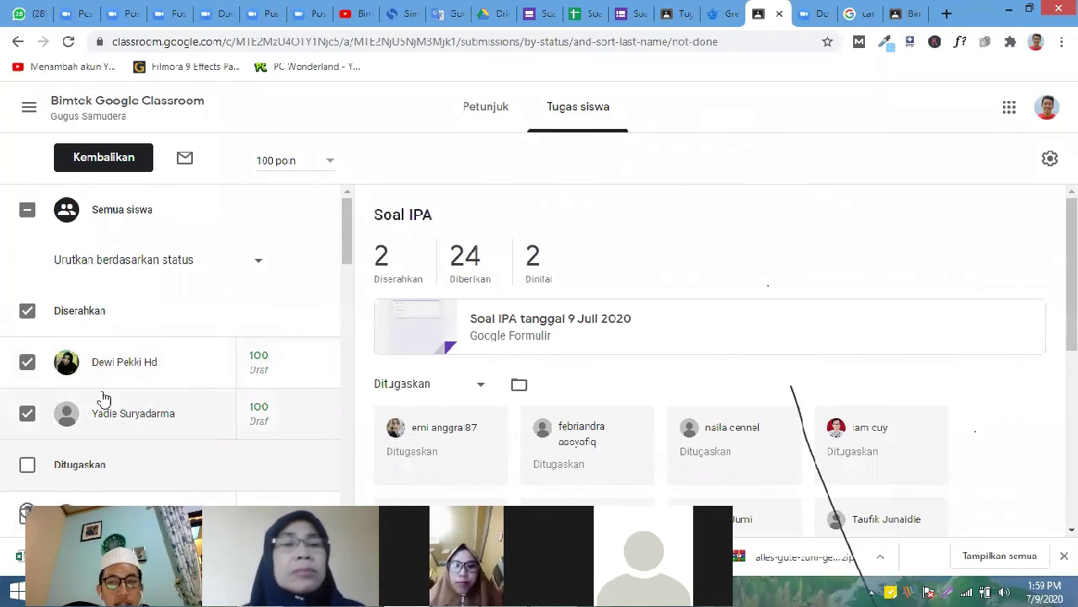
# - Return the graded work to both selected students with the private comment "sangat bagus, lebih giat belajar"
pyautogui.scroll(-3, 621, 350)
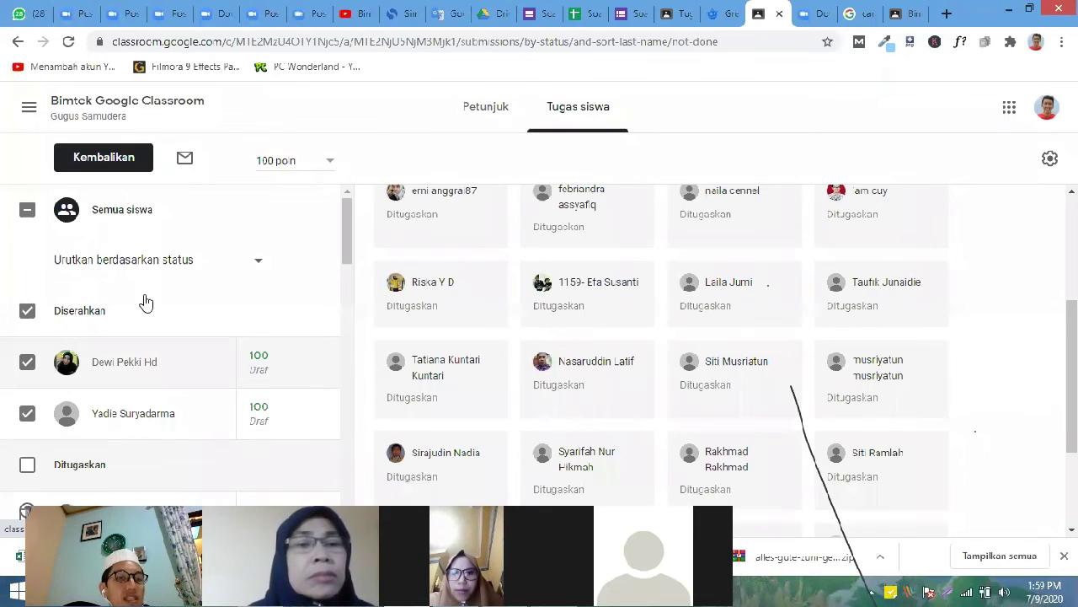
pyautogui.click(114, 157)
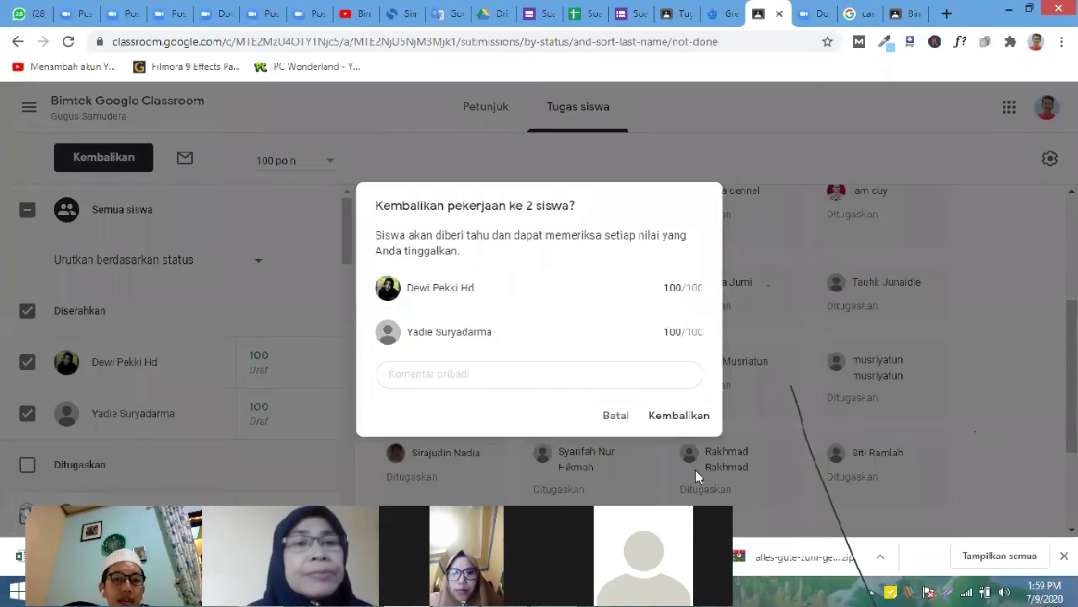
pyautogui.click(511, 373)
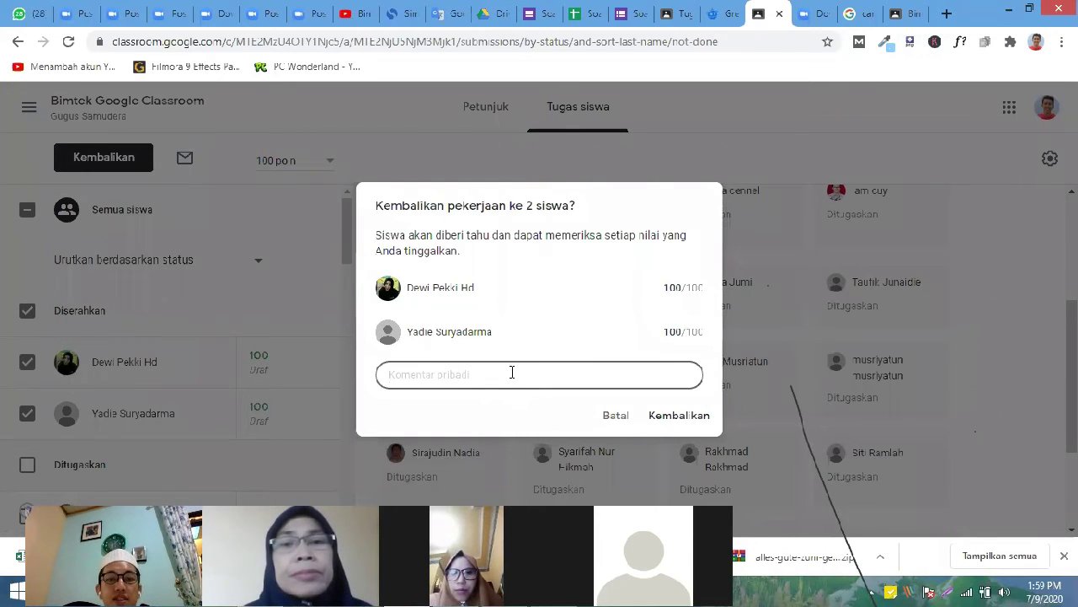
pyautogui.write('s')
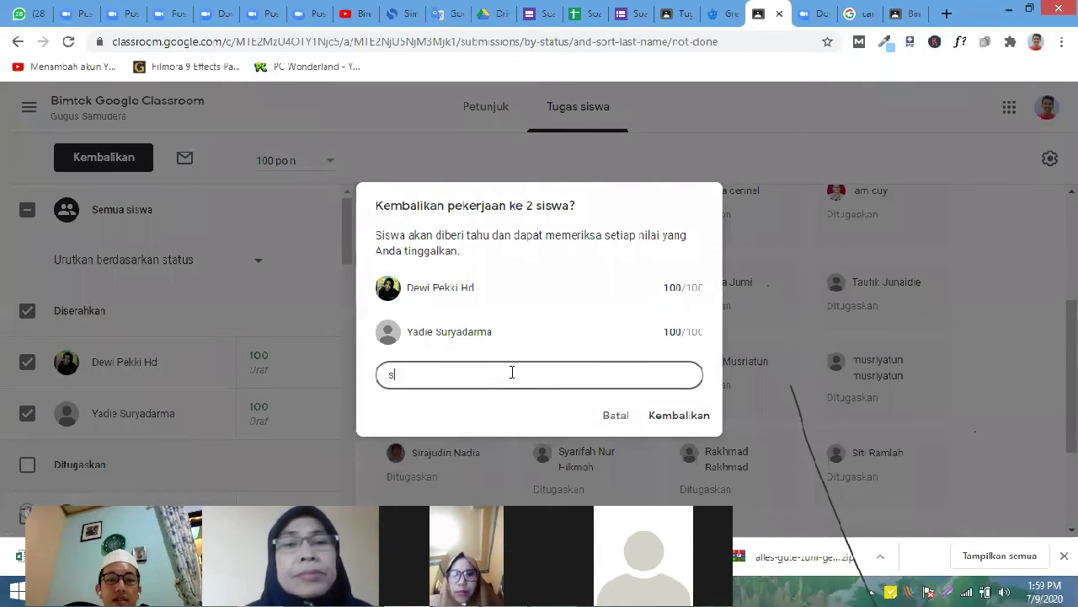
pyautogui.write('angat bagus')
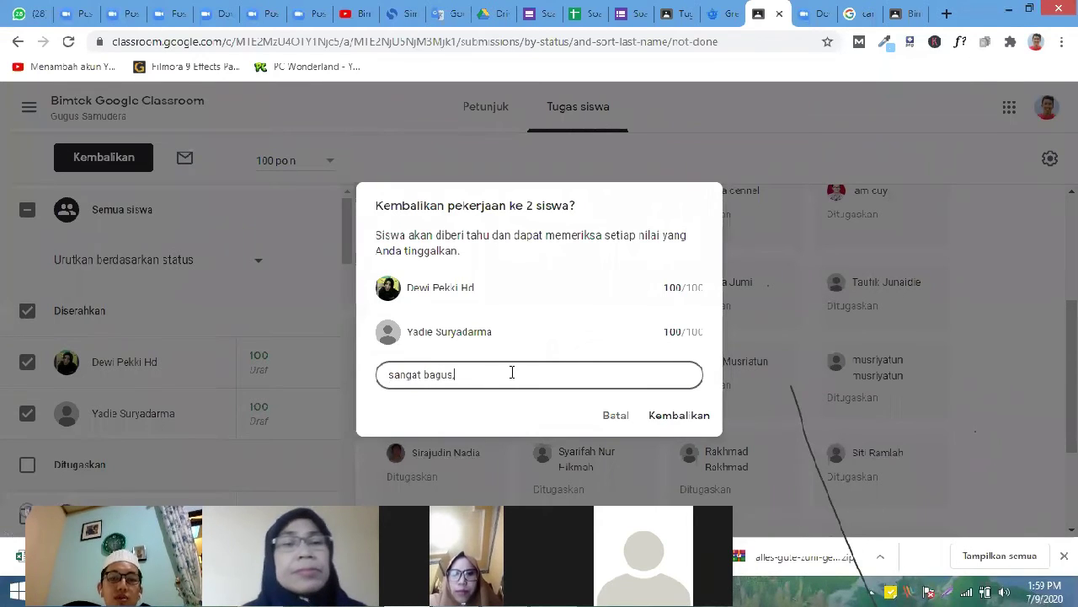
pyautogui.write(', lebih')
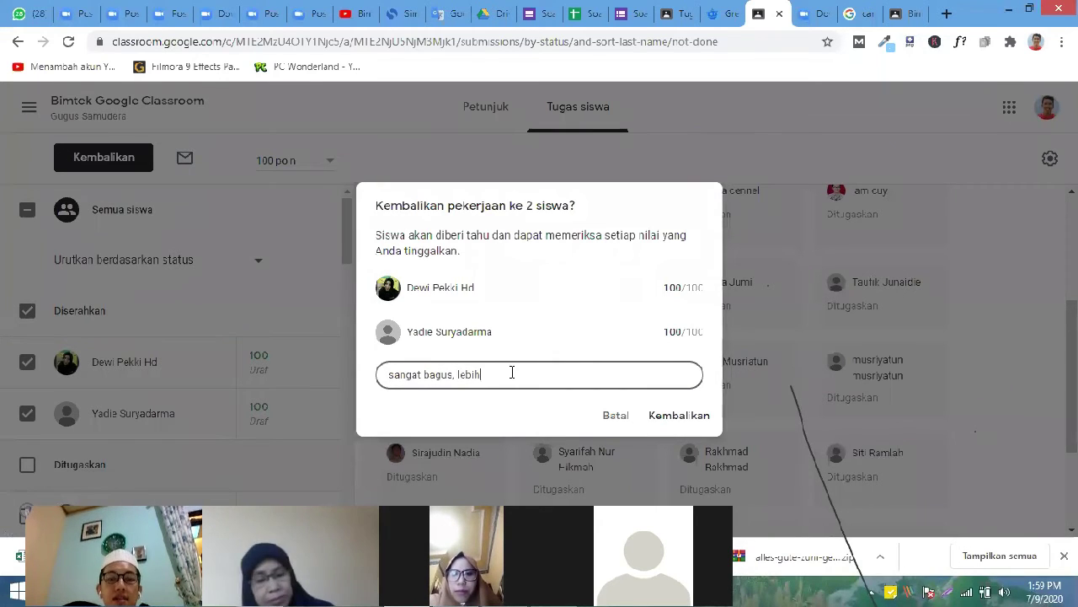
pyautogui.write(' giat belajar')
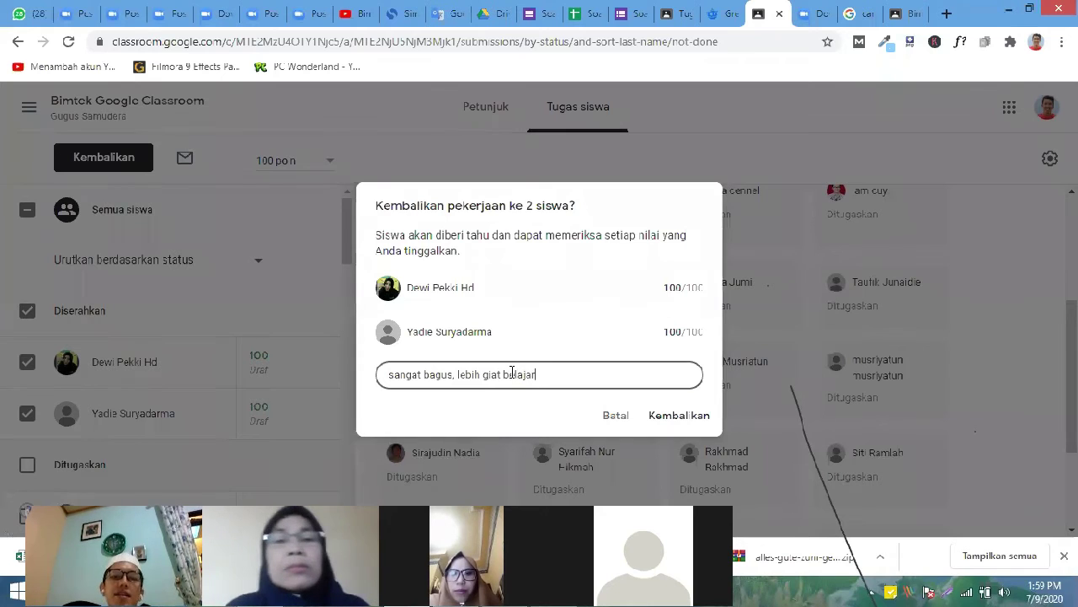
pyautogui.click(697, 421)
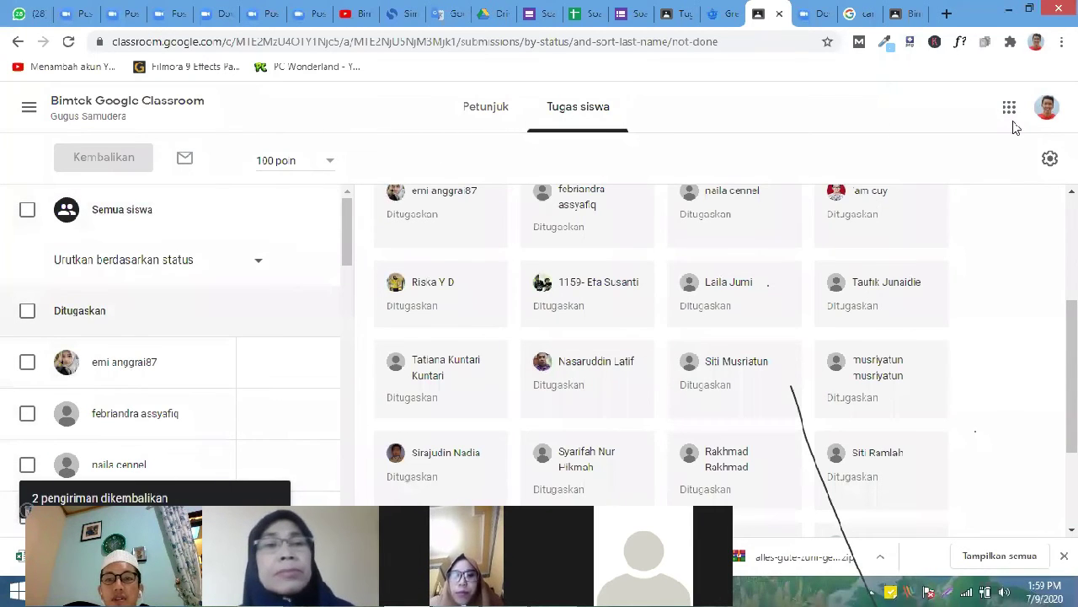
# - Open the class's grades overview and examine the Soal IPA grades and attendance statuses down the whole student list
pyautogui.click(105, 109)
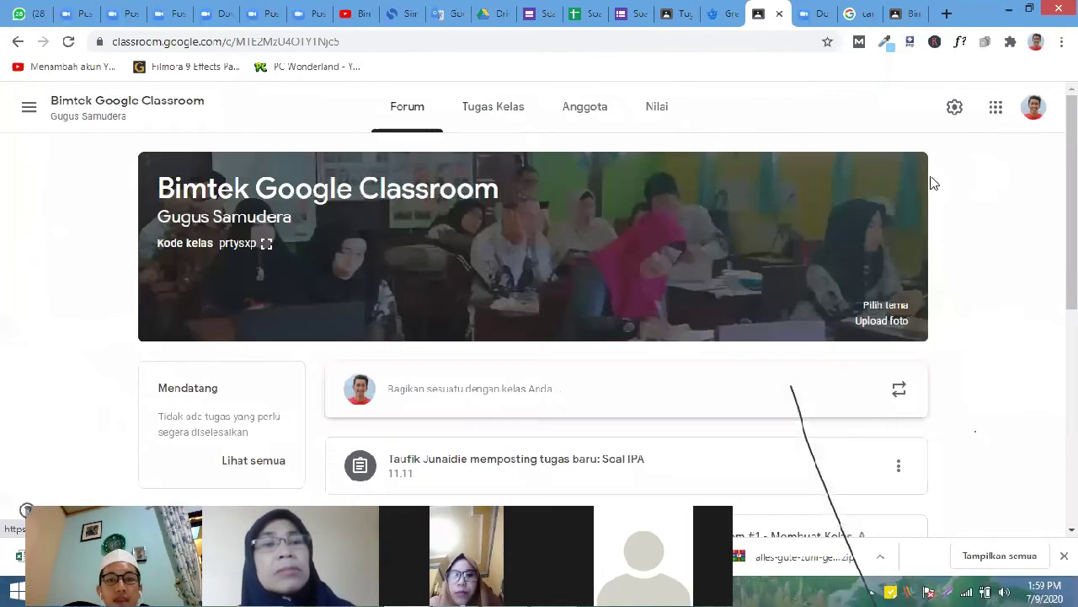
pyautogui.click(662, 113)
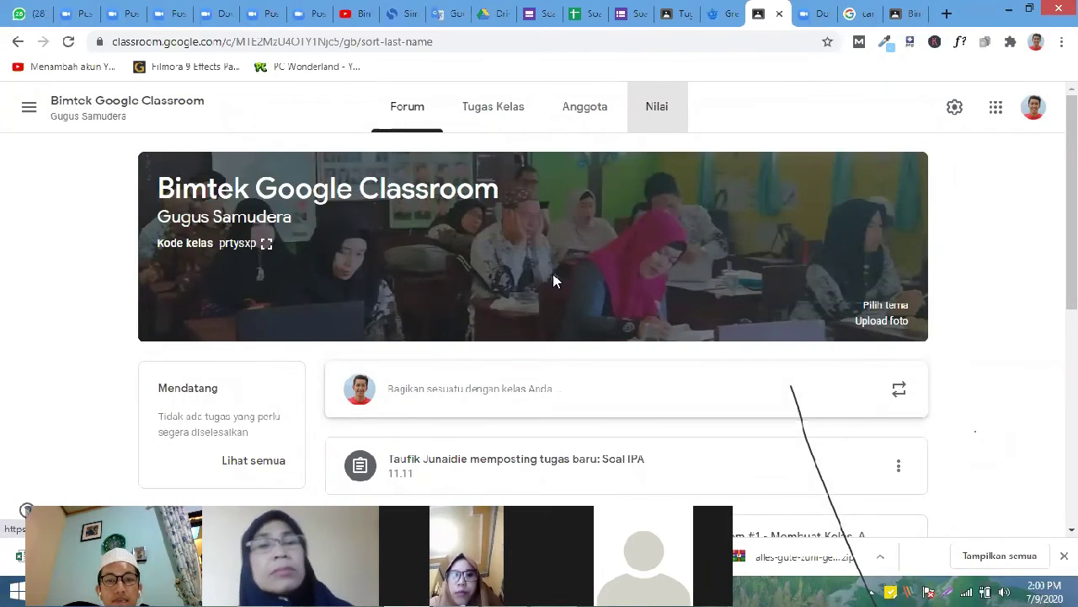
pyautogui.scroll(-1, 399, 274)
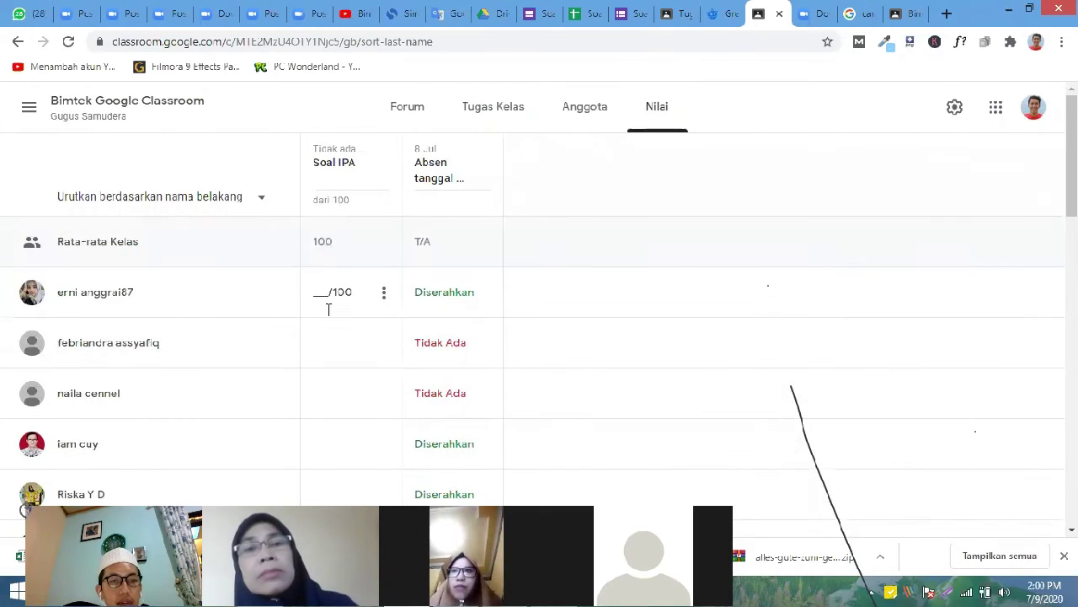
pyautogui.scroll(-2, 329, 308)
pyautogui.scroll(-1, 337, 385)
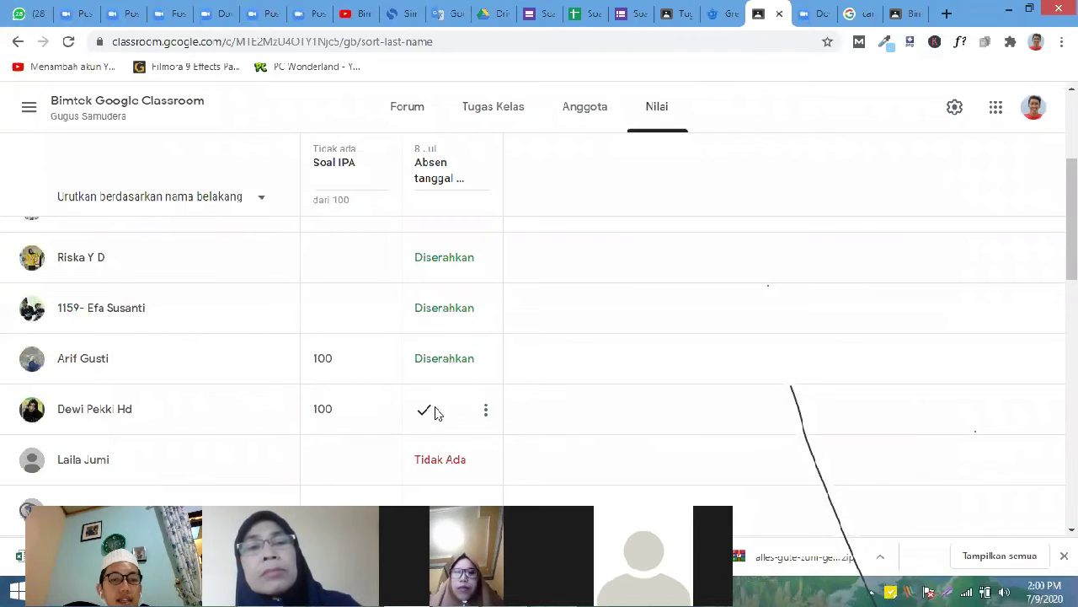
pyautogui.scroll(-4, 326, 415)
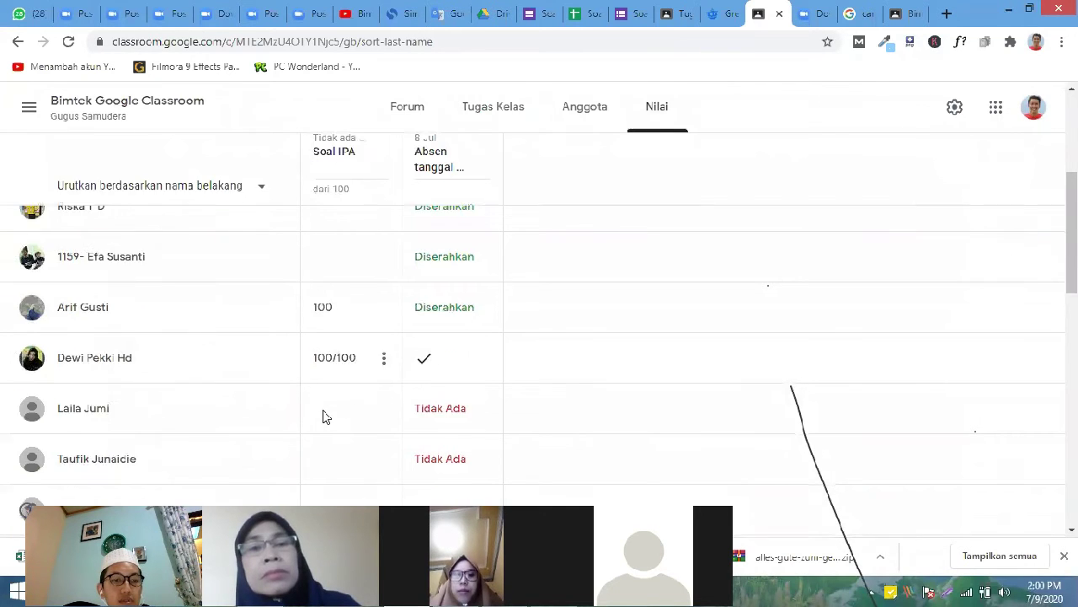
pyautogui.scroll(-3, 326, 415)
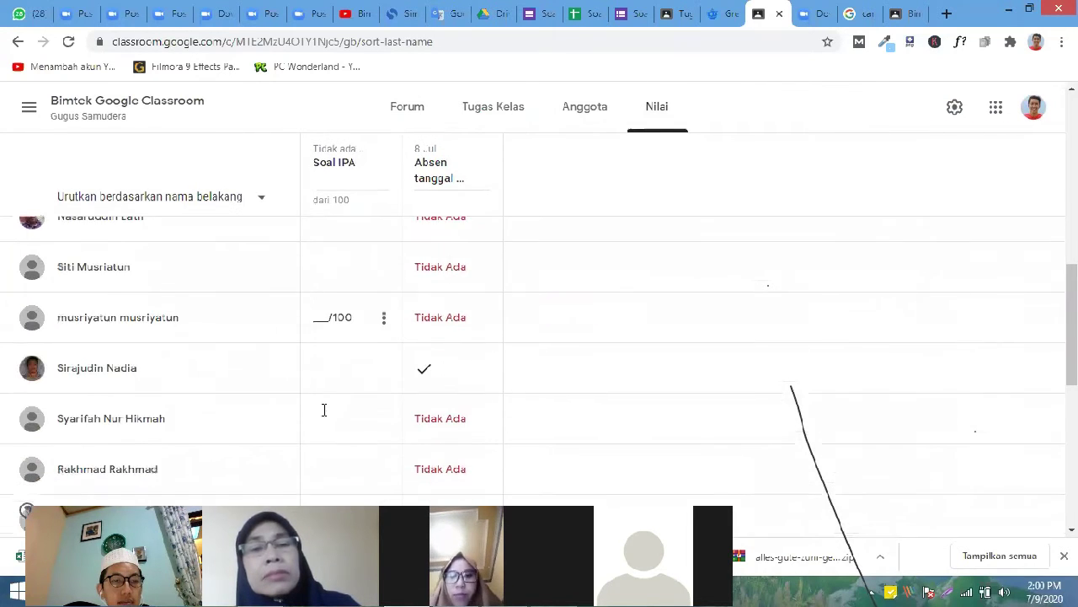
pyautogui.scroll(-3, 327, 408)
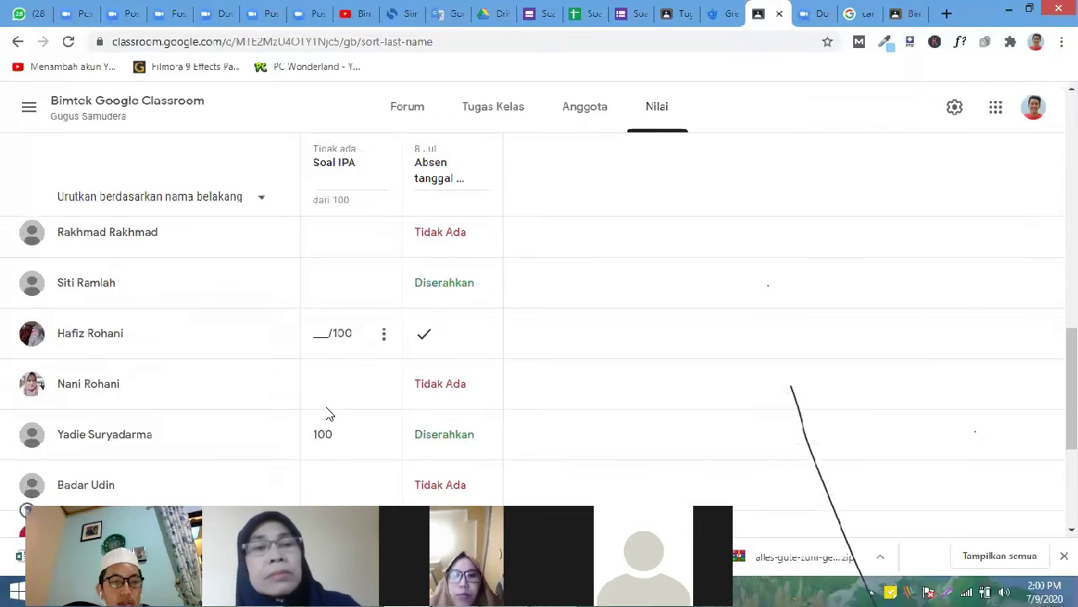
pyautogui.scroll(-1, 327, 408)
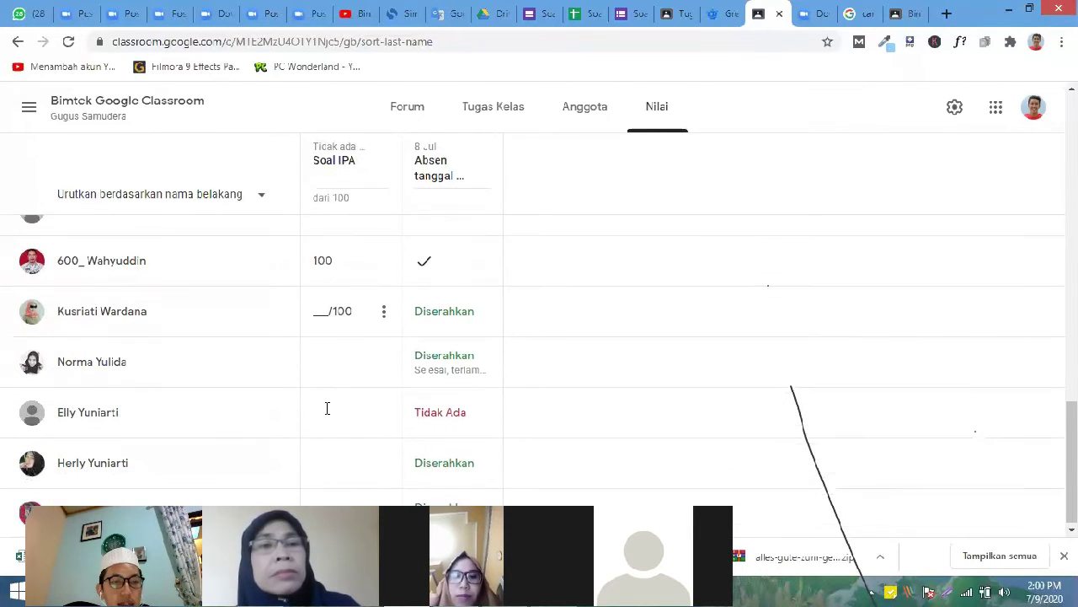
pyautogui.scroll(2, 333, 424)
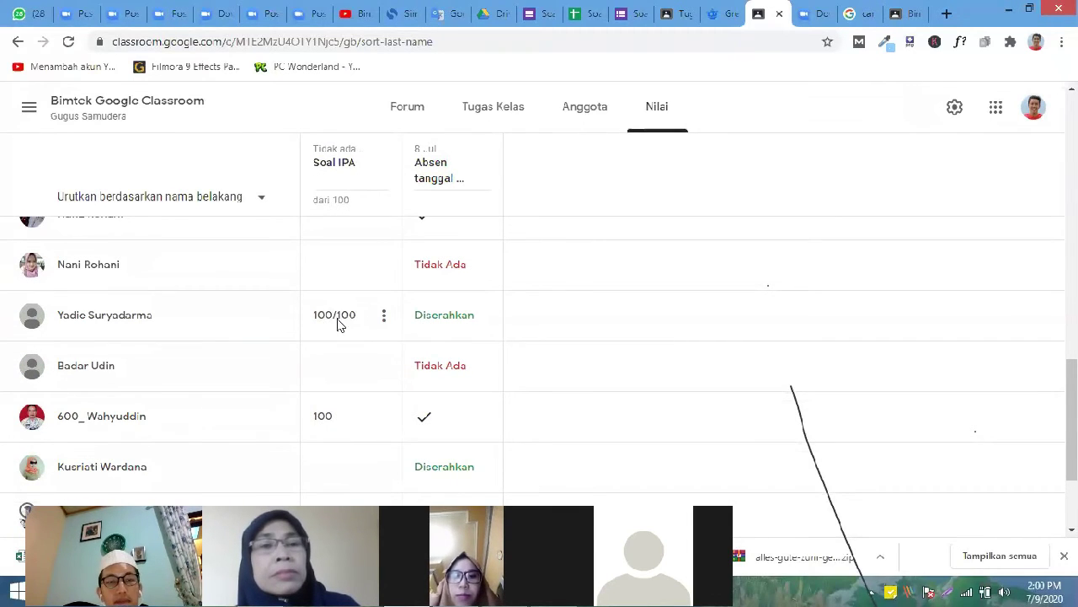
pyautogui.scroll(10, 337, 325)
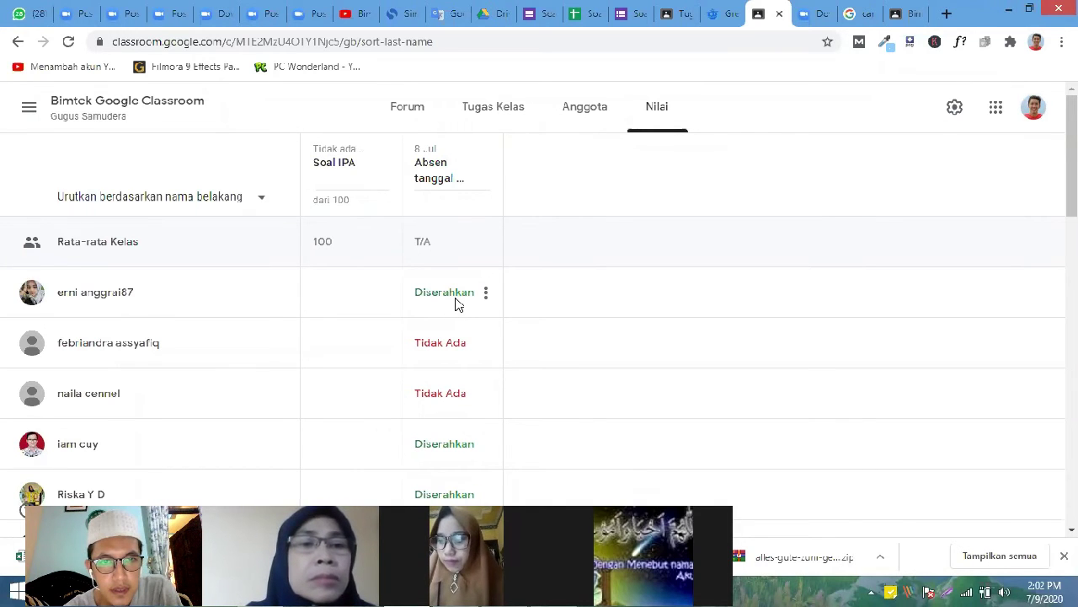
# - Review the attendance assignment's statuses from the first student to the end of the list, comparing submitted, missing and check-marked entries with the Soal IPA grades
pyautogui.scroll(-1, 470, 321)
pyautogui.scroll(-3, 470, 322)
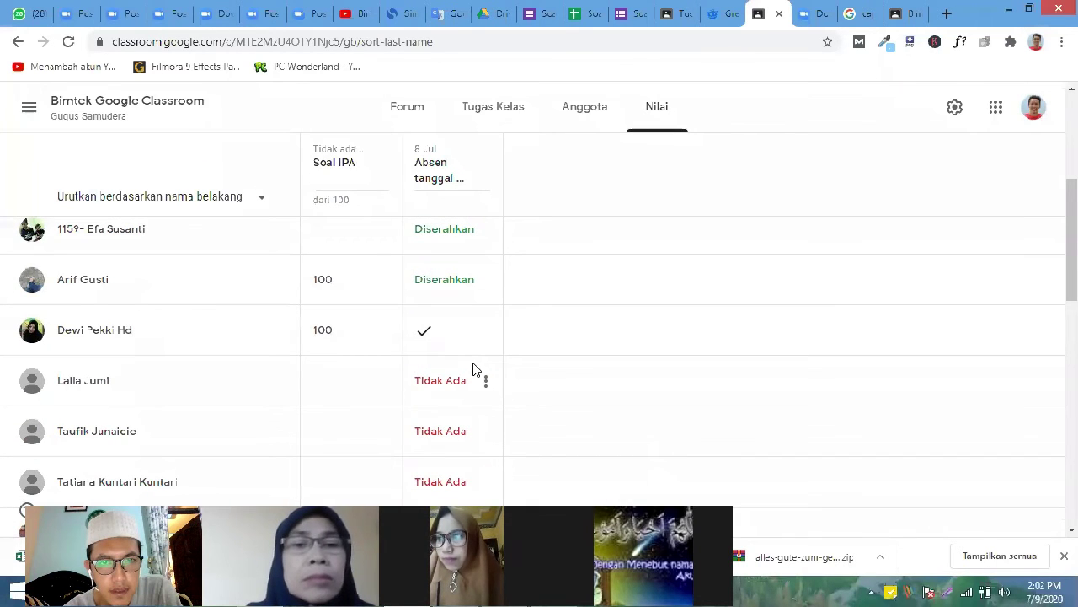
pyautogui.scroll(-5, 482, 413)
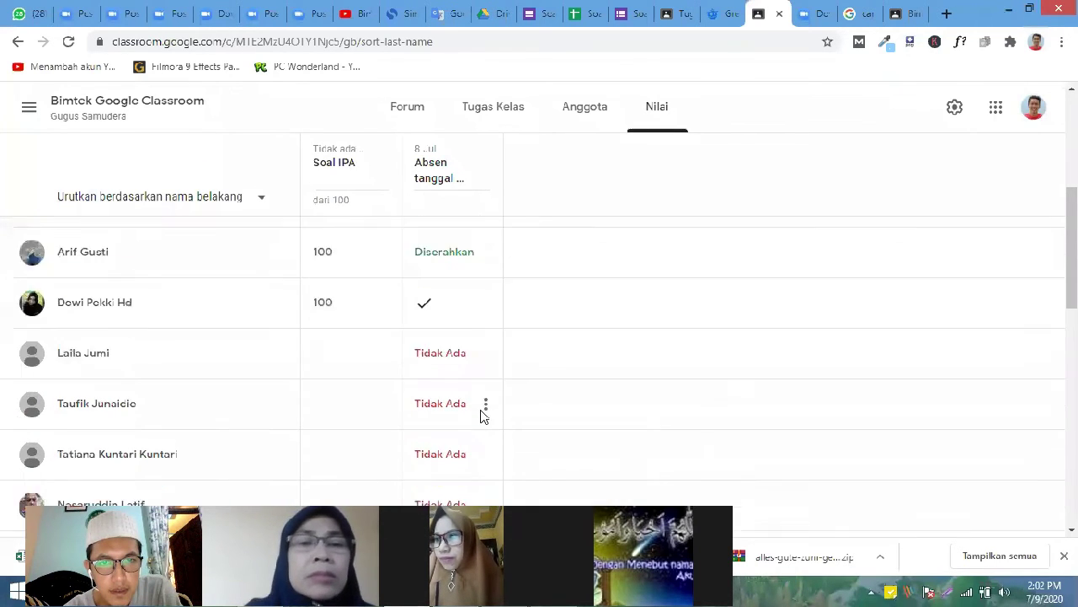
pyautogui.scroll(-4, 482, 413)
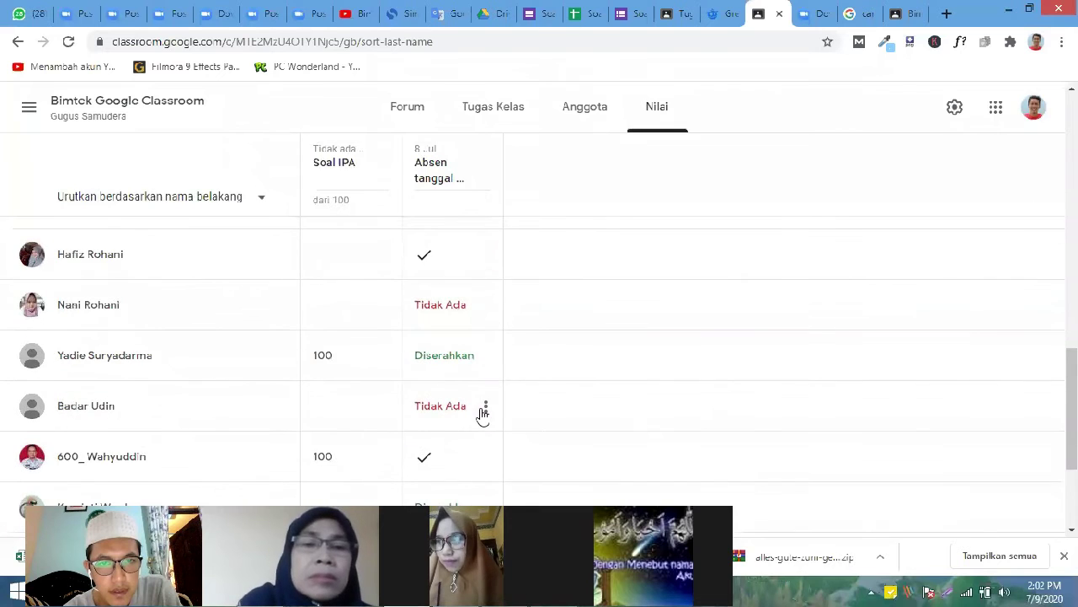
pyautogui.scroll(-3, 482, 413)
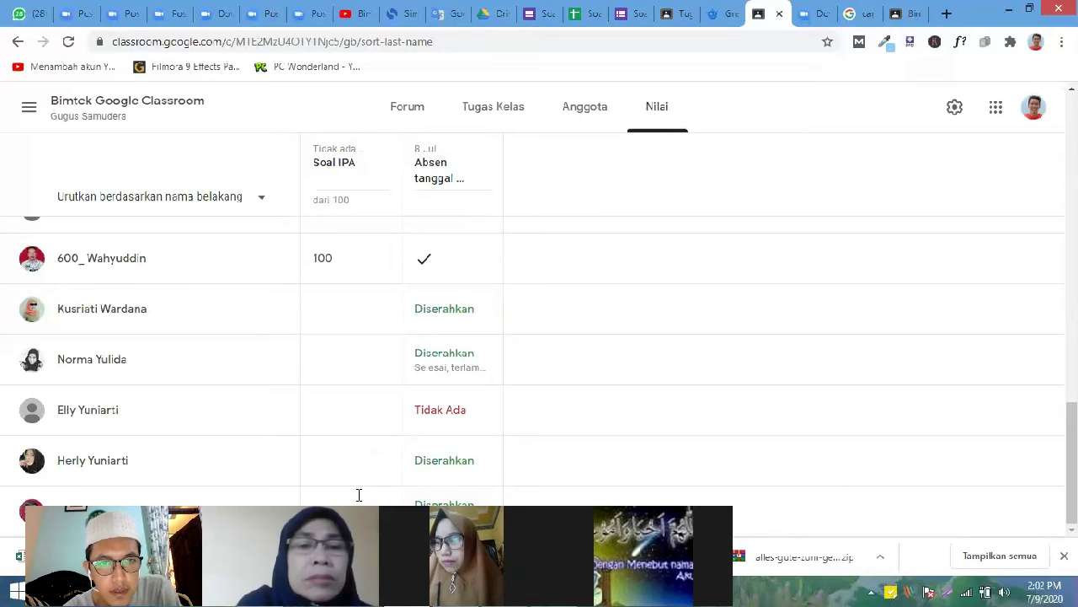
pyautogui.scroll(1, 439, 459)
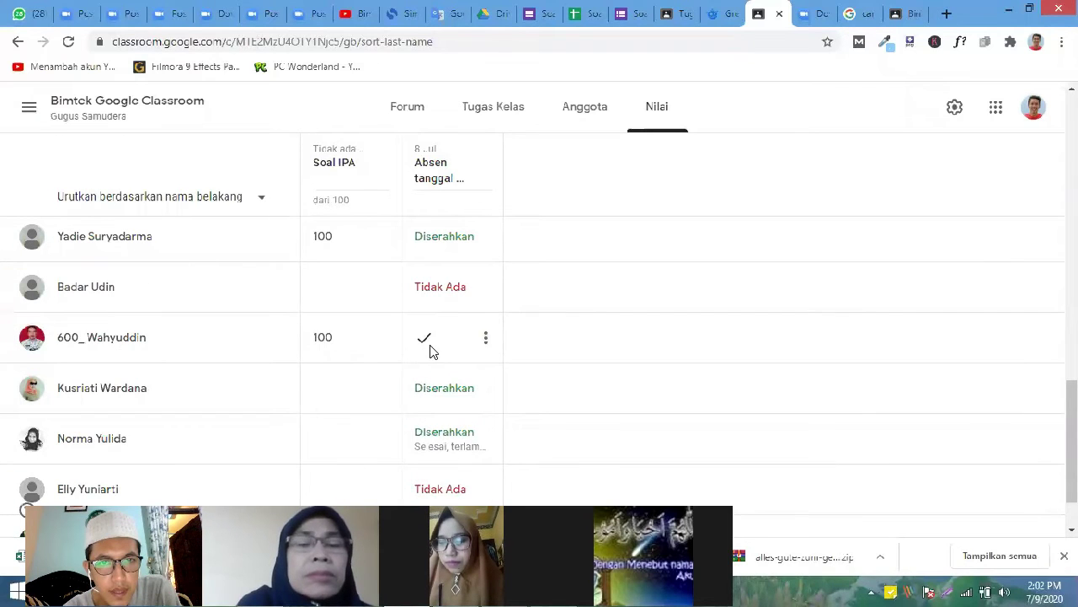
pyautogui.scroll(1, 468, 341)
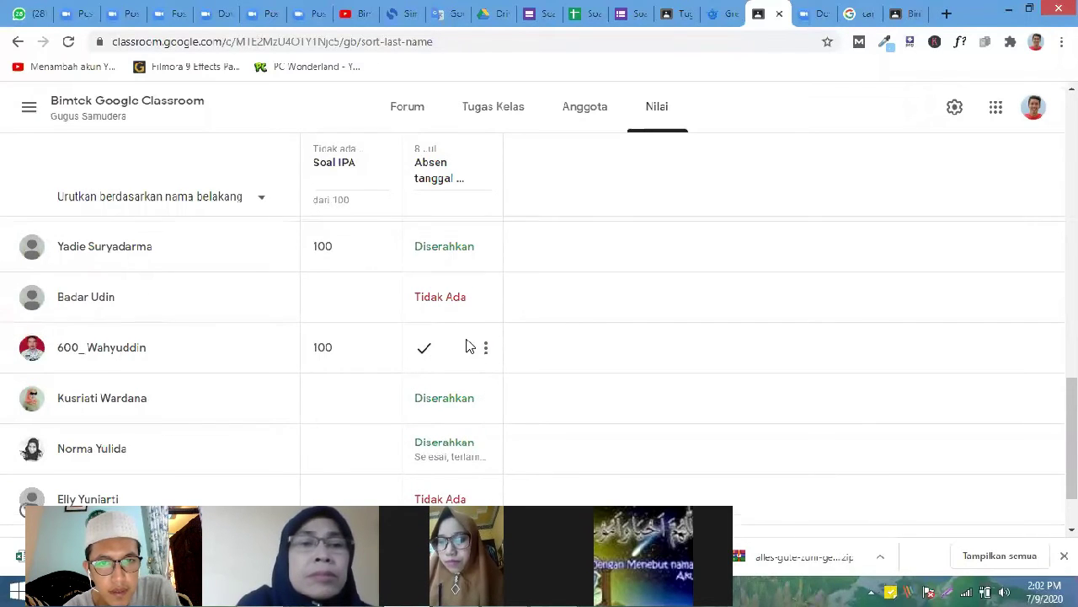
pyautogui.scroll(1, 480, 415)
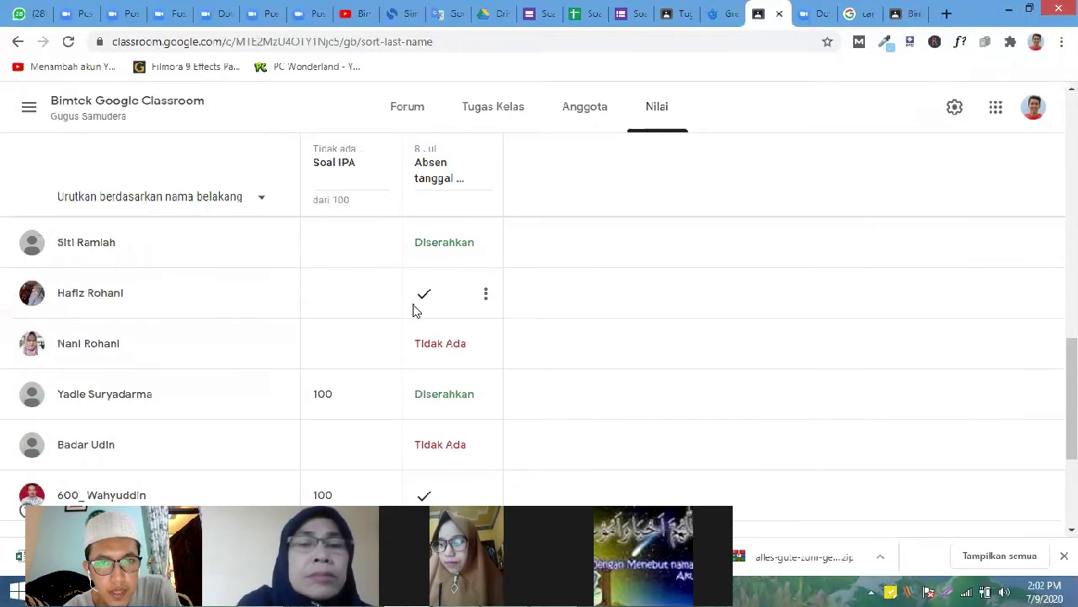
pyautogui.scroll(2, 440, 379)
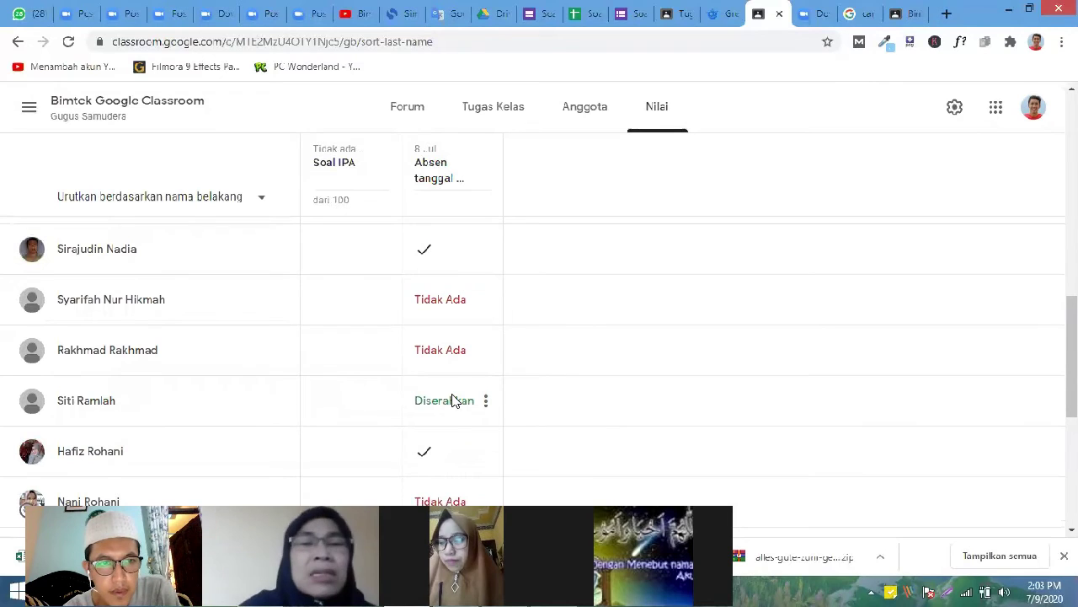
pyautogui.scroll(-2, 455, 403)
pyautogui.scroll(-1, 457, 403)
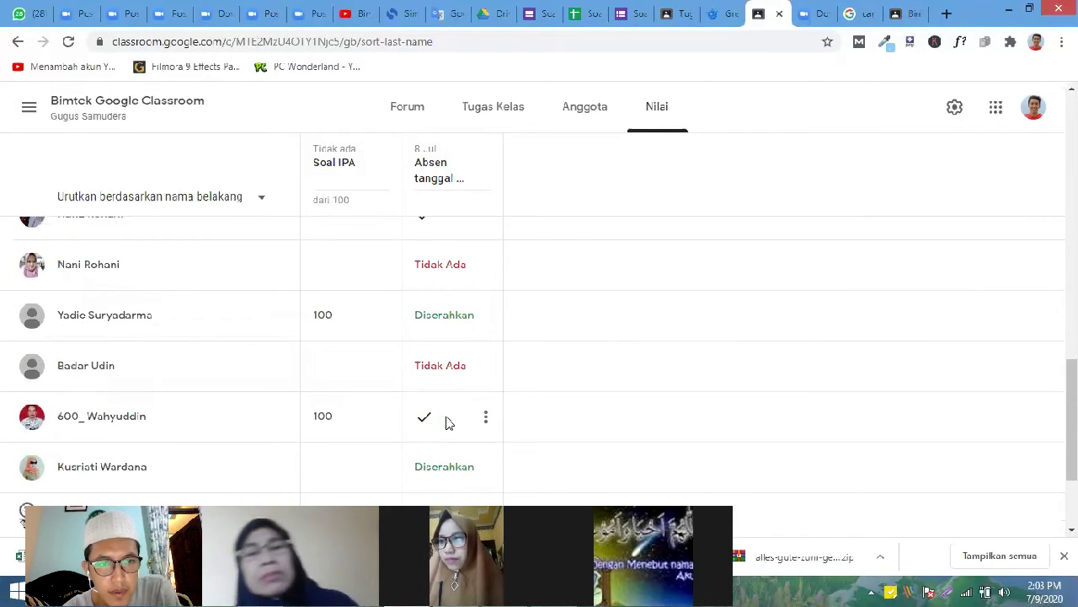
pyautogui.scroll(-2, 447, 422)
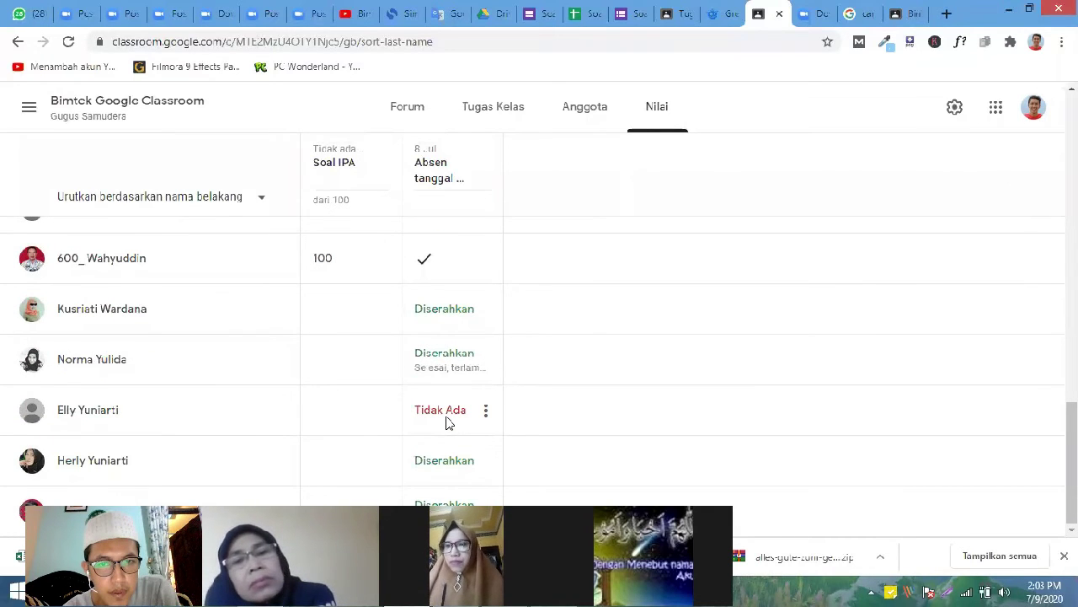
pyautogui.click(428, 264)
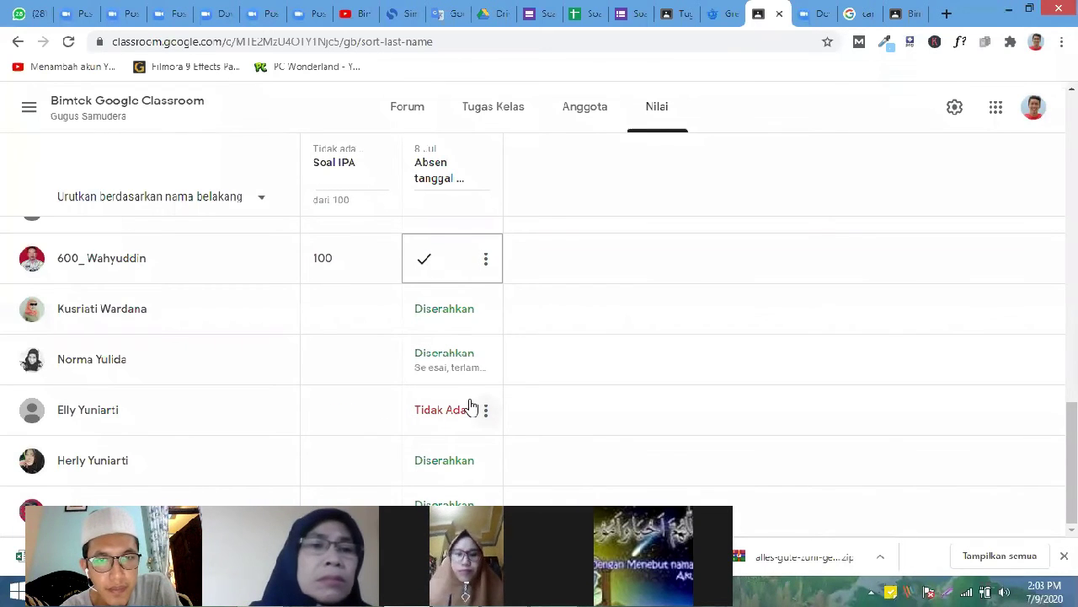
# - Compare the missing attendance entries in the middle of the student list with the submitted entries near its end
pyautogui.scroll(10, 470, 406)
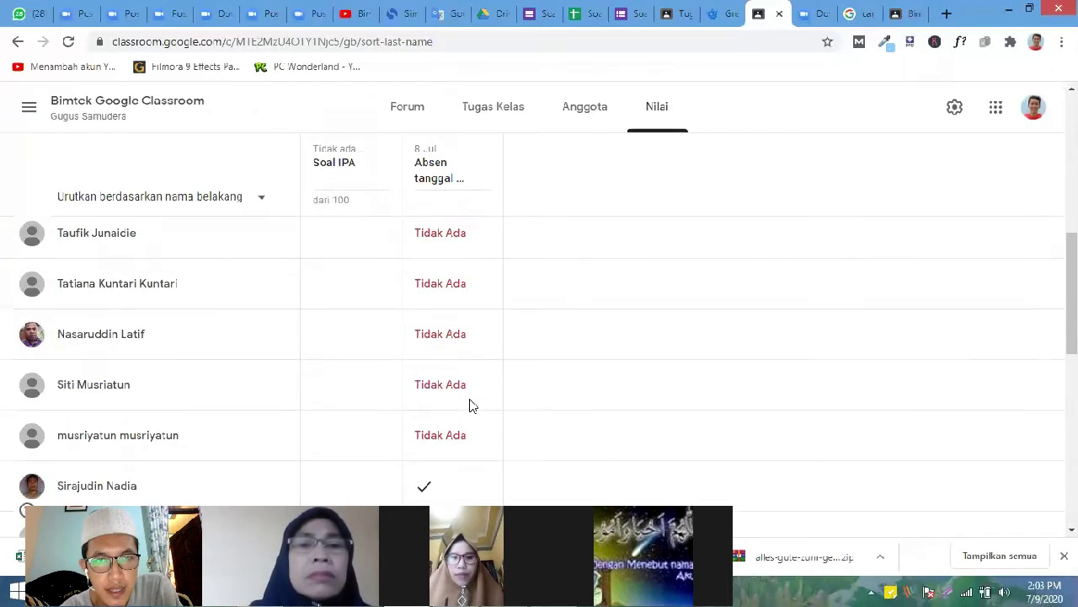
pyautogui.scroll(2, 468, 404)
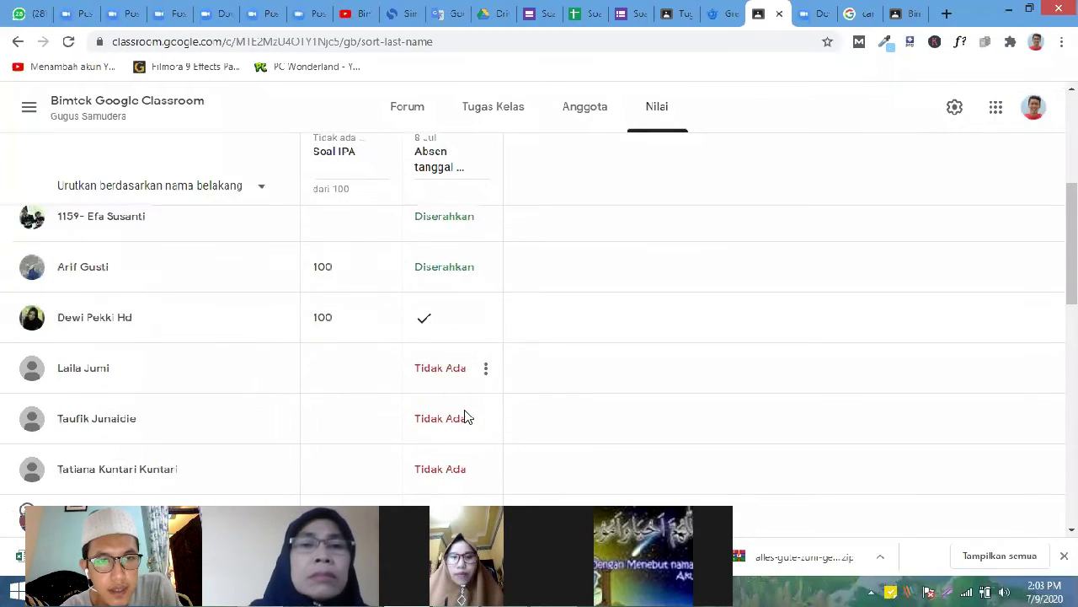
pyautogui.scroll(-1, 469, 418)
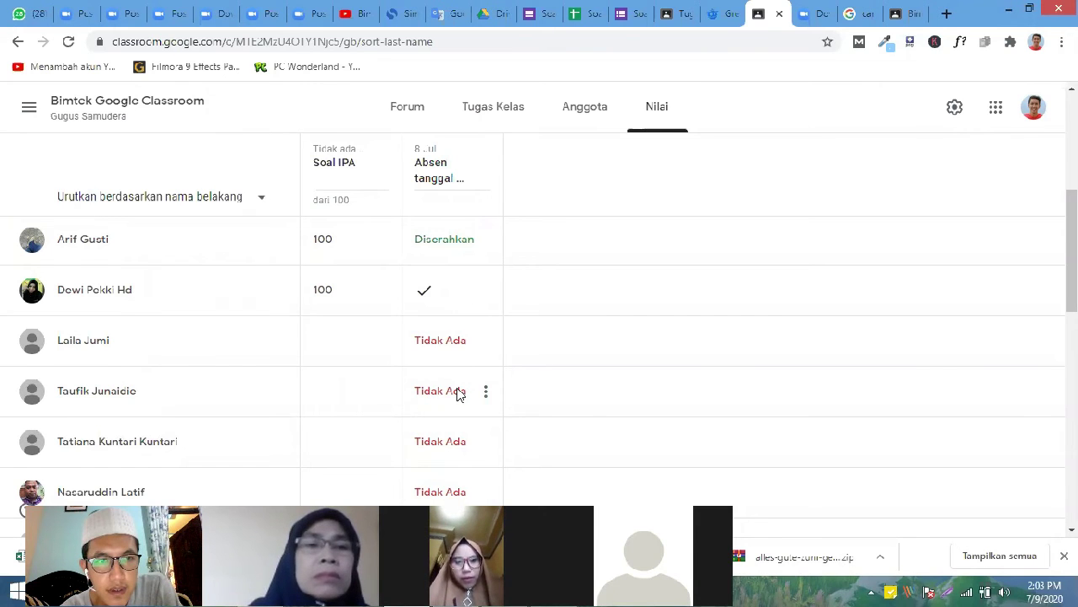
pyautogui.scroll(-2, 459, 395)
pyautogui.scroll(-10, 461, 397)
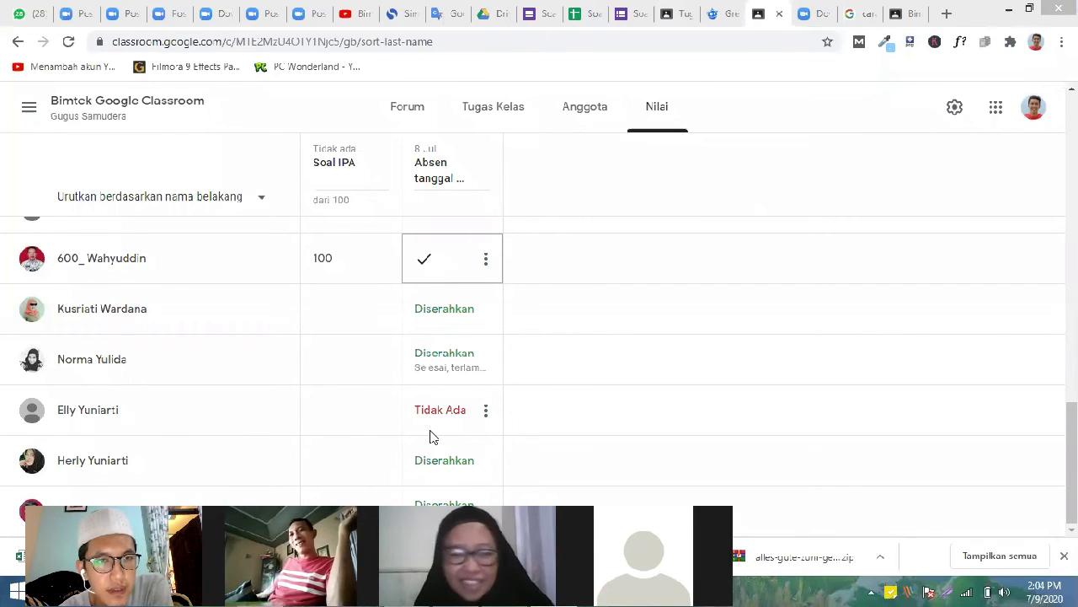
pyautogui.click(501, 324)
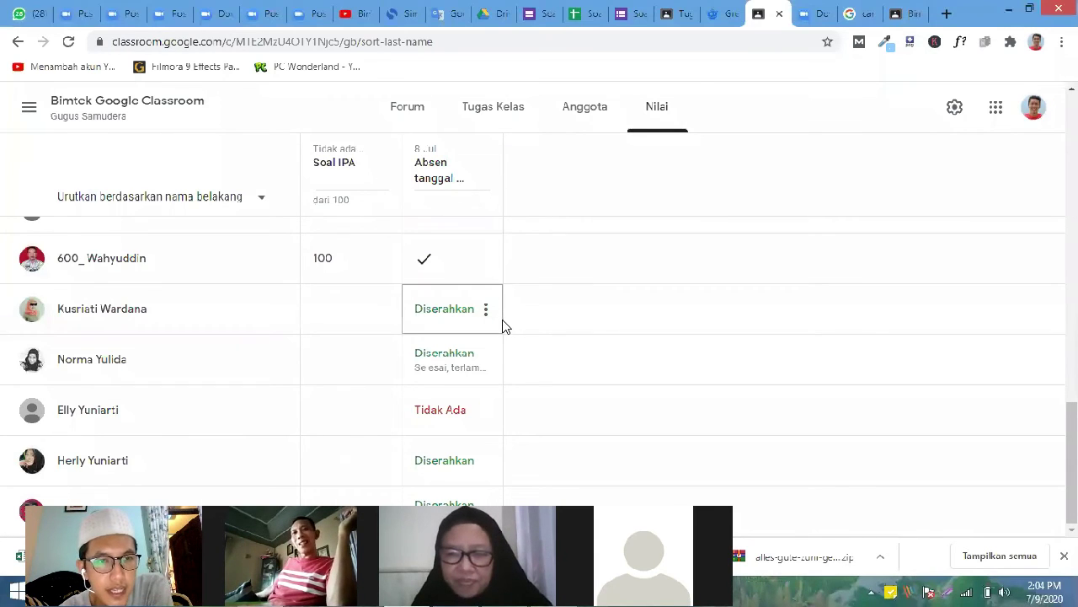
pyautogui.scroll(2, 493, 416)
pyautogui.scroll(3, 493, 419)
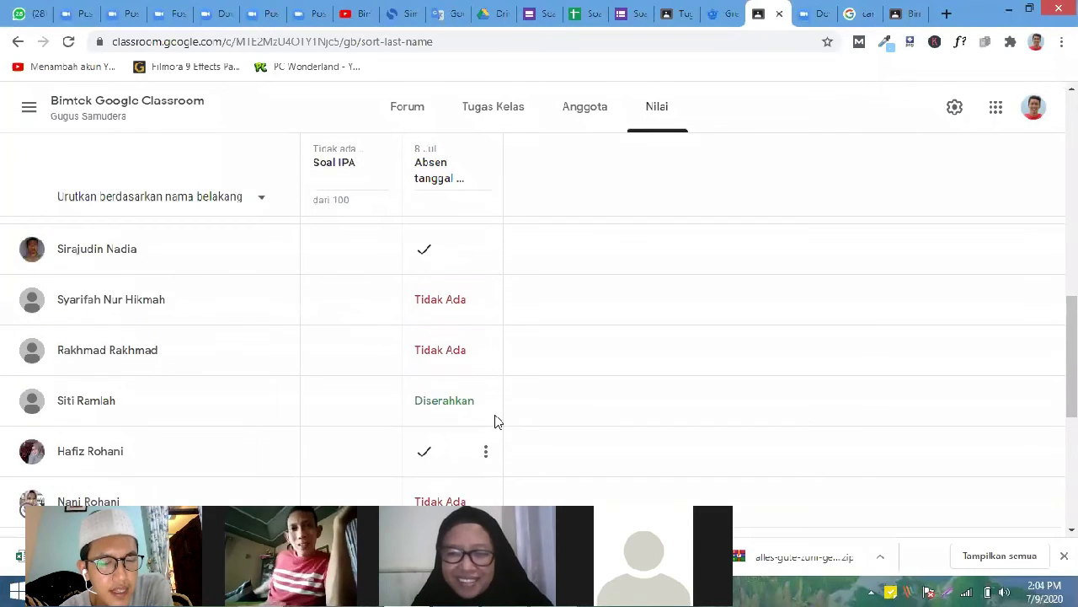
pyautogui.scroll(1, 495, 422)
pyautogui.scroll(1, 495, 421)
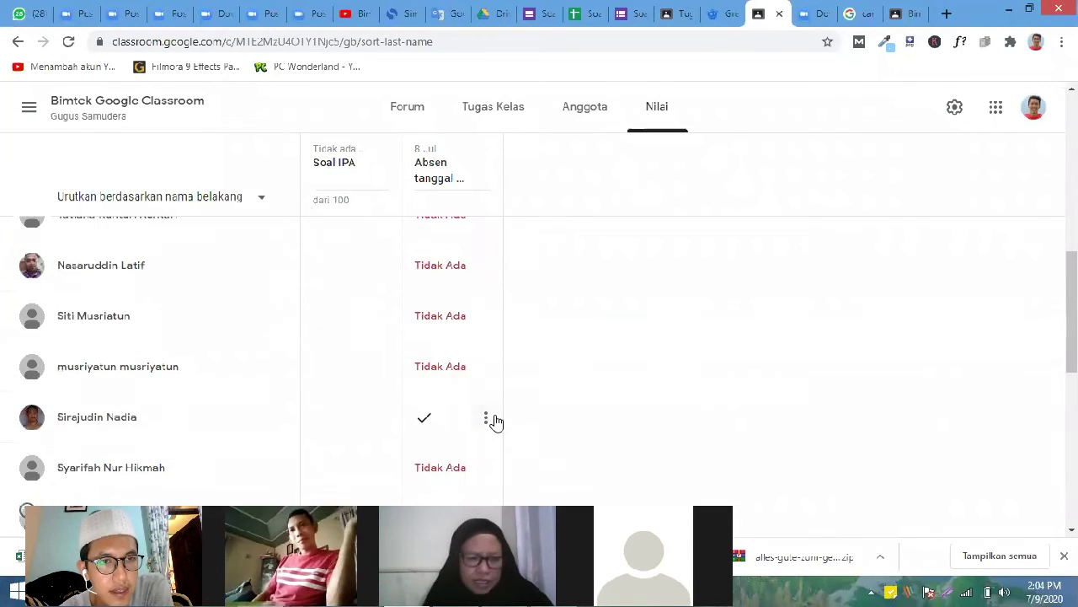
pyautogui.scroll(1, 496, 421)
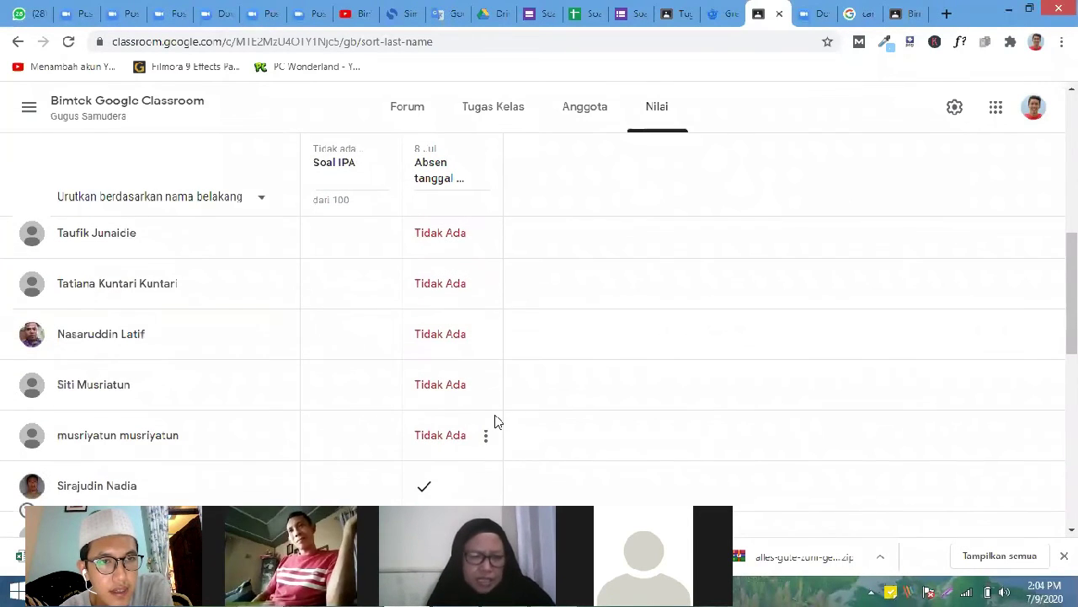
pyautogui.click(435, 290)
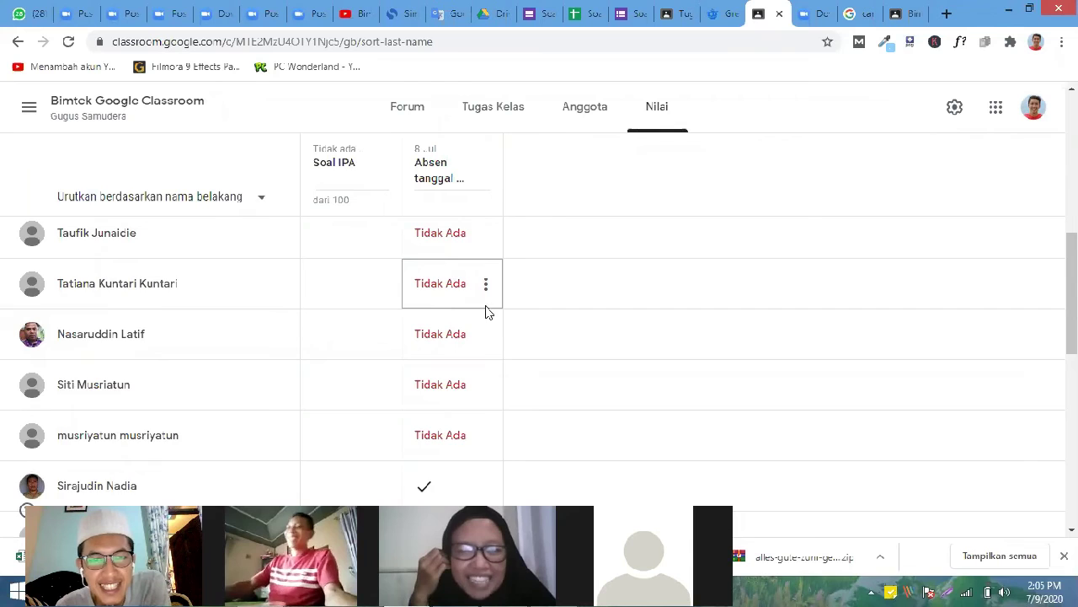
# - Recheck the attendance column from the middle of the student list to its end, and return to the class average row
pyautogui.scroll(-2, 486, 310)
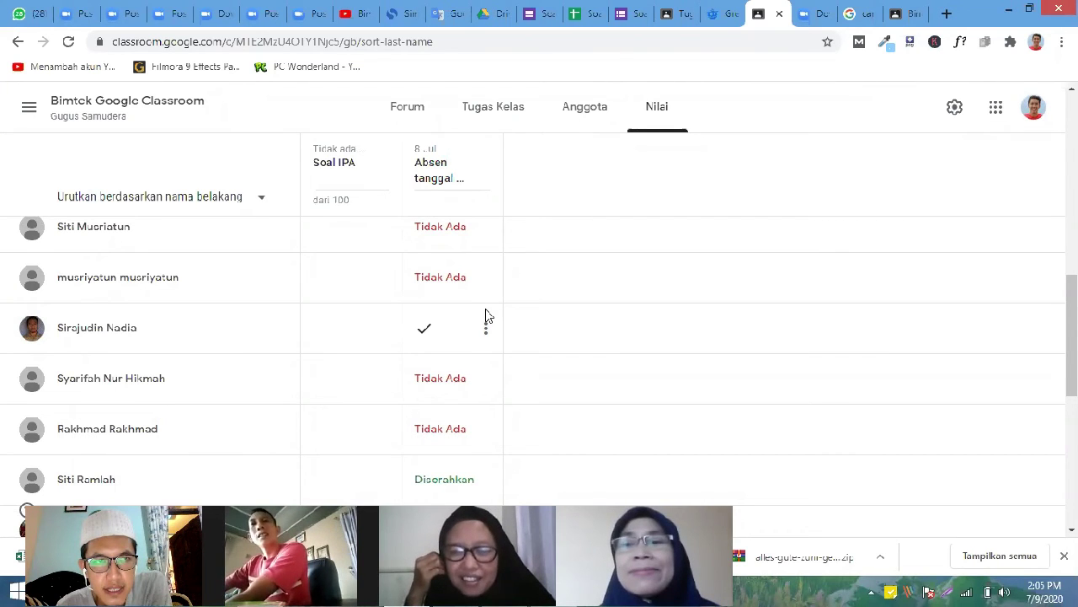
pyautogui.scroll(1, 88, 305)
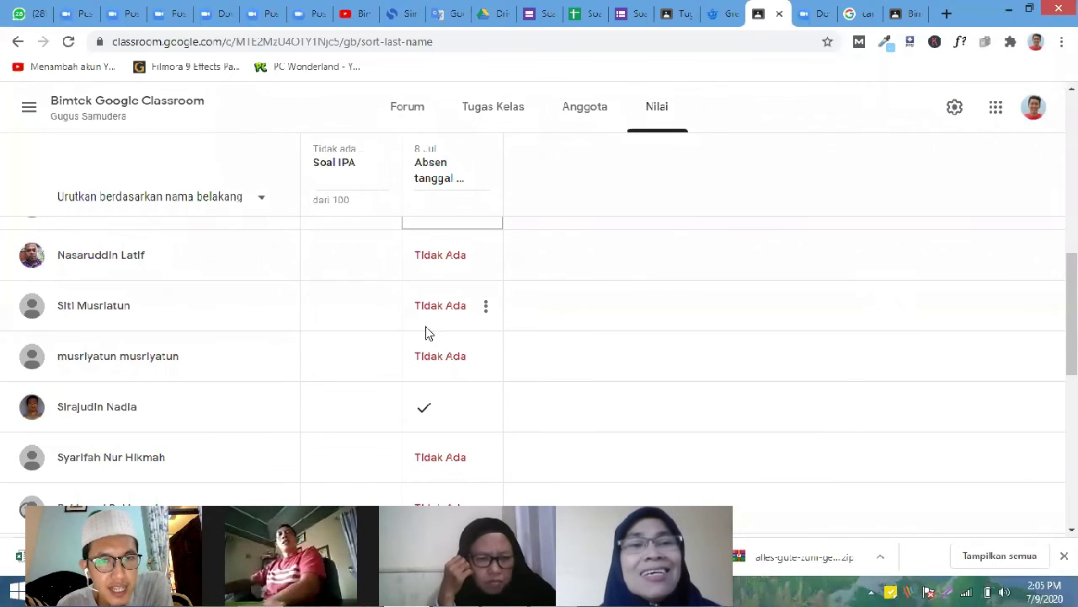
pyautogui.scroll(1, 443, 360)
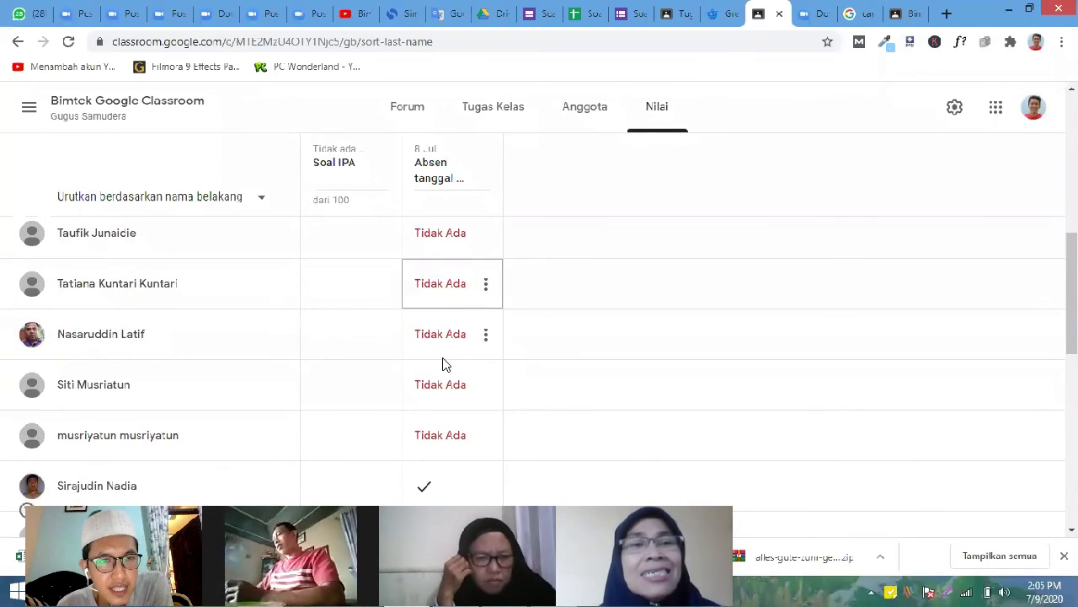
pyautogui.scroll(-3, 446, 364)
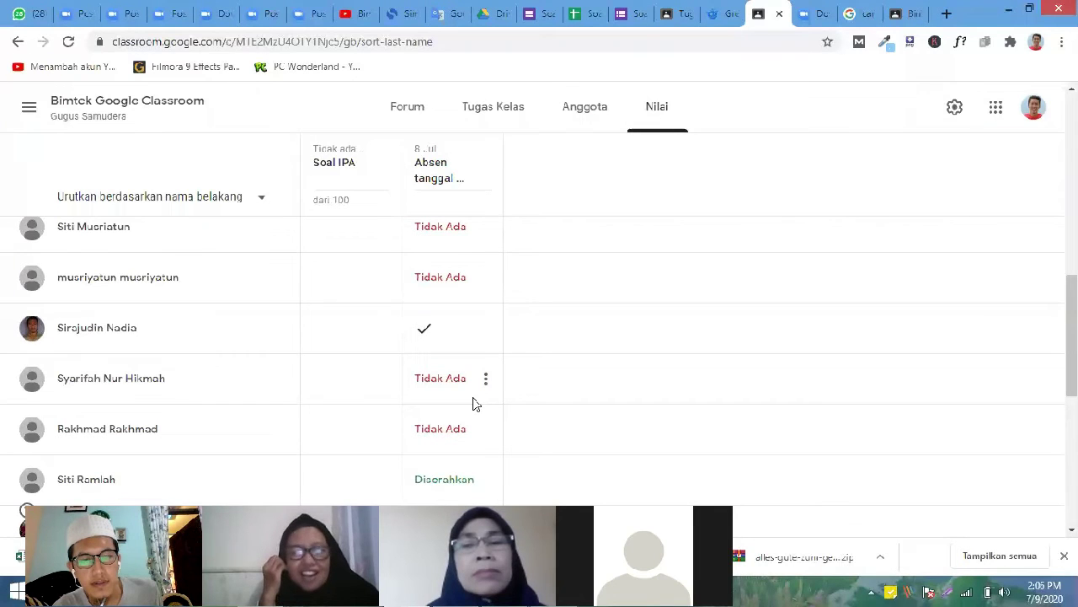
pyautogui.scroll(-2, 435, 400)
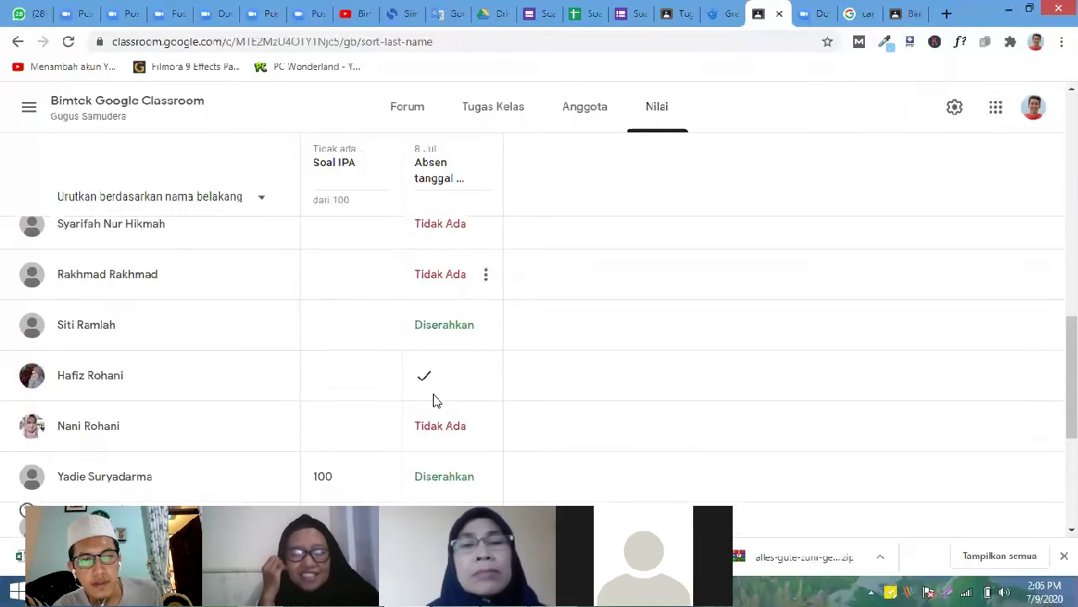
pyautogui.scroll(-1, 436, 399)
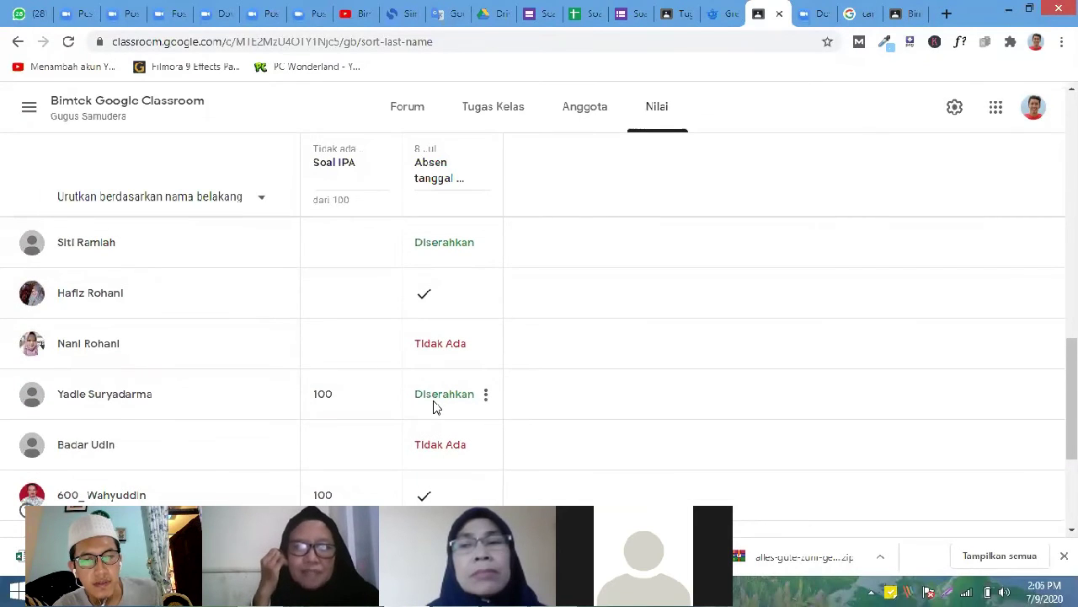
pyautogui.scroll(-2, 435, 406)
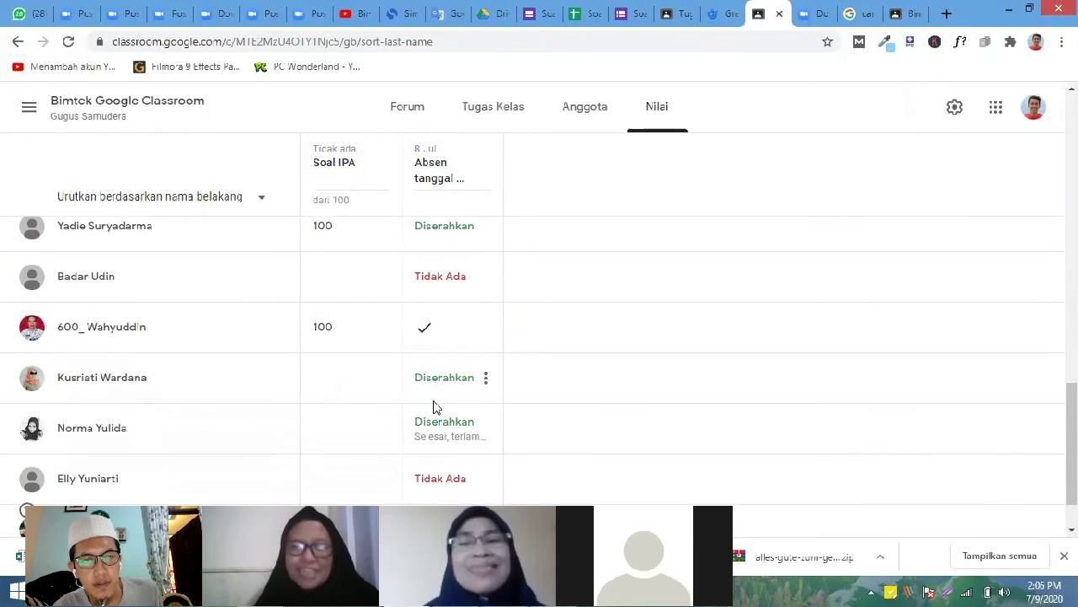
pyautogui.scroll(-1, 435, 407)
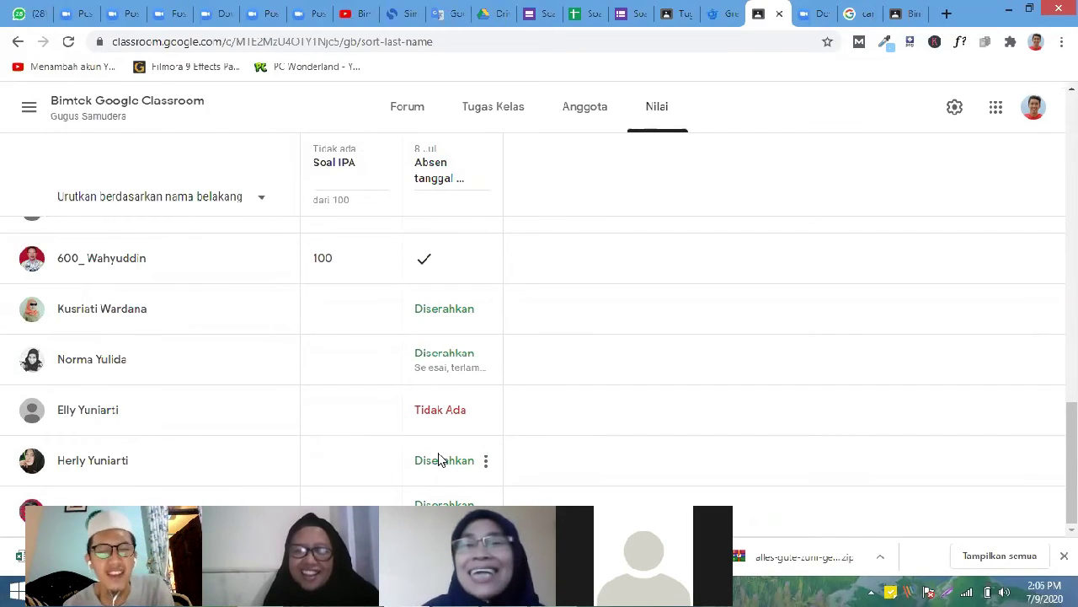
pyautogui.scroll(15, 434, 332)
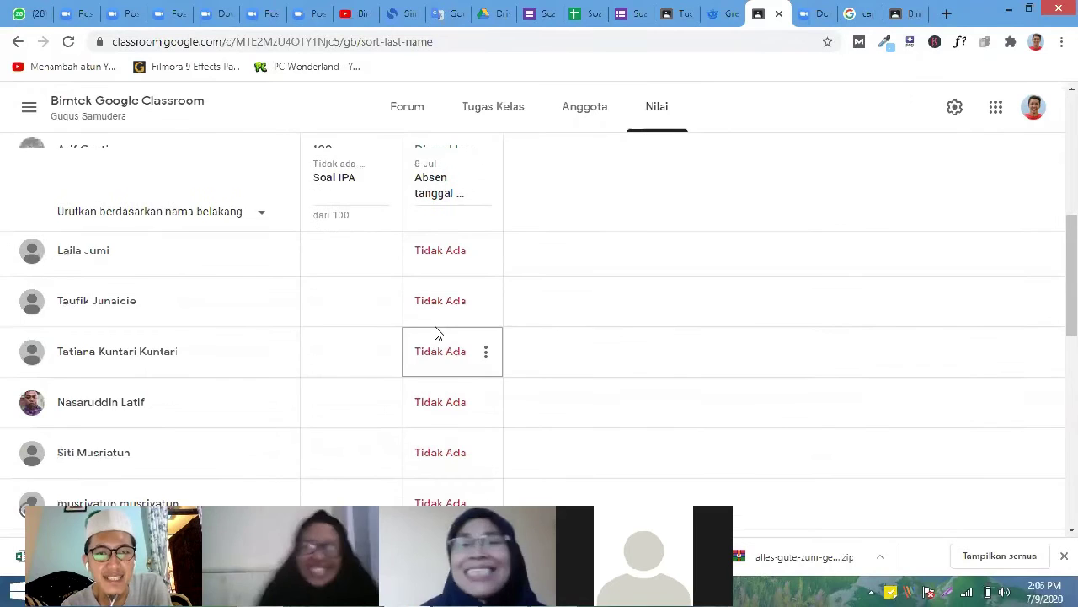
pyautogui.scroll(10, 435, 332)
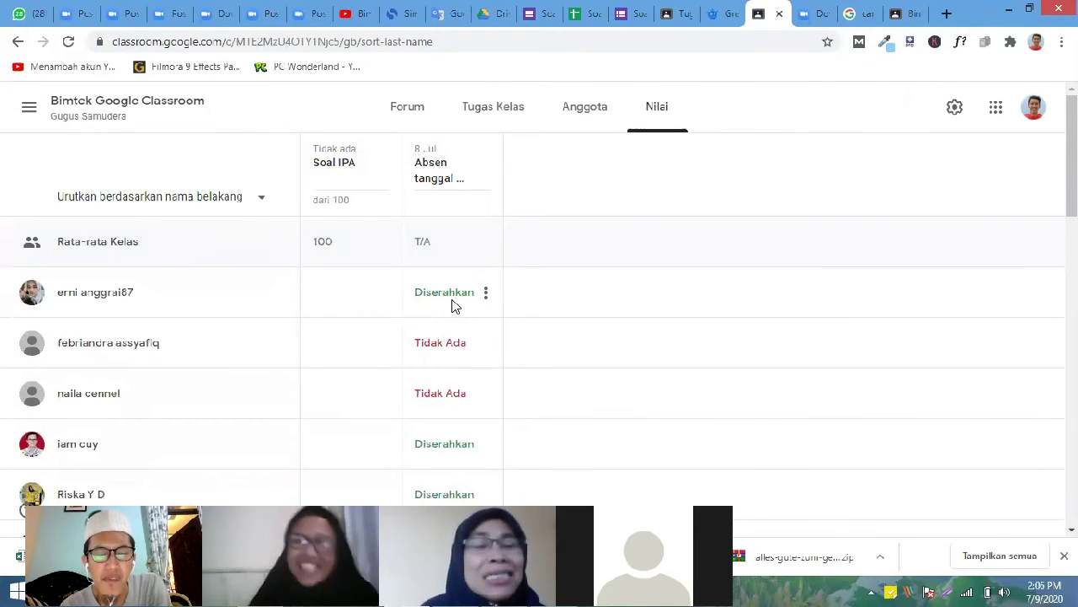
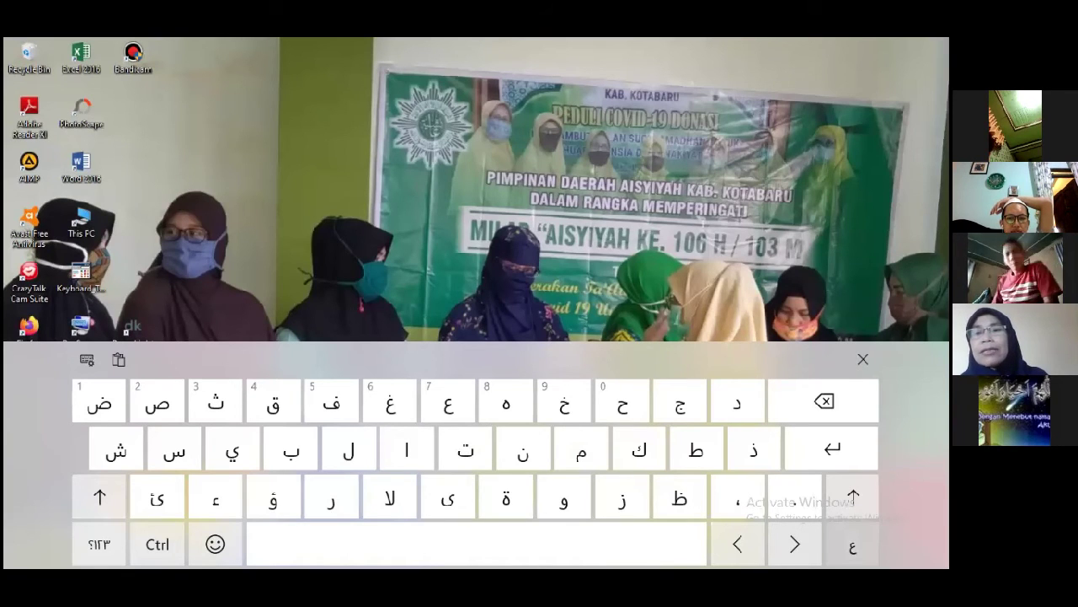
# - On the shared Windows desktop, switch the touch keyboard's input language to English (United States) and close the keyboard
pyautogui.click(853, 545)
pyautogui.click(792, 461)
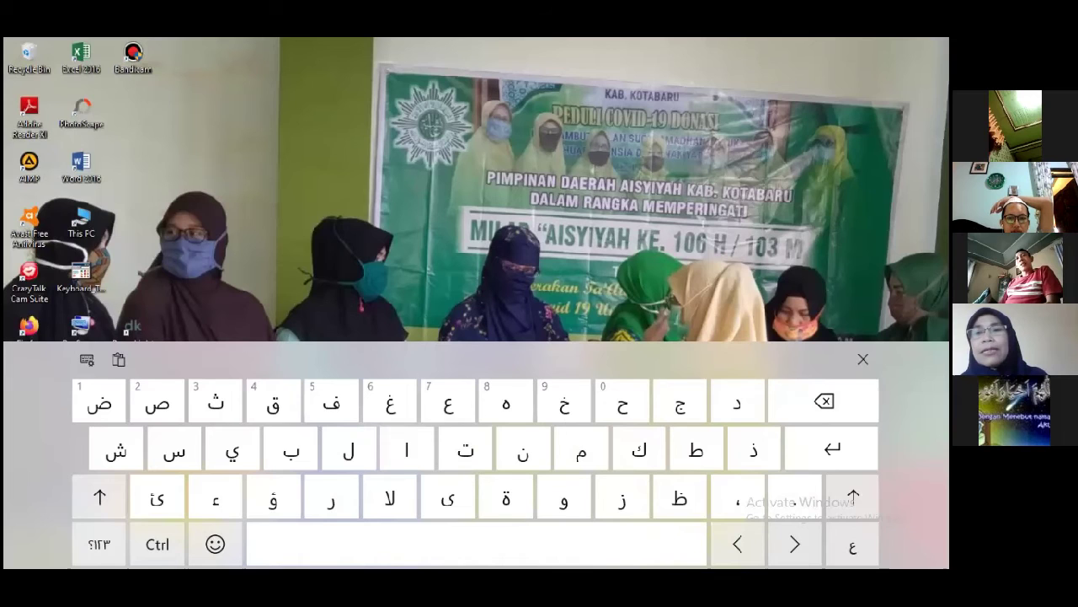
pyautogui.click(853, 545)
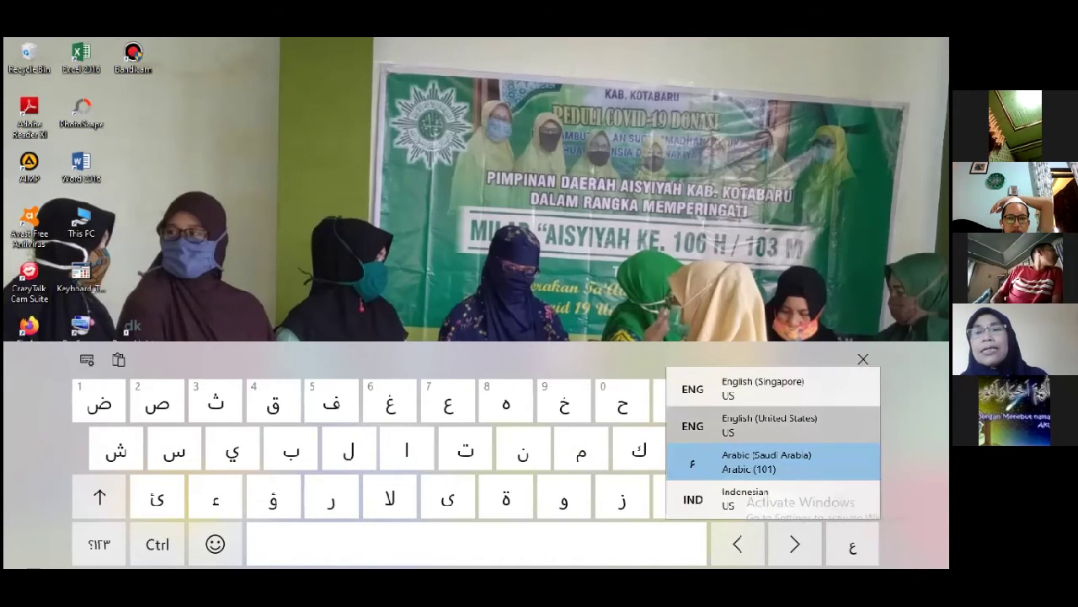
pyautogui.click(769, 425)
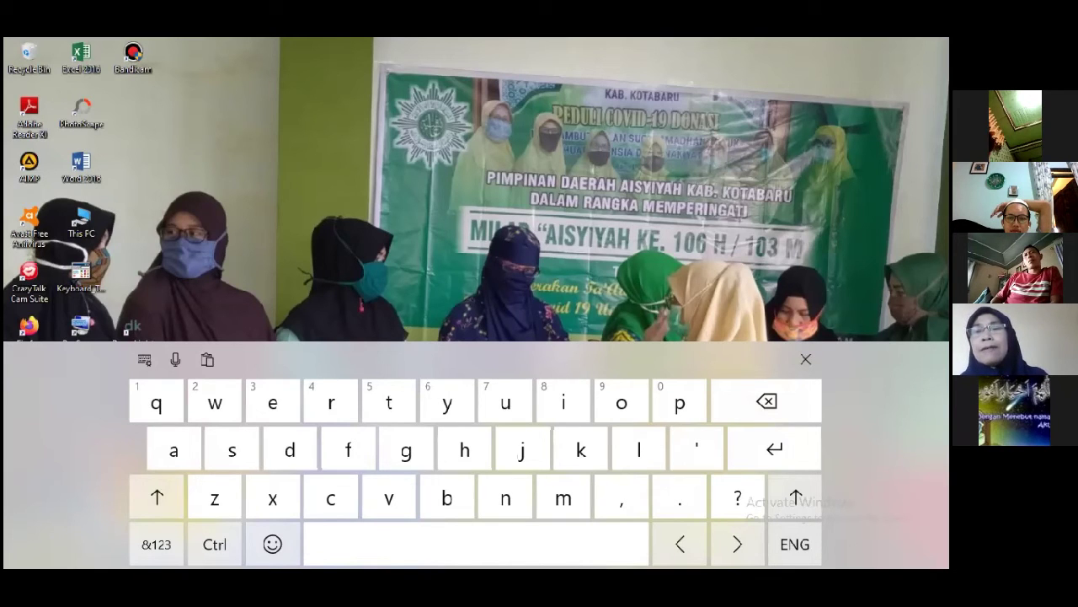
pyautogui.click(806, 359)
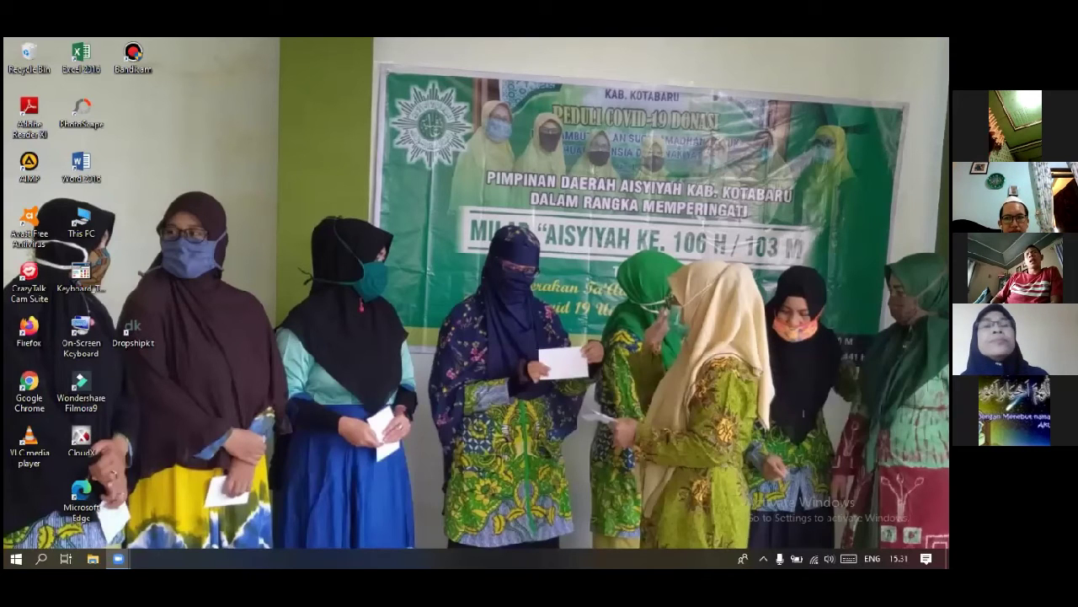
# - Find the Word file soal kelas 1 pas 1 2019-2020 in the Documents folder, open it and dismiss the Office activation wizard
pyautogui.click(93, 557)
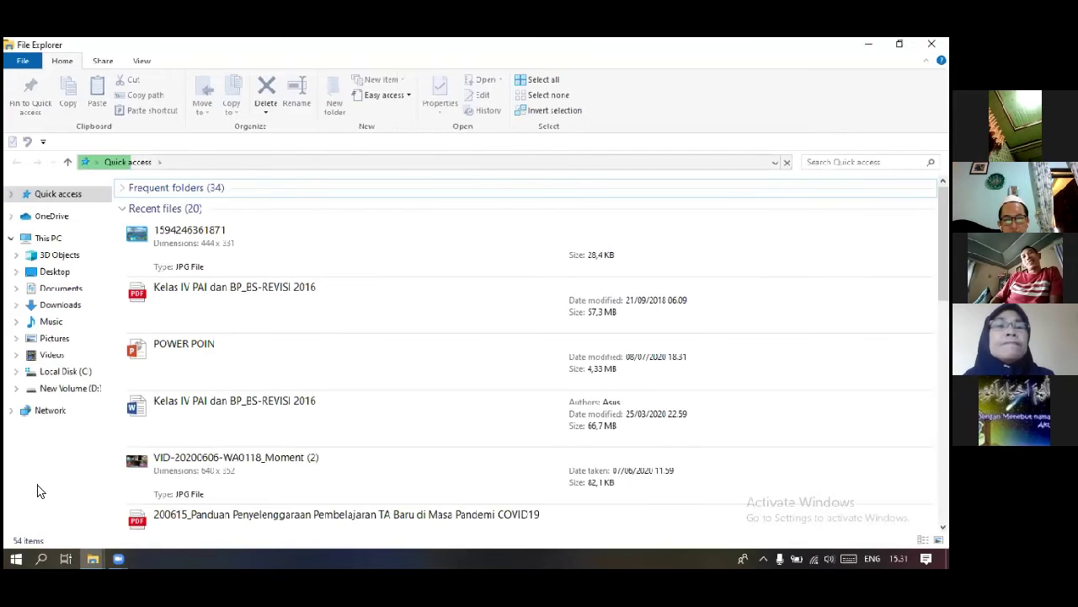
pyautogui.click(62, 290)
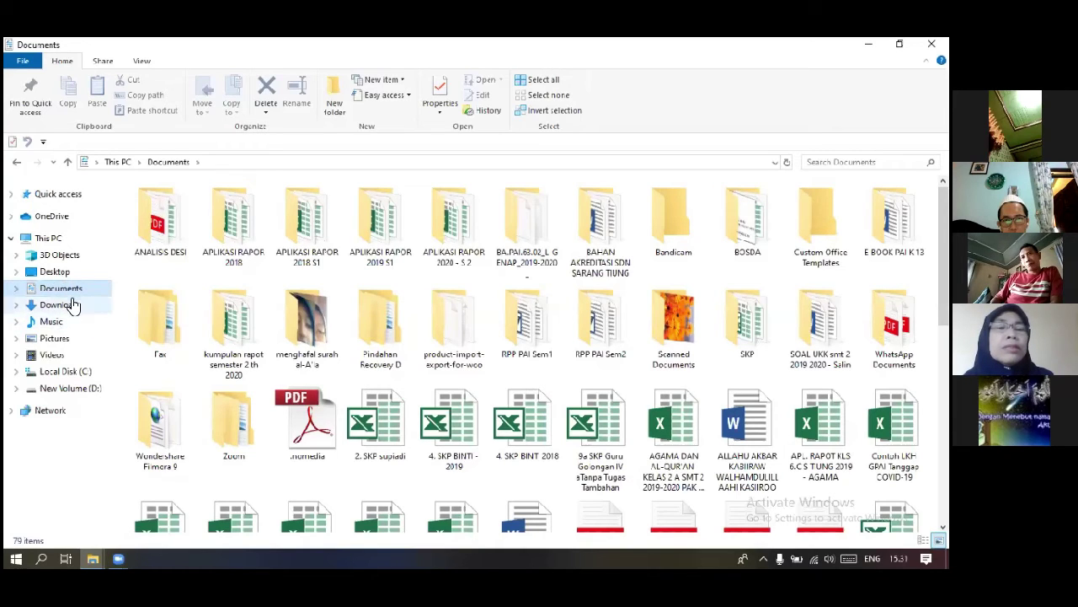
pyautogui.click(70, 292)
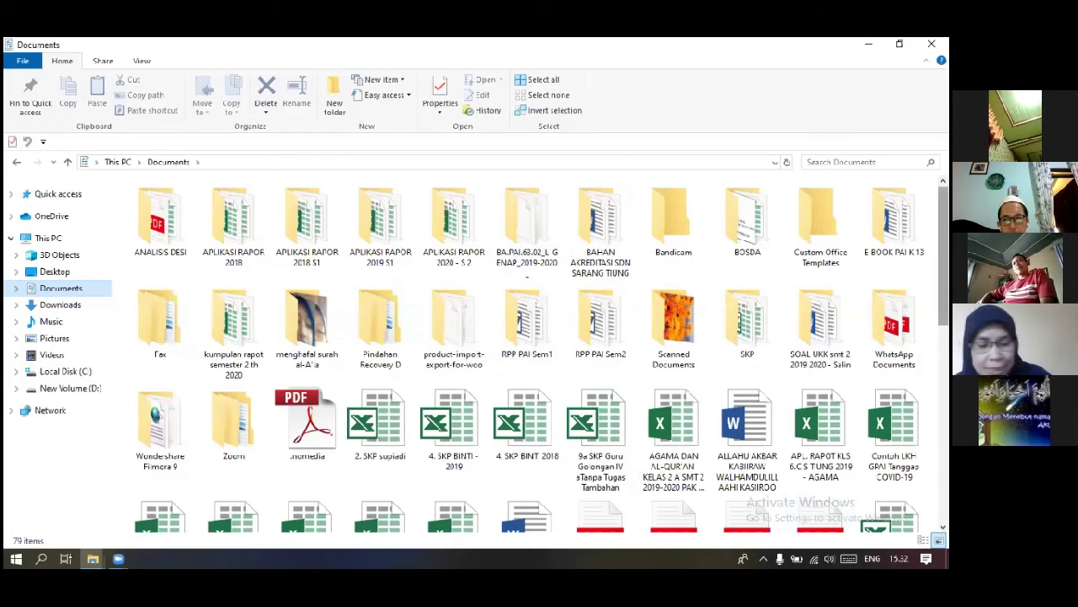
pyautogui.scroll(-3, 800, 305)
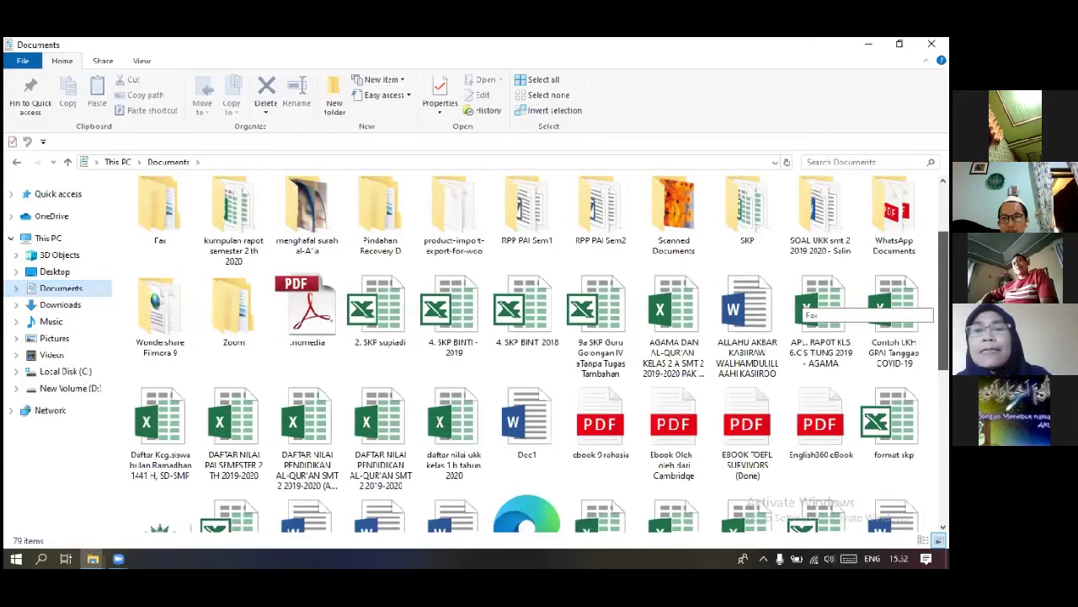
pyautogui.scroll(-3, 800, 305)
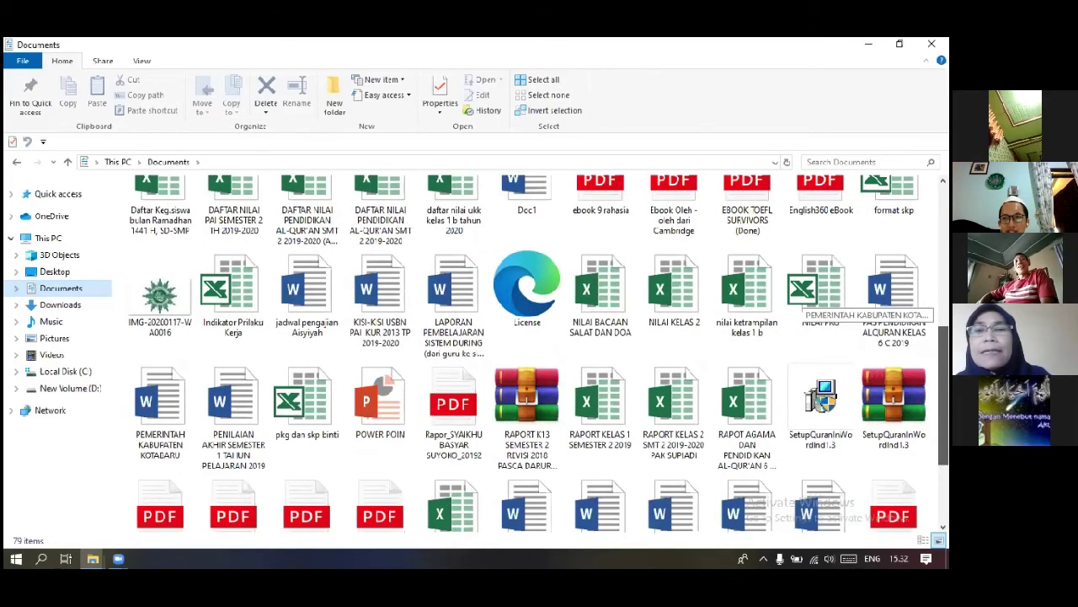
pyautogui.scroll(-1, 801, 305)
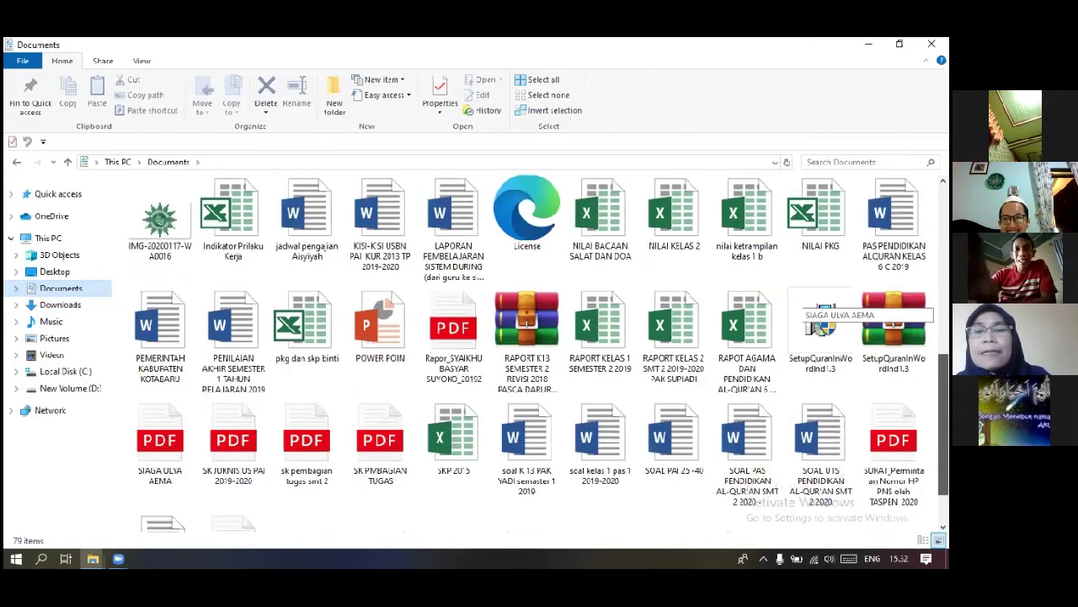
pyautogui.scroll(-1, 800, 305)
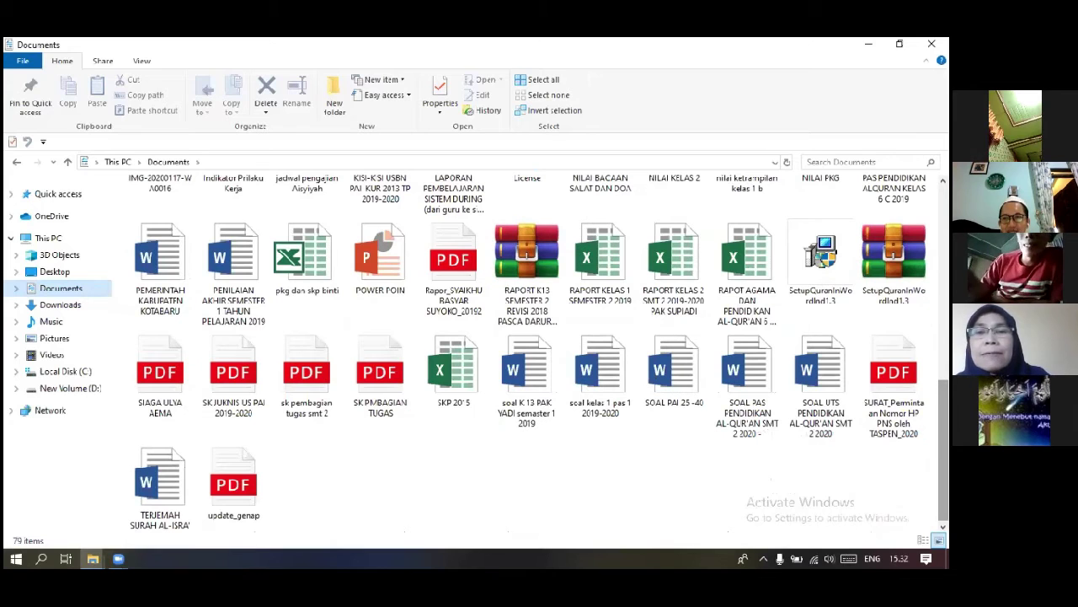
pyautogui.doubleClick(600, 371)
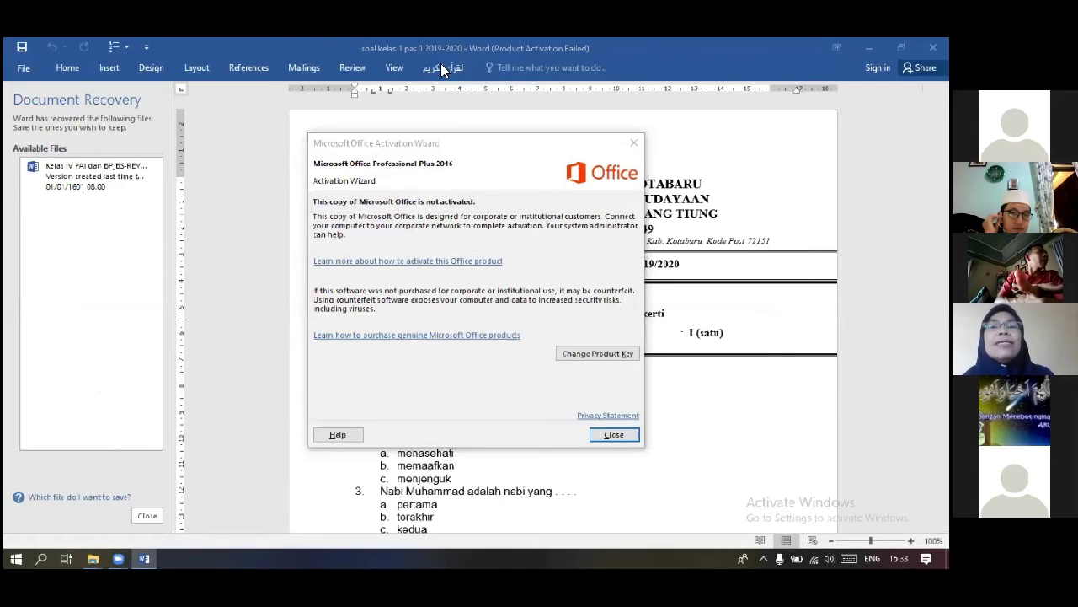
pyautogui.click(634, 145)
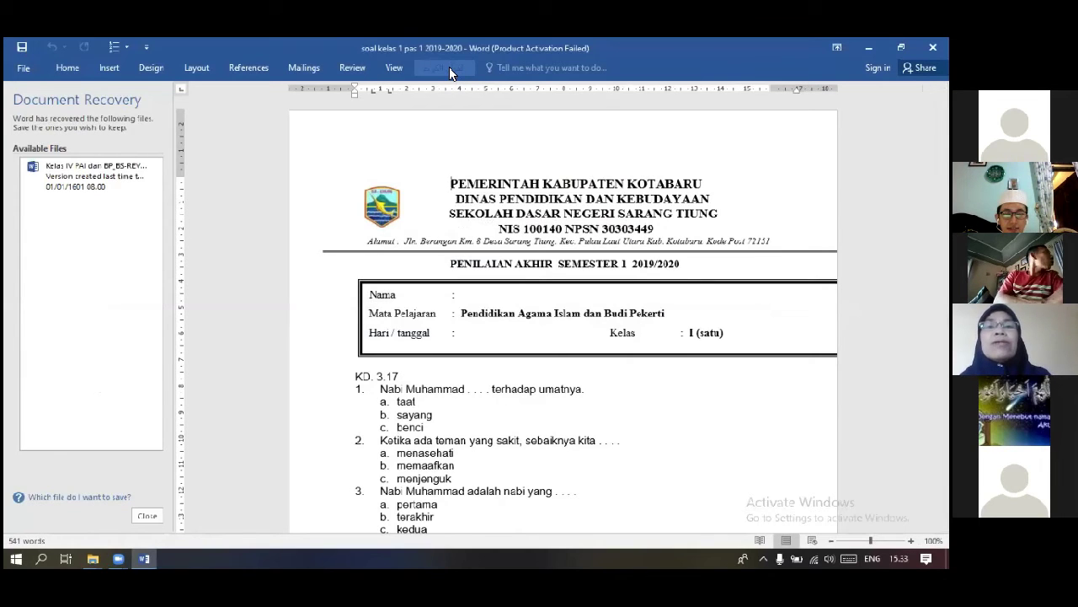
# - Select surah 1. Al Fatihah in the Quran add-in and turn off the Ayah Quran option
pyautogui.click(449, 66)
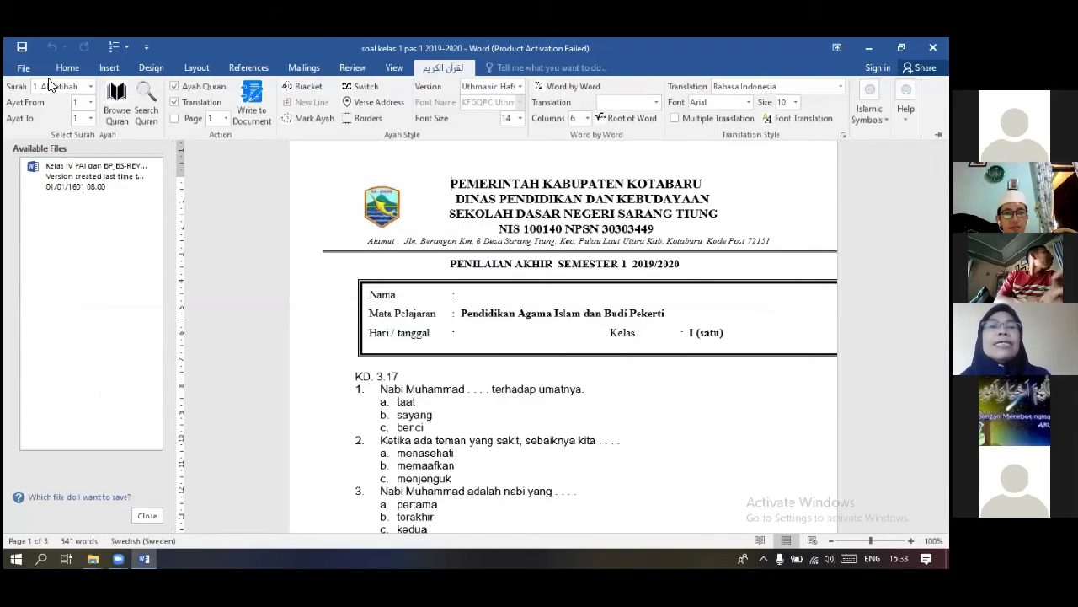
pyautogui.click(91, 92)
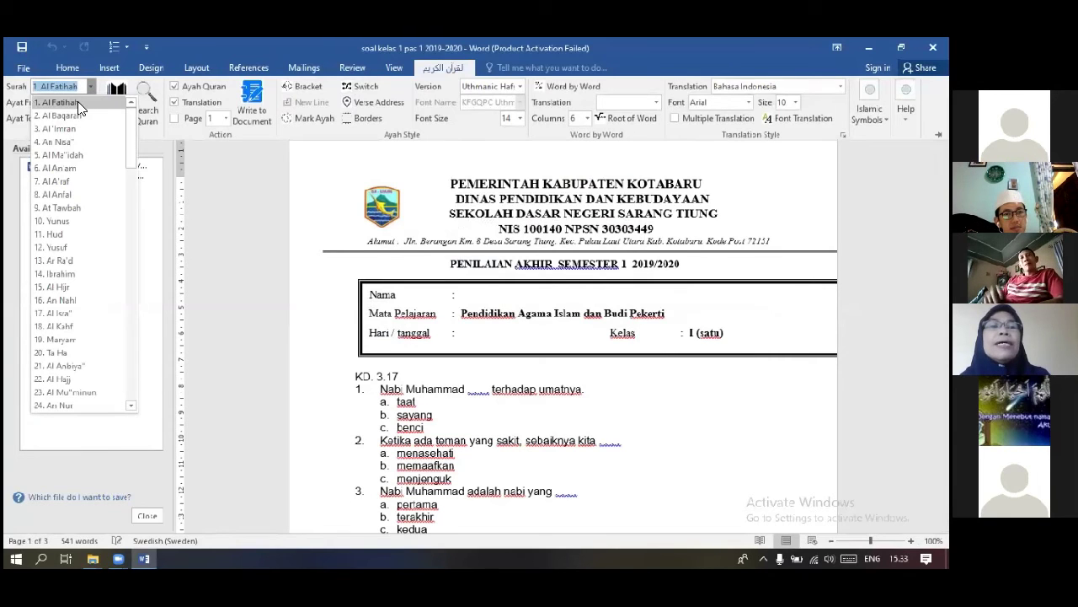
pyautogui.click(81, 102)
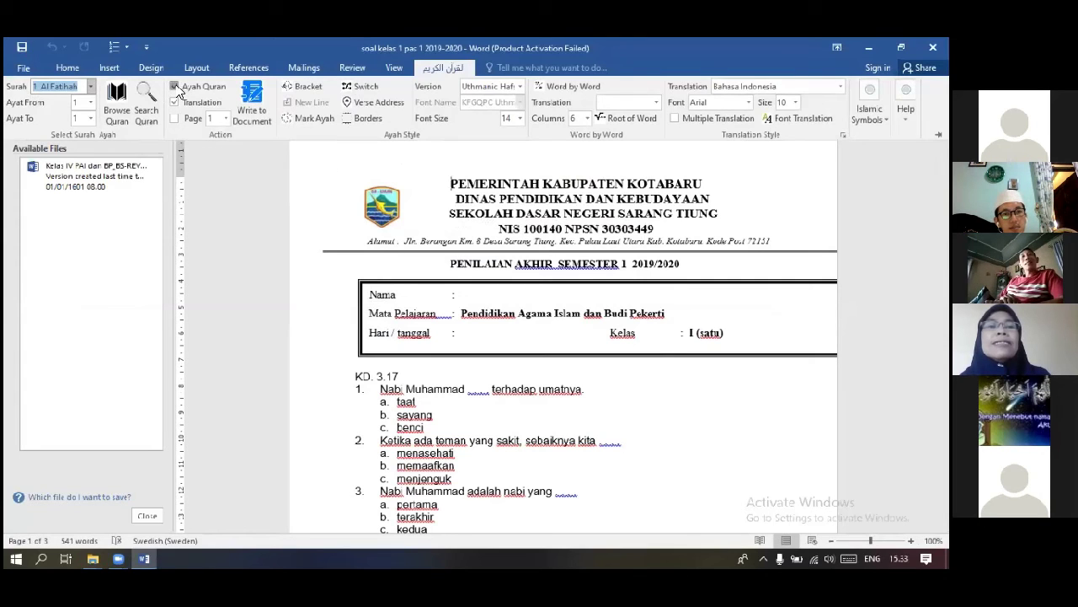
pyautogui.click(185, 90)
pyautogui.moveTo(148, 182)
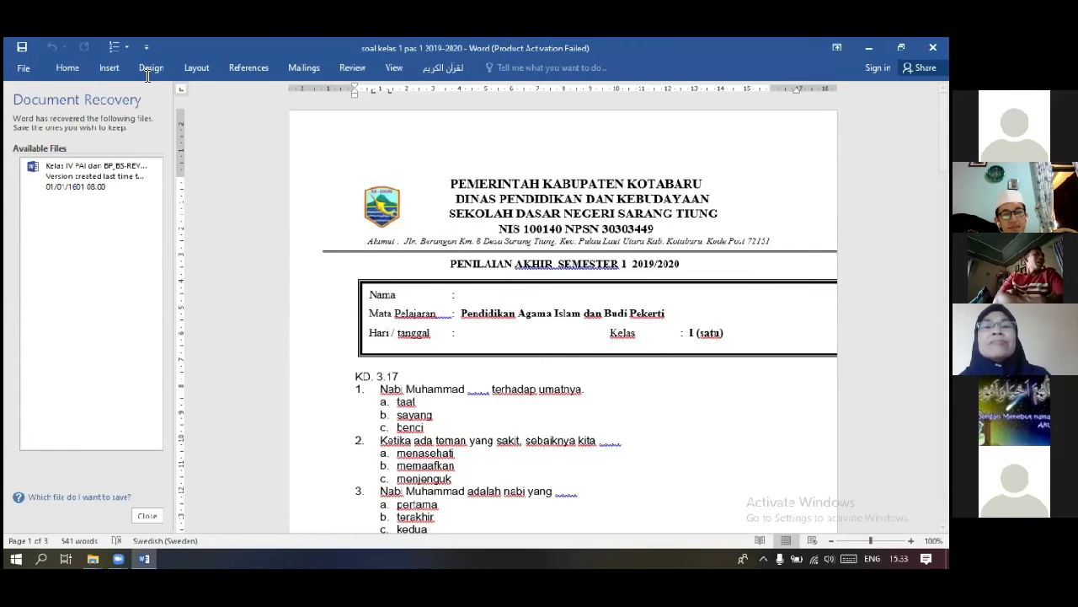
# - Select surah 1. Al Fatihah, turn on Ayah Quran, and write verse 1 with its translation at the document's start
pyautogui.click(442, 69)
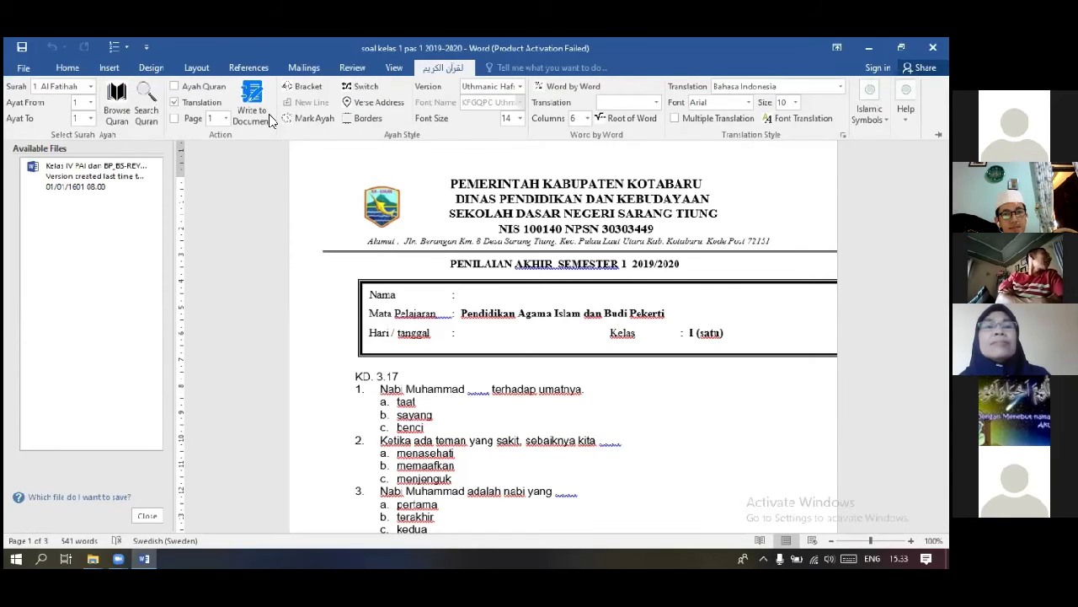
pyautogui.click(90, 87)
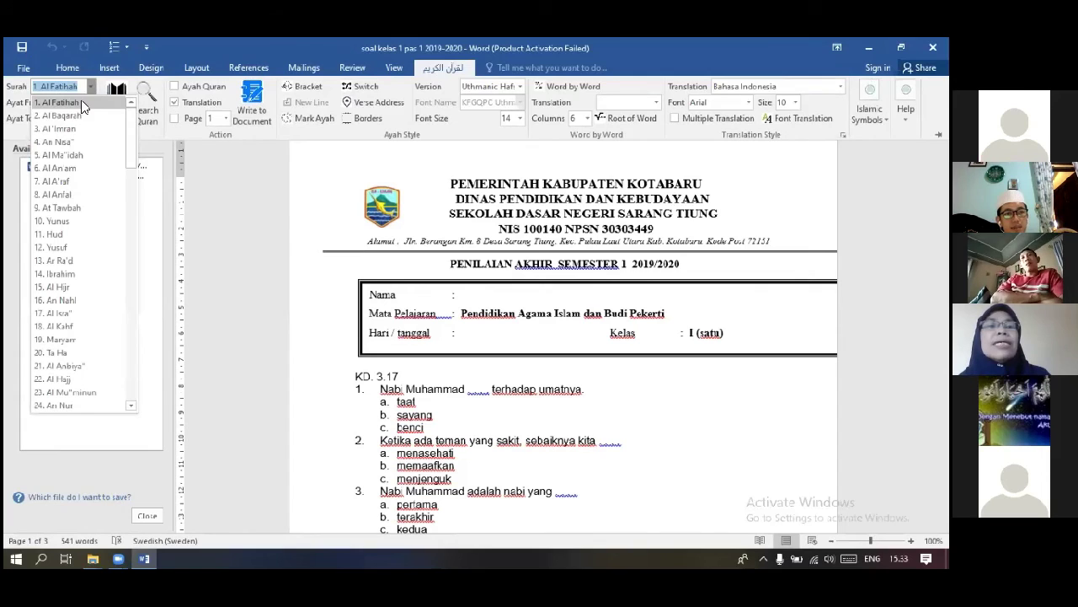
pyautogui.click(80, 102)
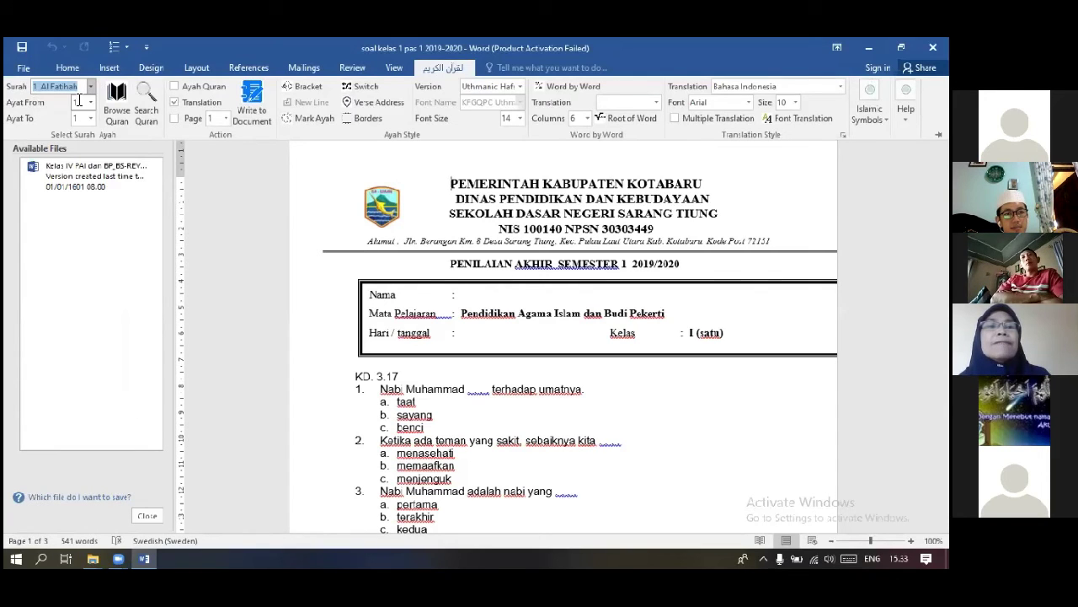
pyautogui.click(177, 86)
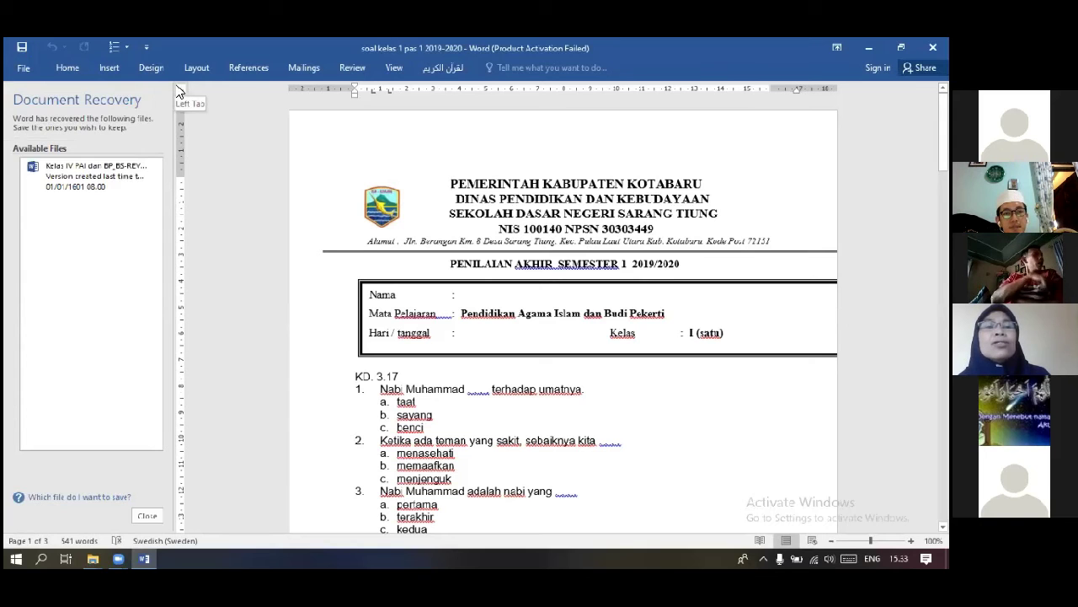
pyautogui.click(436, 68)
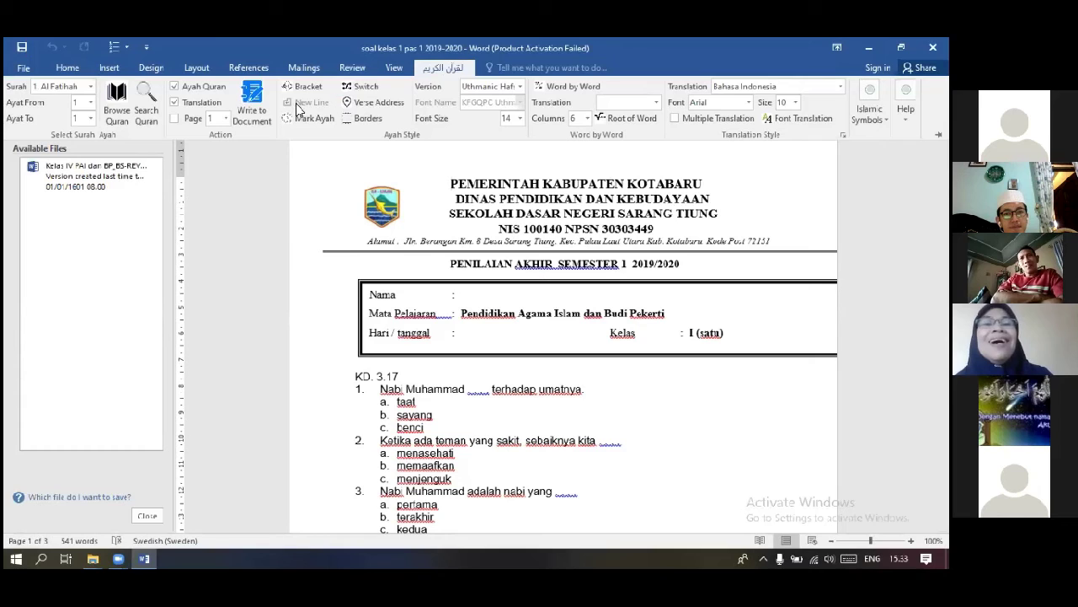
pyautogui.click(251, 95)
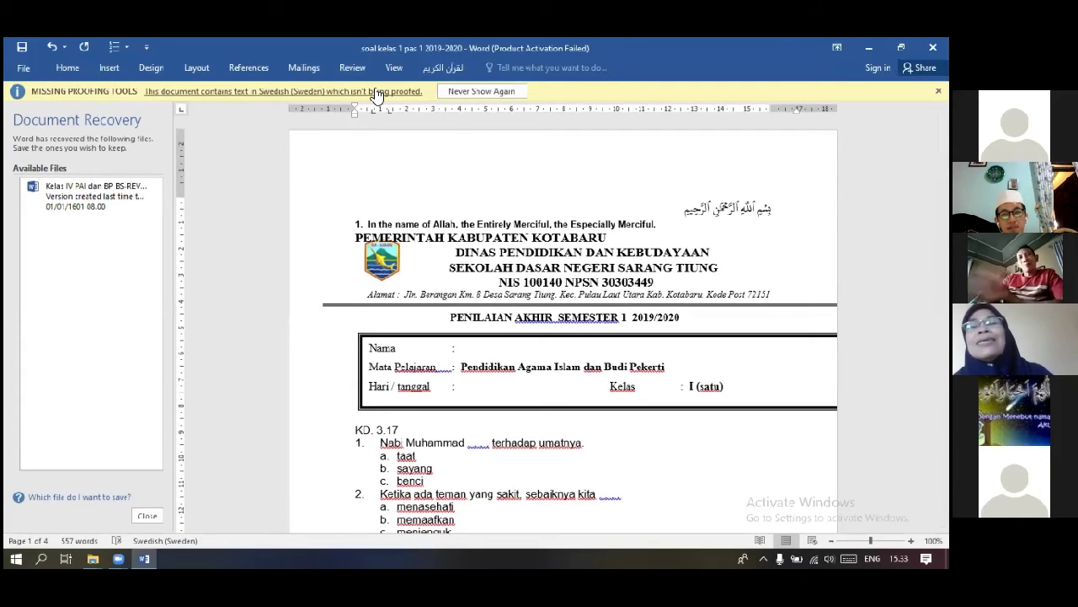
# - Show the Quran add-in's options once more and start closing the exam document
pyautogui.click(442, 68)
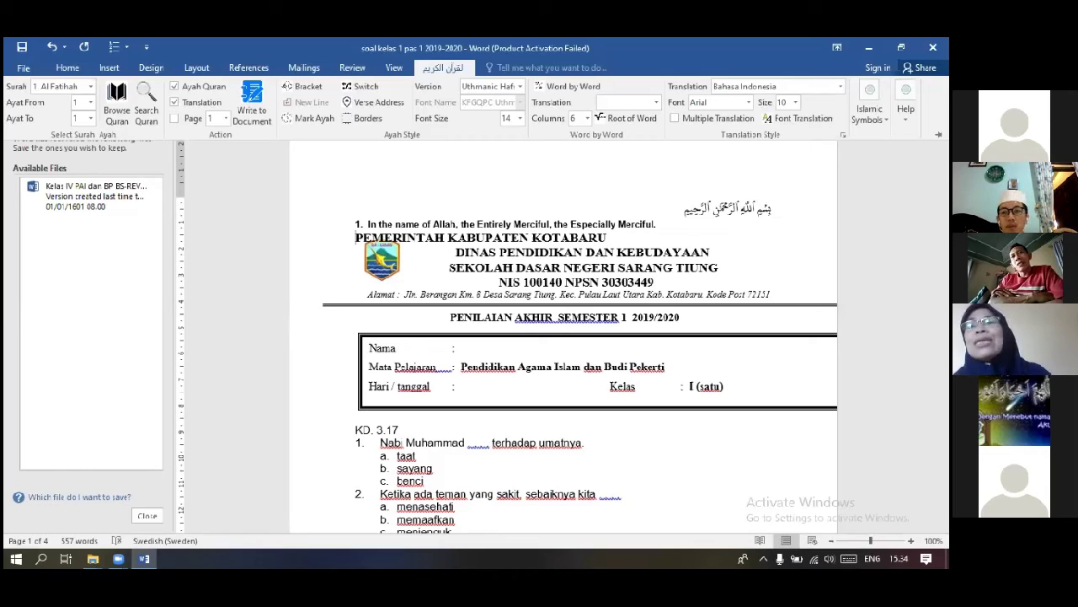
pyautogui.click(932, 47)
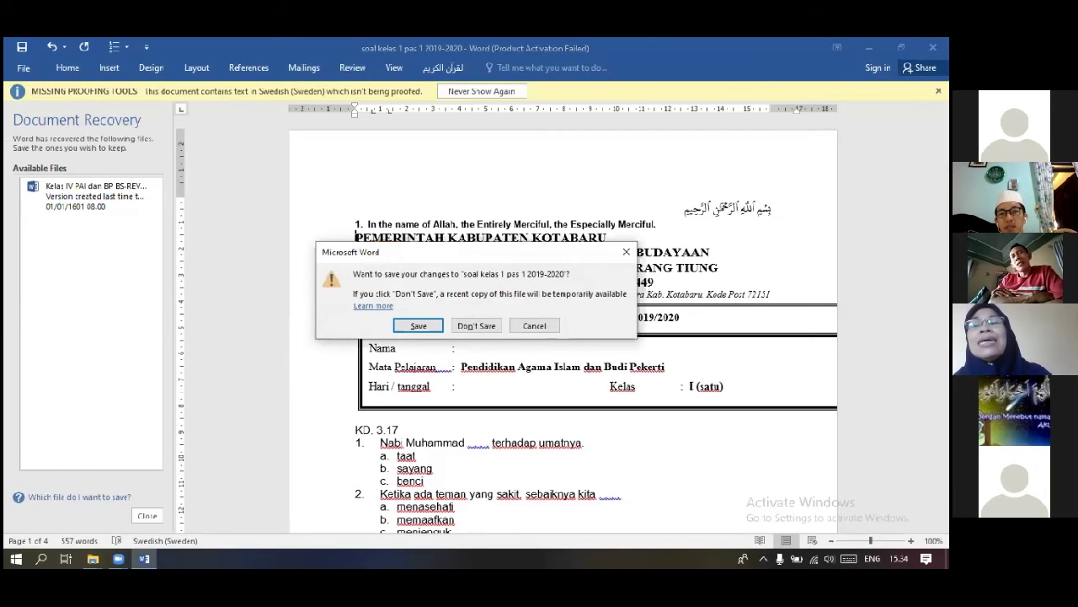